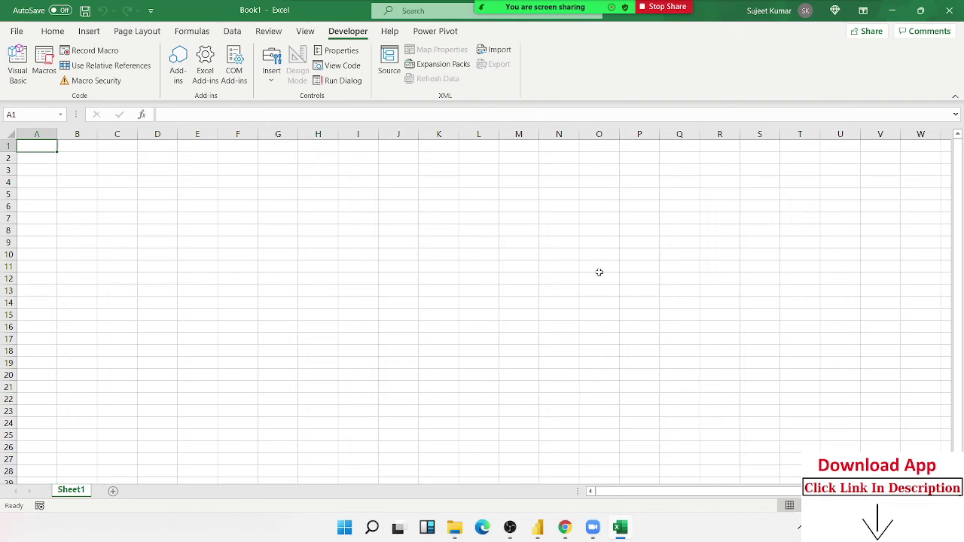
- Mute the Zoom microphone and show the meeting participants list
{"action": "mouse_move", "coordinate": [537, 5]}
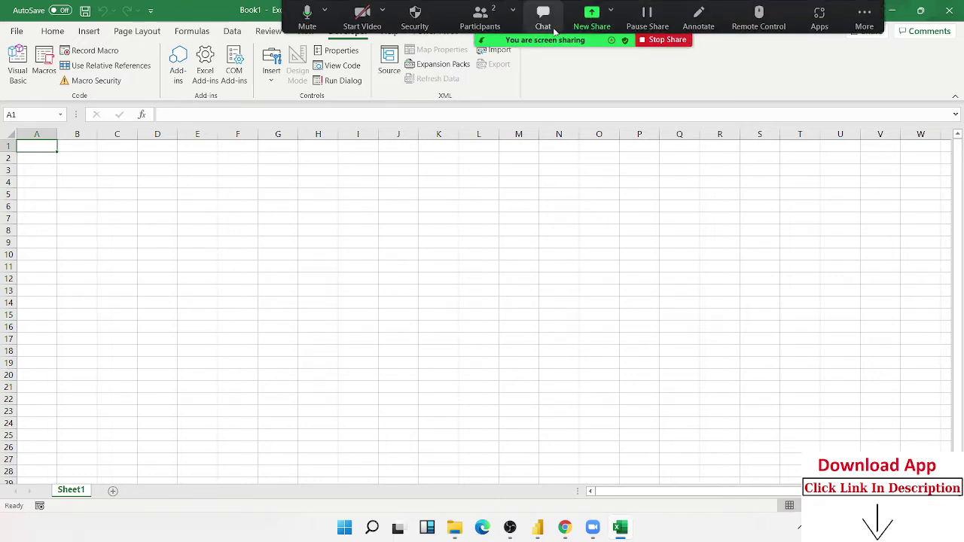
{"action": "left_click", "coordinate": [313, 30]}
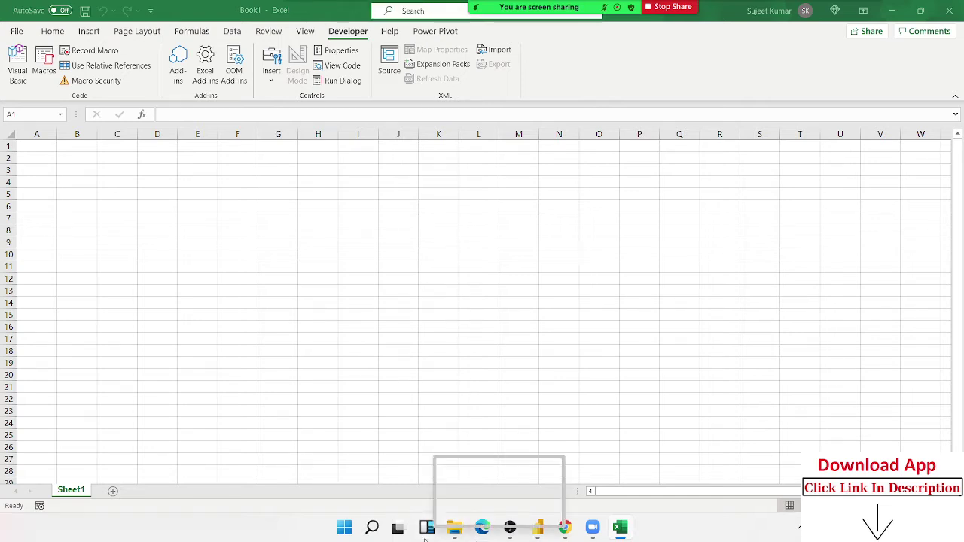
{"action": "mouse_move", "coordinate": [471, 6]}
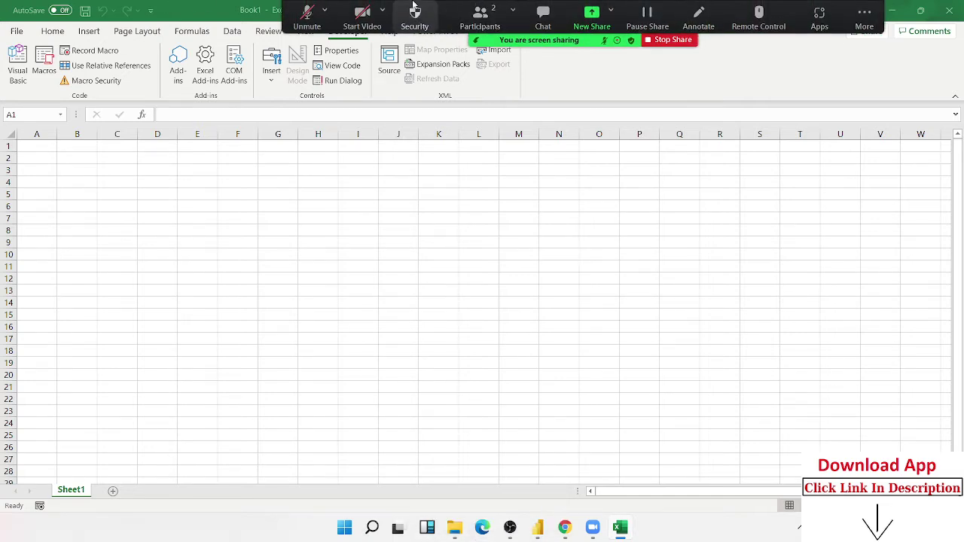
{"action": "left_click", "coordinate": [460, 28]}
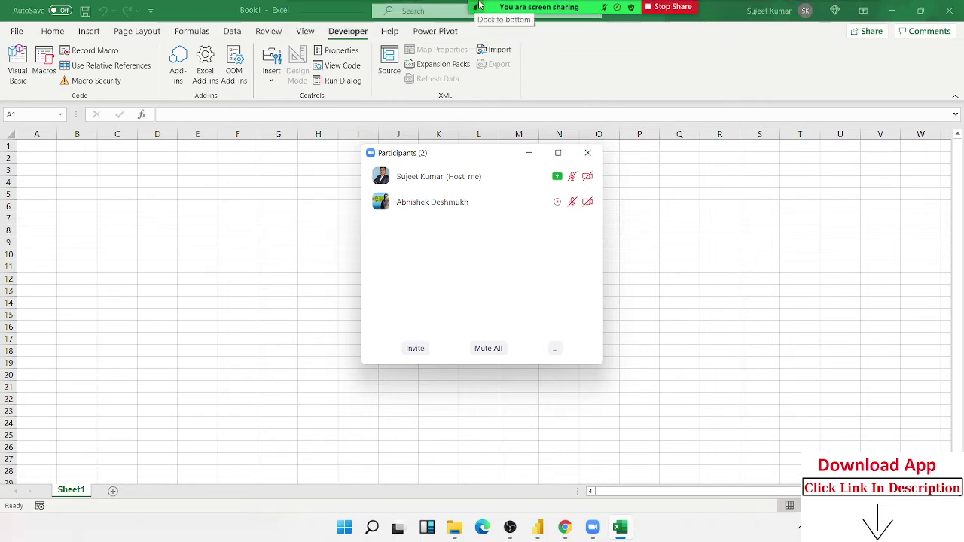
- Unmute, close the participants list, and snap Excel's Book1 window to the left half
{"action": "mouse_move", "coordinate": [482, 8]}
{"action": "key", "text": "alt+a"}
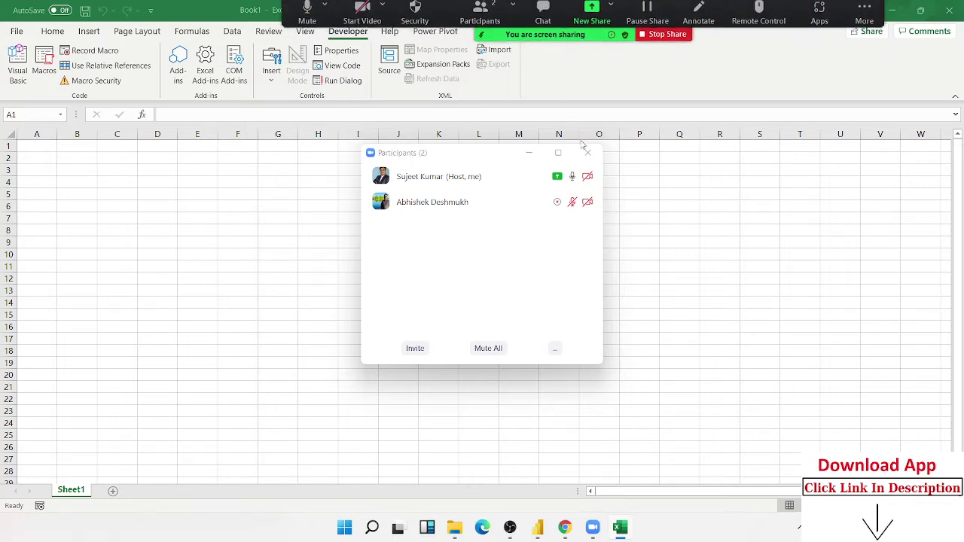
{"action": "left_click", "coordinate": [587, 153]}
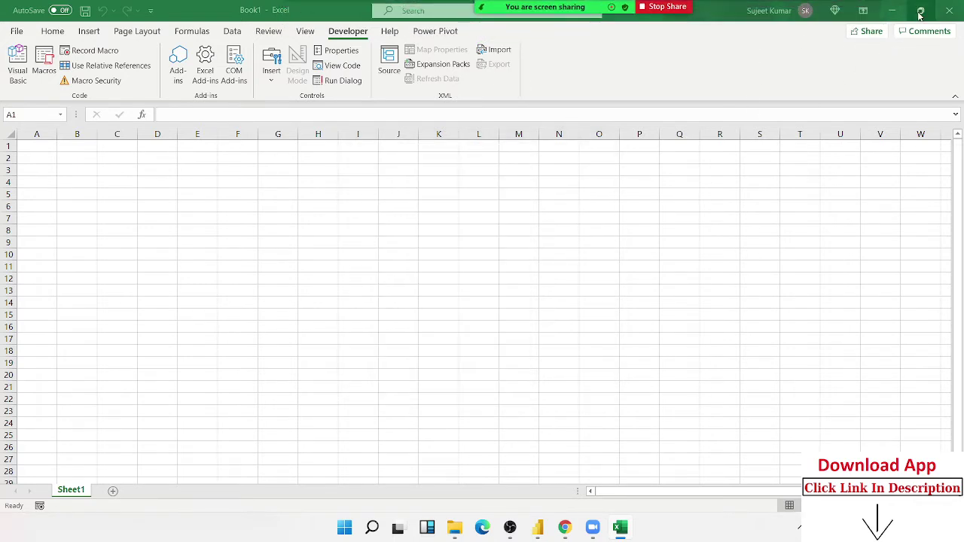
{"action": "mouse_move", "coordinate": [921, 10]}
{"action": "left_click", "coordinate": [840, 39]}
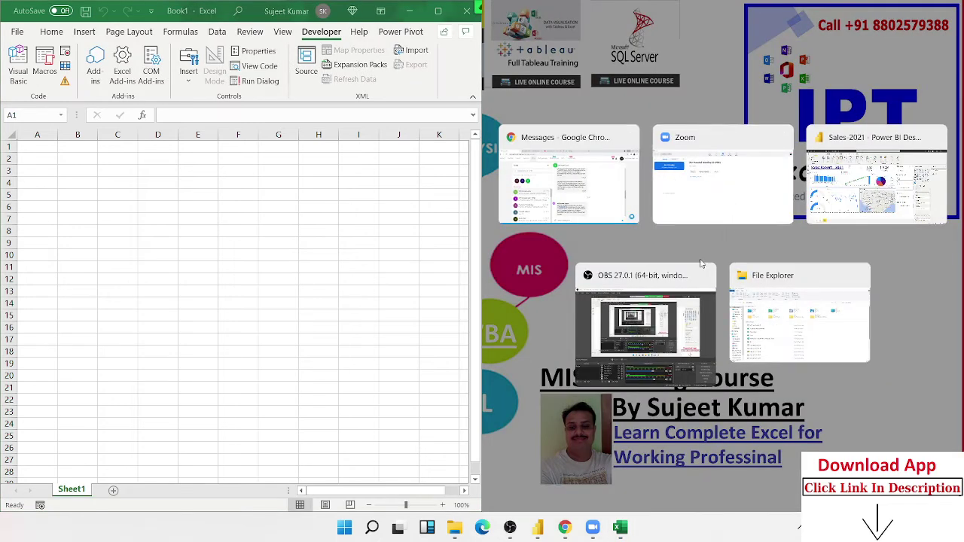
- Maximize Excel and open the Visual Basic editor from the Developer tab
{"action": "left_click", "coordinate": [350, 136]}
{"action": "left_click", "coordinate": [437, 11]}
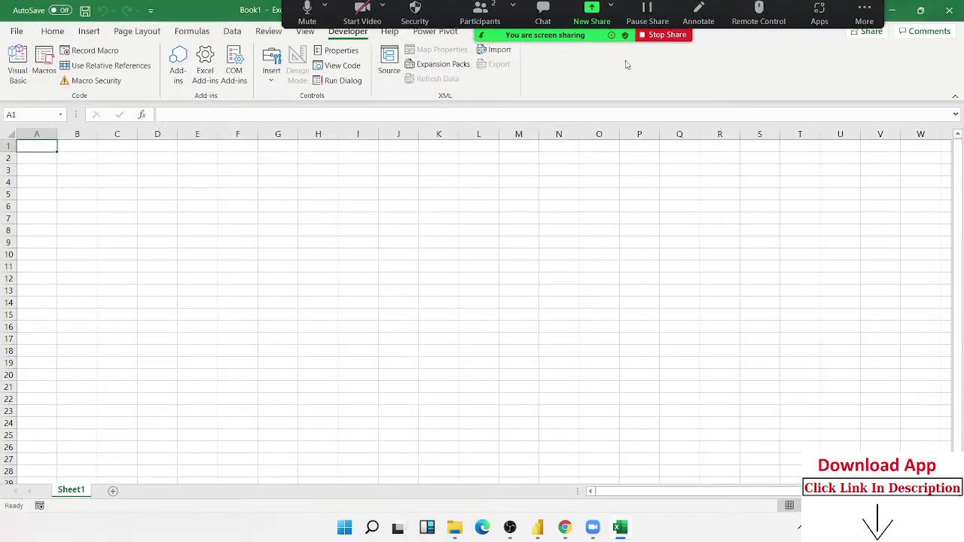
{"action": "left_click", "coordinate": [17, 62]}
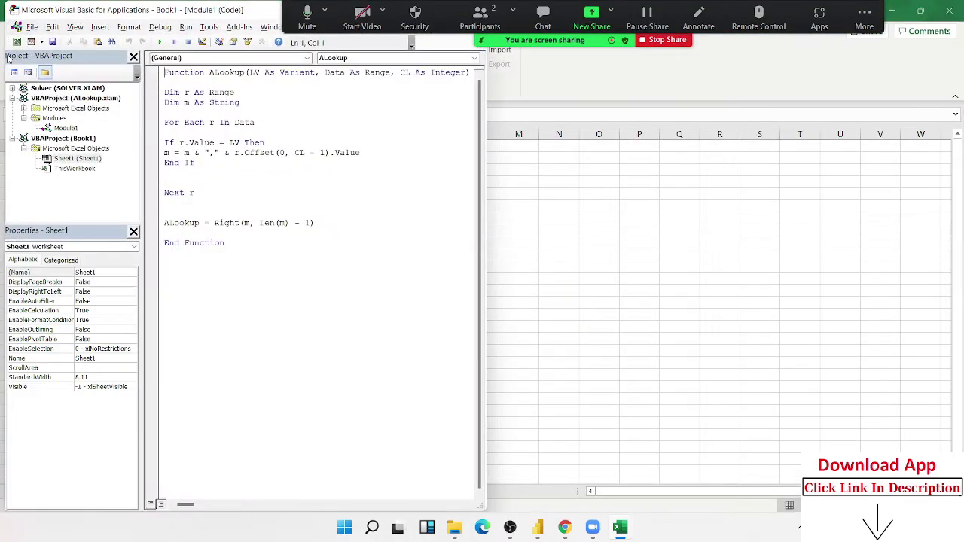
- Snap the VBA editor to the left half and Book1 to the right half
{"action": "double_click", "coordinate": [128, 9]}
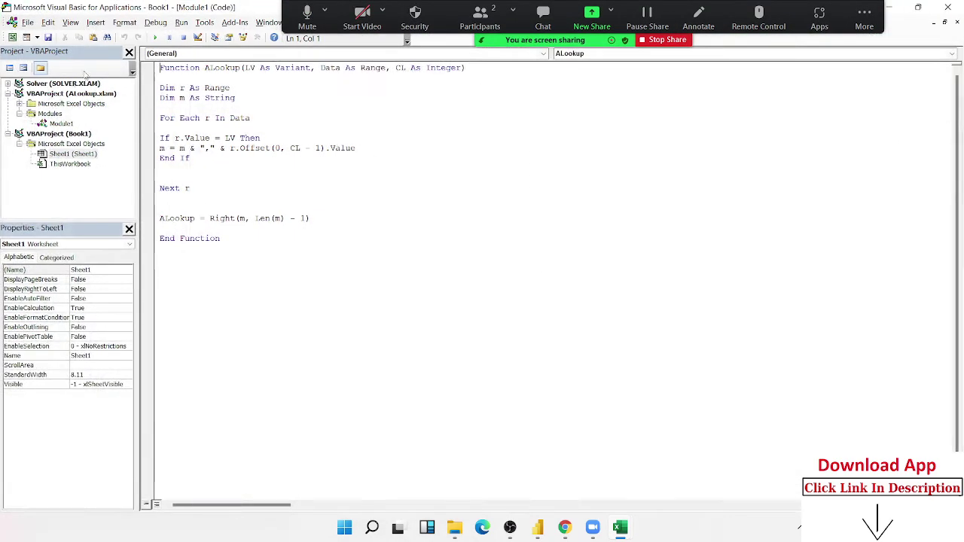
{"action": "left_click", "coordinate": [945, 22]}
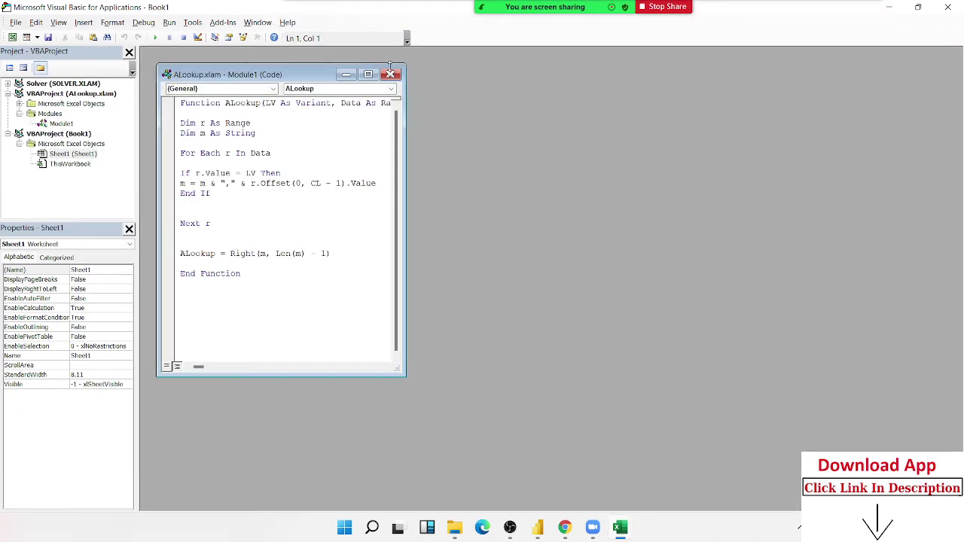
{"action": "double_click", "coordinate": [361, 135]}
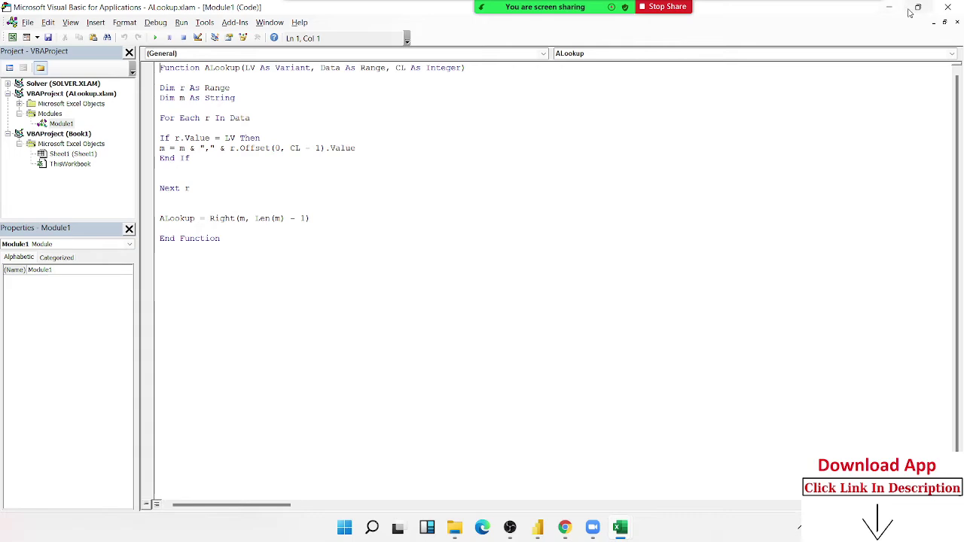
{"action": "mouse_move", "coordinate": [913, 10]}
{"action": "left_click", "coordinate": [839, 47]}
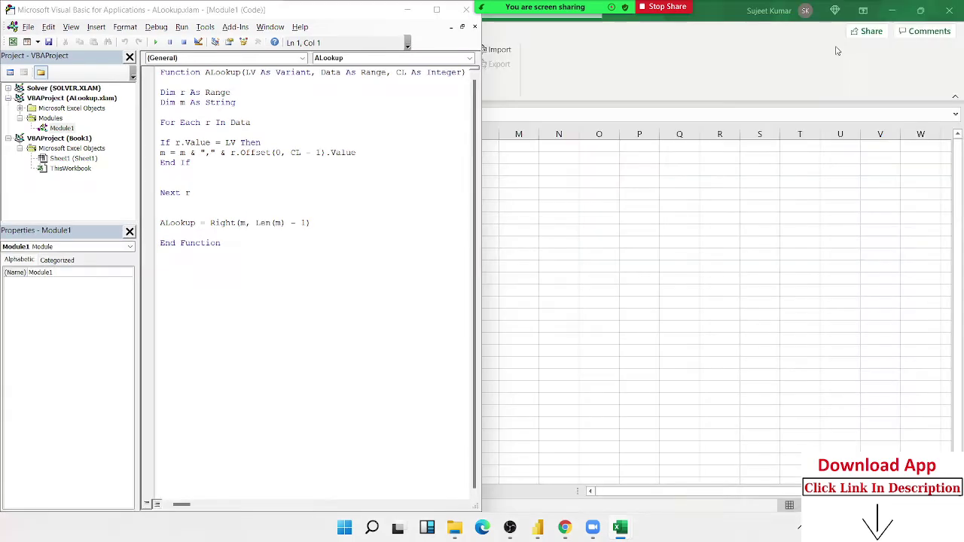
{"action": "left_click", "coordinate": [527, 117]}
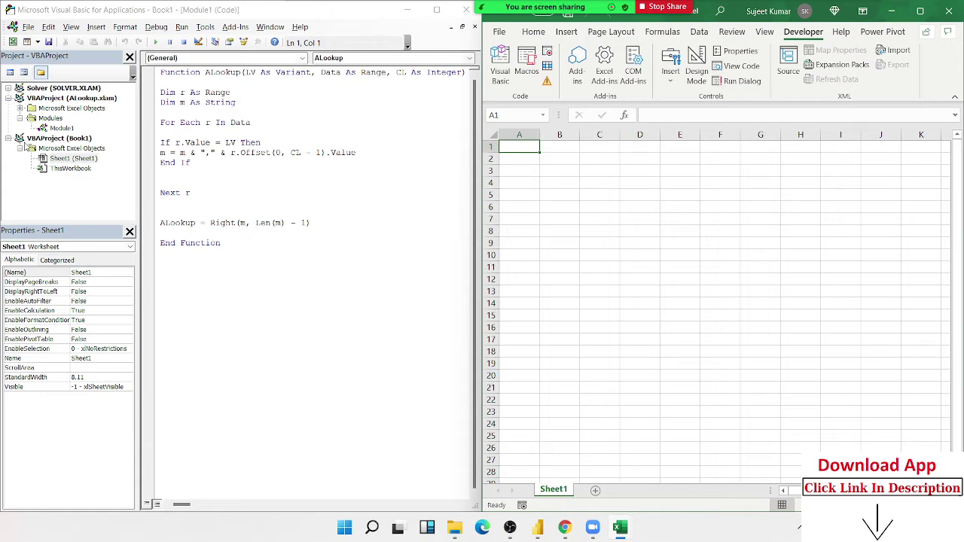
- Open Sheet1's code, then insert a new Module1 into Book1's project
{"action": "left_click", "coordinate": [67, 159]}
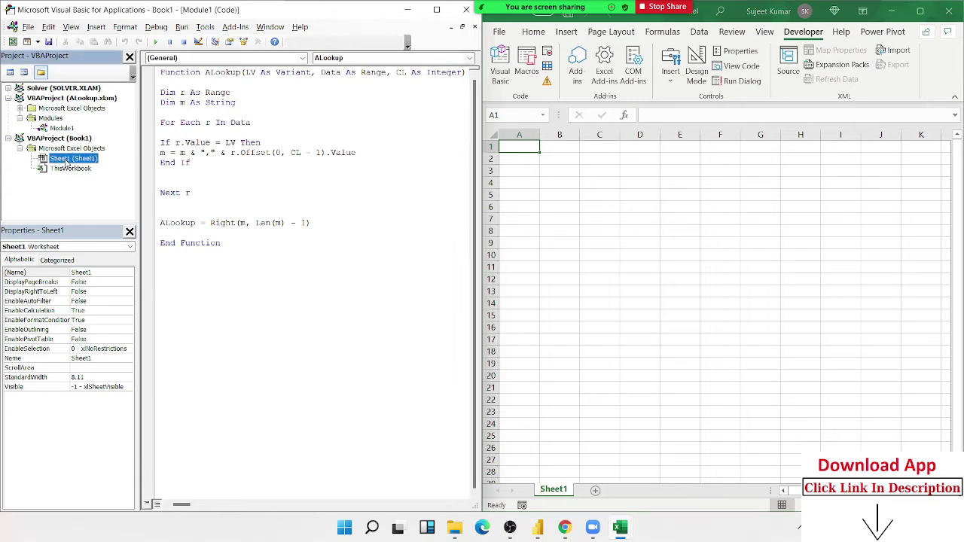
{"action": "double_click", "coordinate": [66, 158]}
{"action": "left_click", "coordinate": [98, 27]}
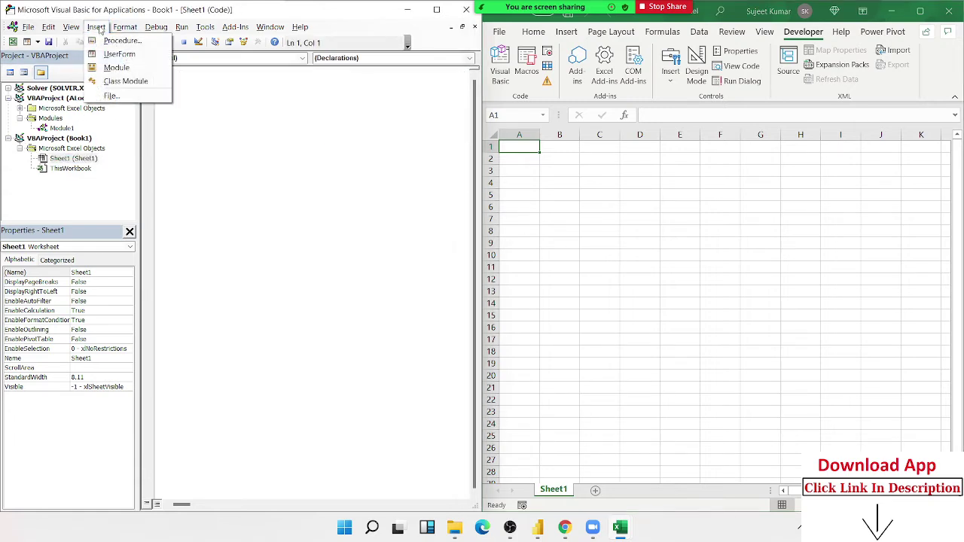
{"action": "left_click", "coordinate": [117, 67]}
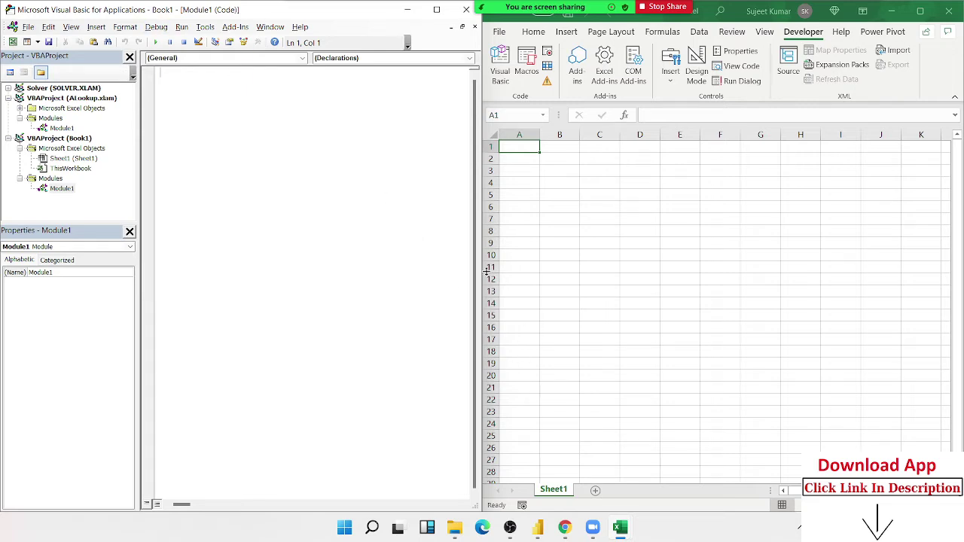
- Write Sub rr containing Range("A1").Select and Cells(1, 1).Select on separate lines
{"action": "type", "text": "s"}
{"action": "type", "text": "ub "}
{"action": "type", "text": "rr"}
{"action": "type", "text": "()"}
{"action": "key", "text": "Return"}
{"action": "key", "text": "Return"}
{"action": "key", "text": "Return"}
{"action": "key", "text": "Return"}
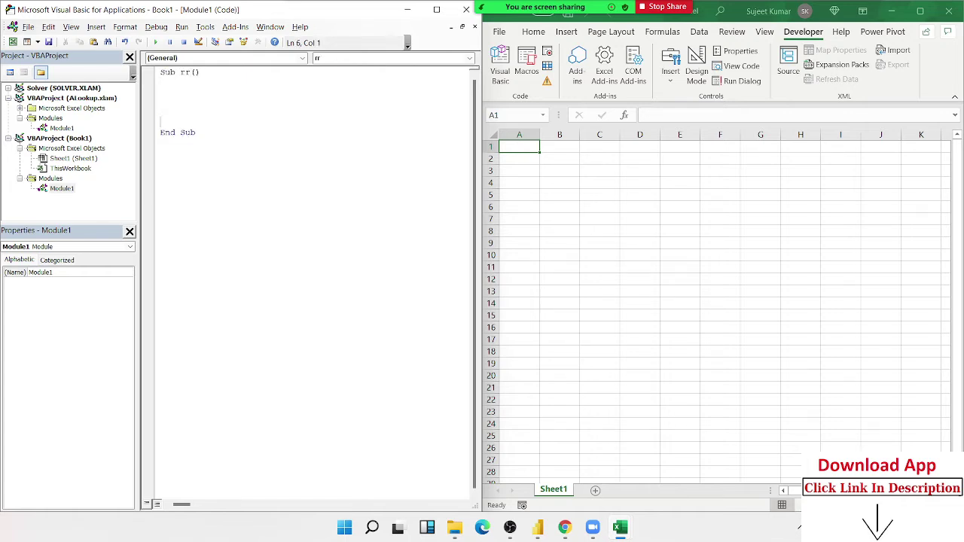
{"action": "type", "text": "ran"}
{"action": "type", "text": "ge(\""}
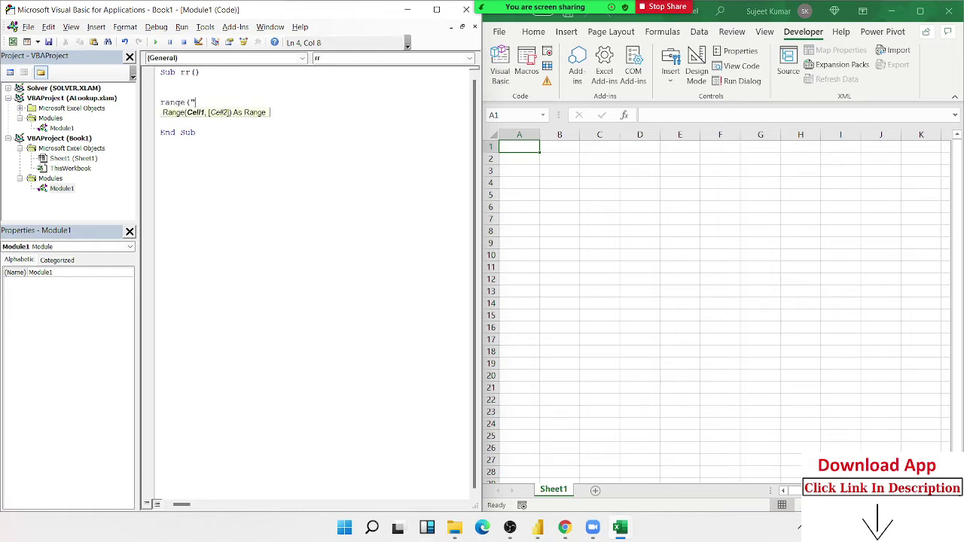
{"action": "type", "text": "A1\")"}
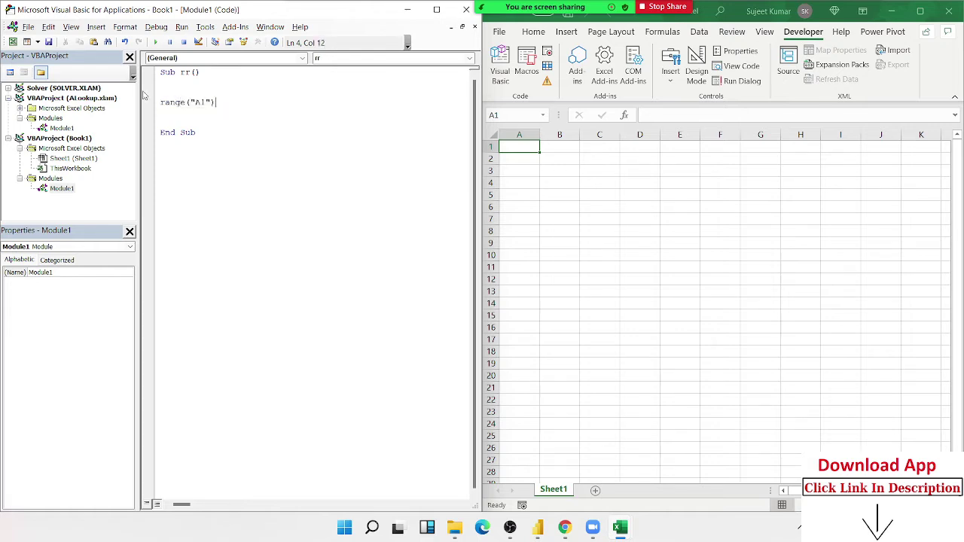
{"action": "type", "text": ".sel"}
{"action": "key", "text": "Tab"}
{"action": "key", "text": "Return"}
{"action": "type", "text": "cells"}
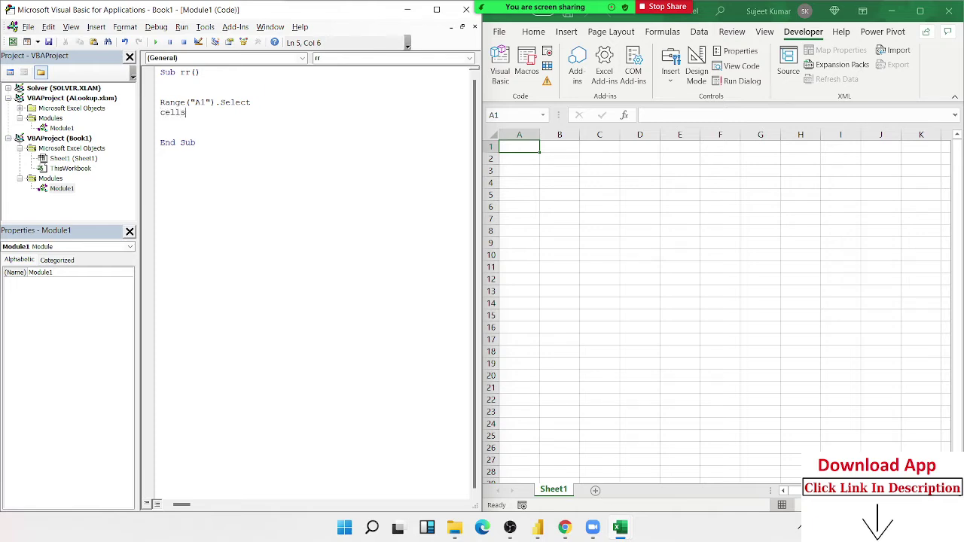
{"action": "type", "text": "(1,1"}
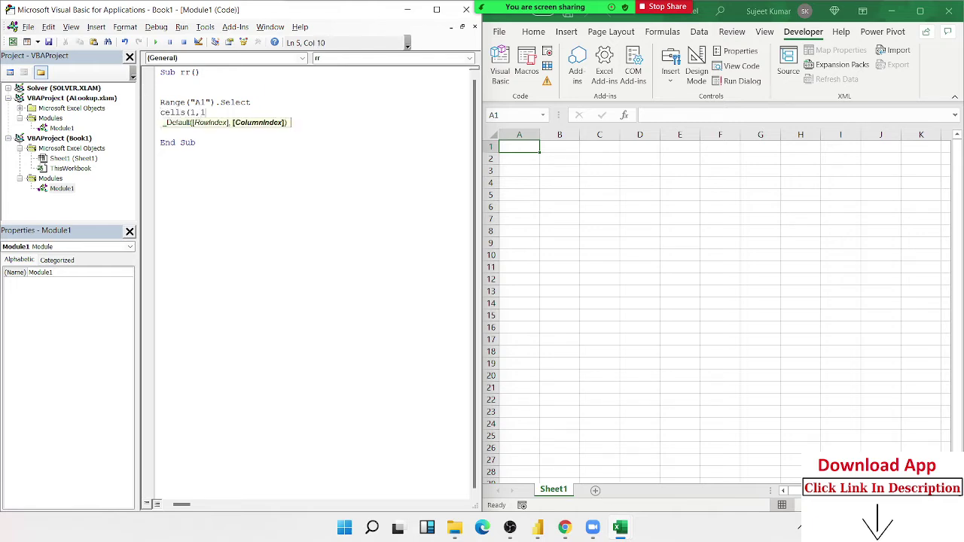
{"action": "type", "text": ").selec"}
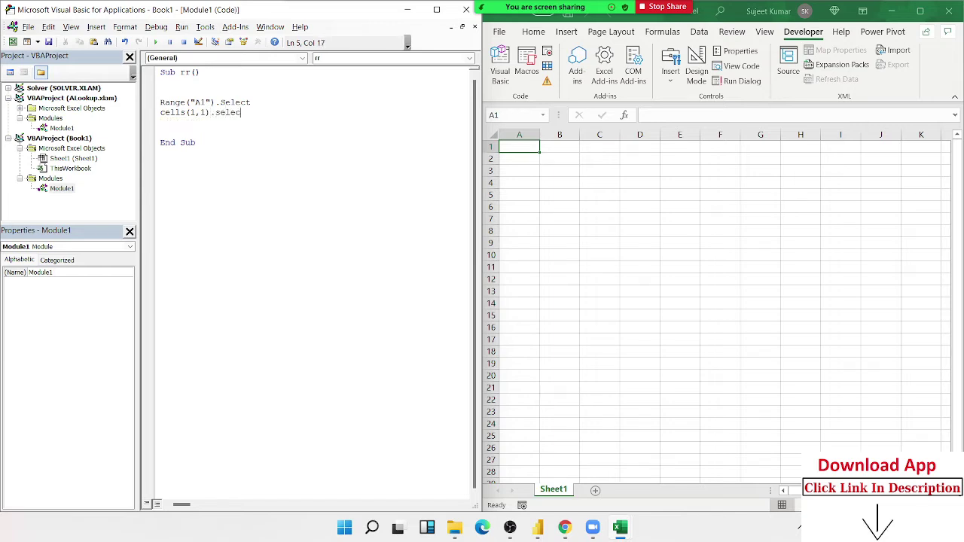
{"action": "type", "text": "t"}
{"action": "key", "text": "Return"}
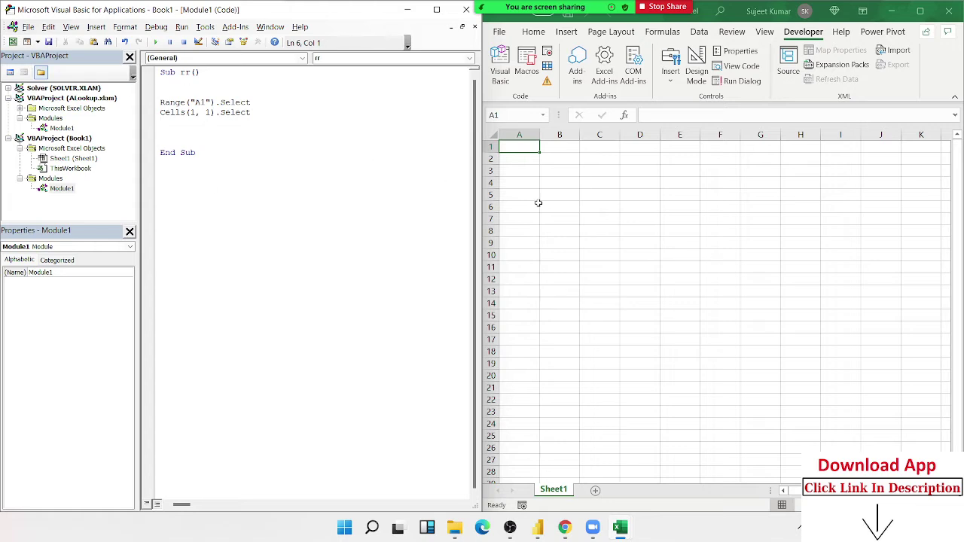
- Select a few worksheet cells, then add a blank line after the Cells(1, 1) line
{"action": "left_click_drag", "start_coordinate": [615, 205], "coordinate": [625, 205]}
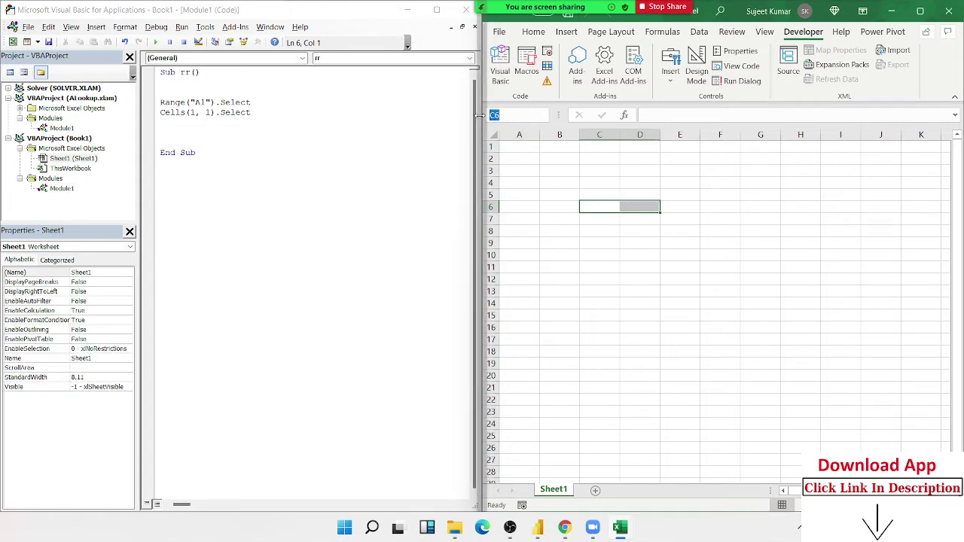
{"action": "left_click", "coordinate": [652, 243]}
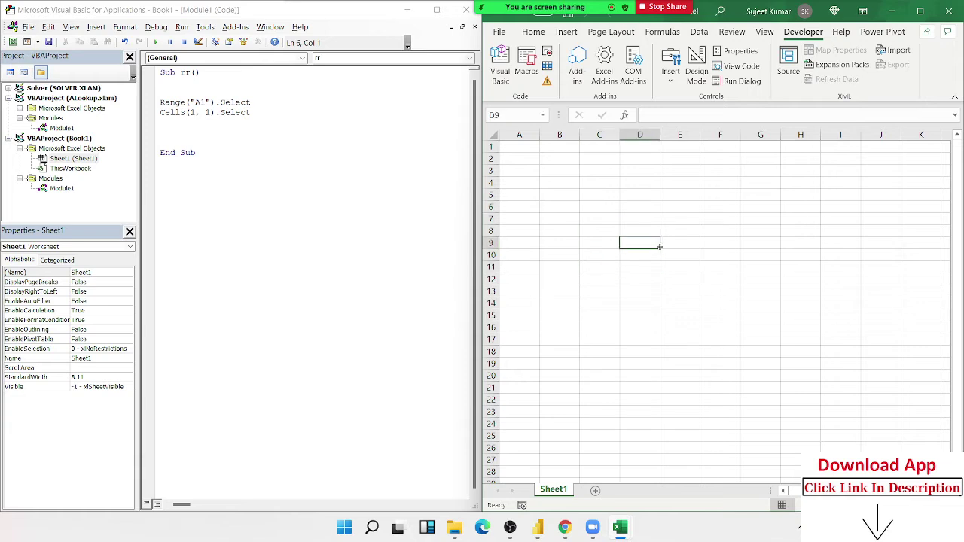
{"action": "left_click", "coordinate": [194, 112]}
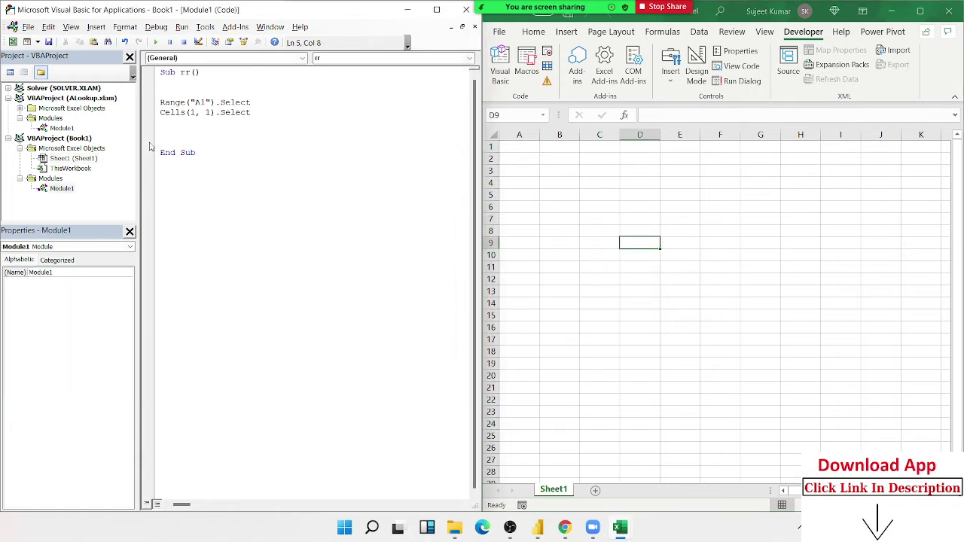
{"action": "left_click", "coordinate": [604, 171]}
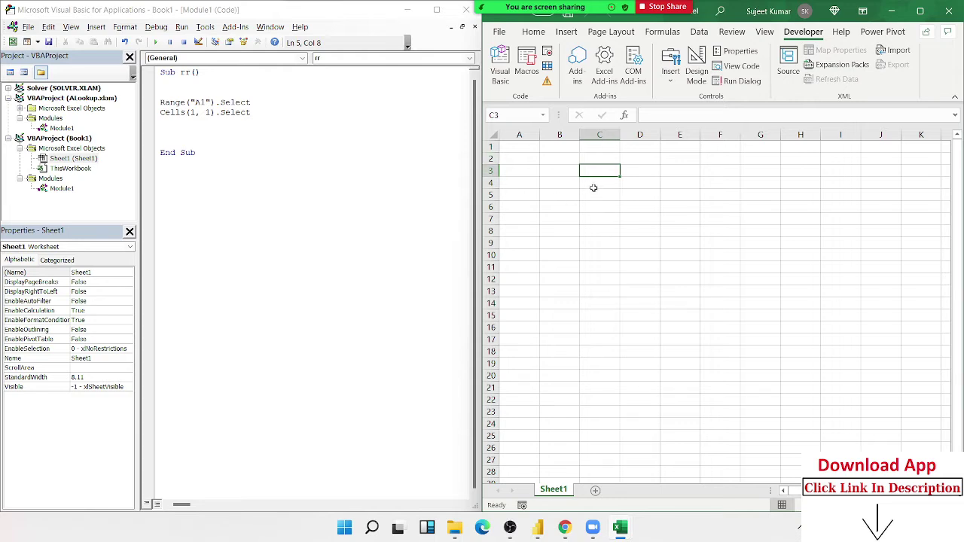
{"action": "left_click", "coordinate": [595, 184]}
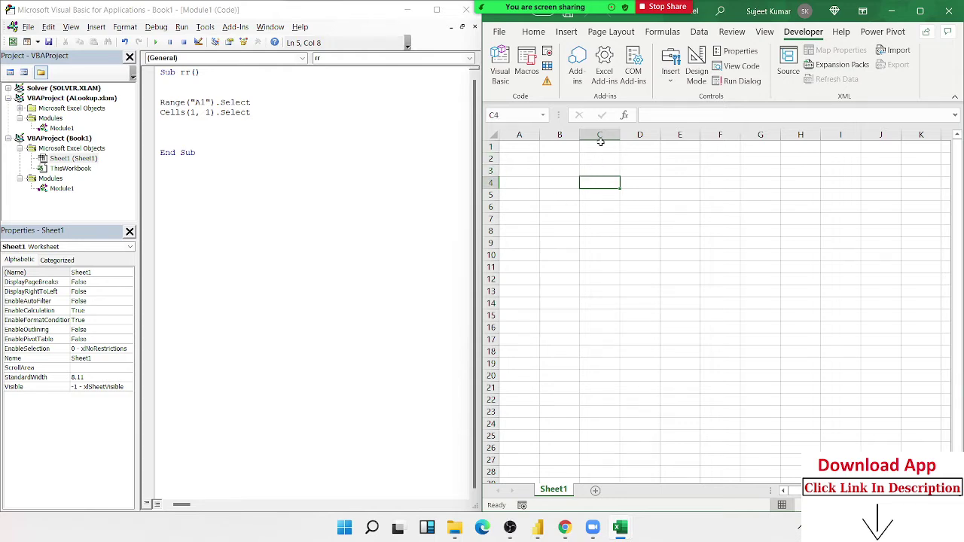
{"action": "double_click", "coordinate": [192, 112]}
{"action": "left_click", "coordinate": [225, 125]}
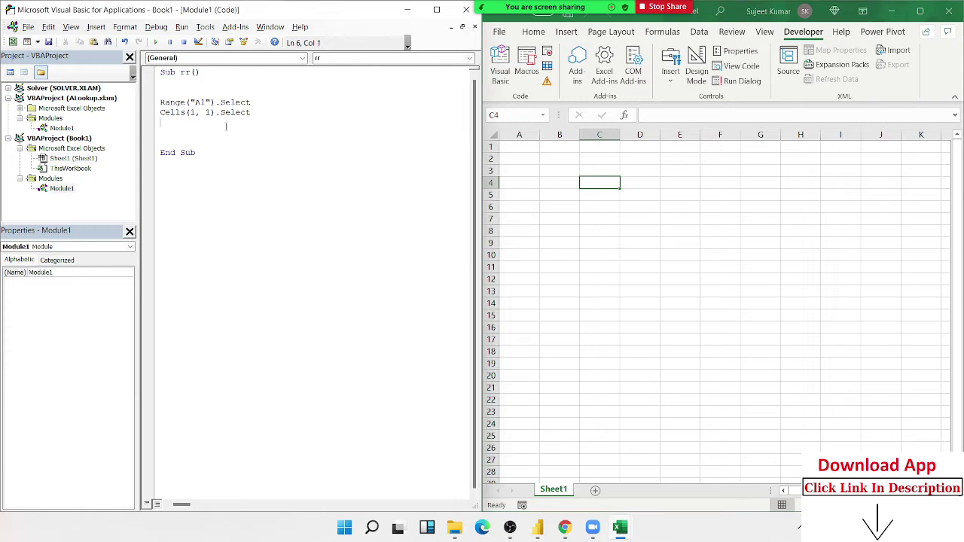
{"action": "key", "text": "Return"}
{"action": "key", "text": "Return"}
- Add worksheets Sheet2 and Sheet3, then return to Sheet1
{"action": "left_click", "coordinate": [602, 497]}
{"action": "left_click", "coordinate": [595, 491]}
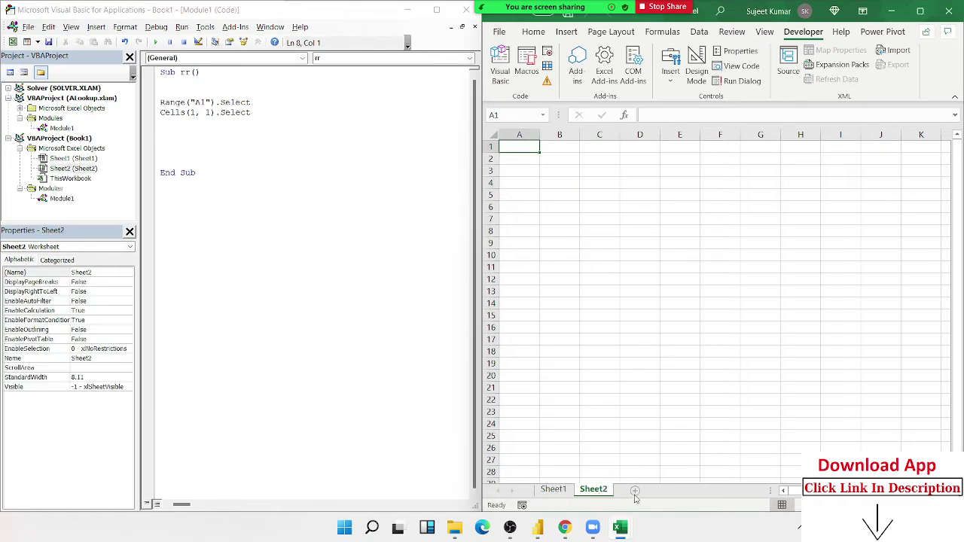
{"action": "left_click", "coordinate": [635, 490]}
{"action": "left_click", "coordinate": [552, 493]}
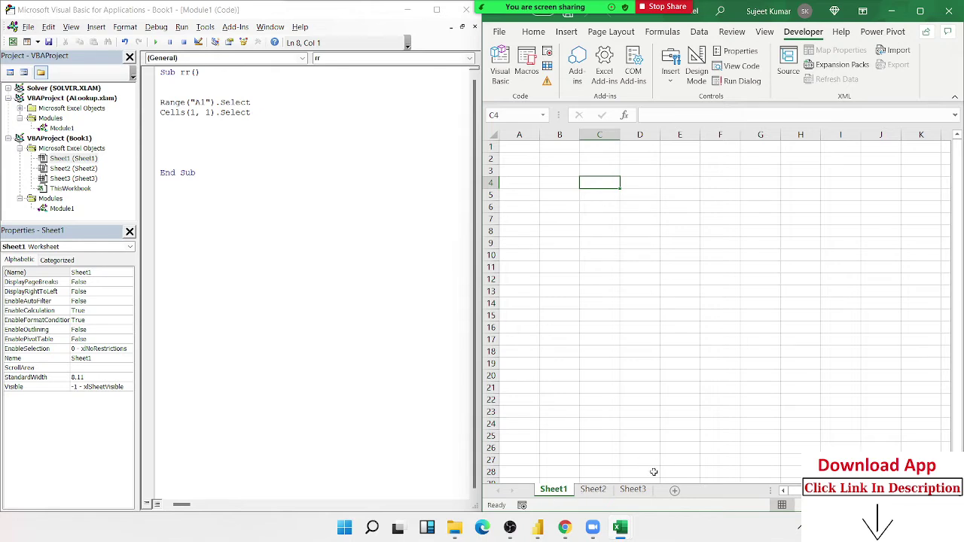
{"action": "left_click", "coordinate": [634, 491]}
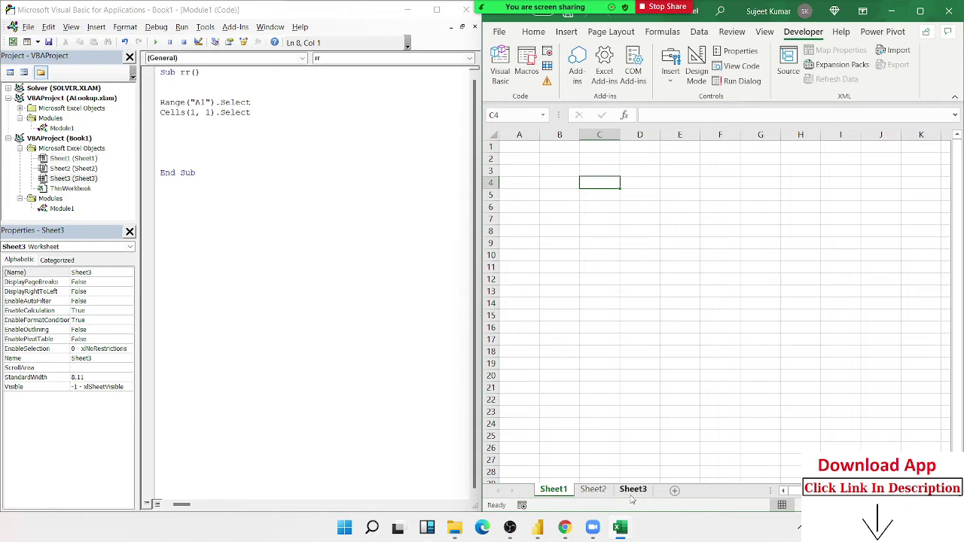
{"action": "left_click", "coordinate": [553, 490]}
{"action": "left_click", "coordinate": [202, 148]}
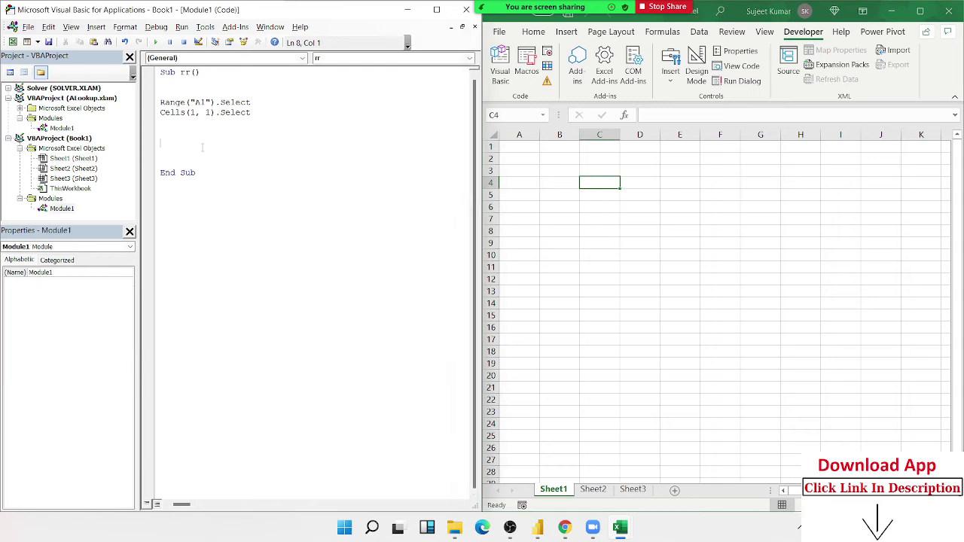
- Type a Range("C3").Select line and view Sheet3
{"action": "type", "text": "range"}
{"action": "type", "text": "(\"C3"}
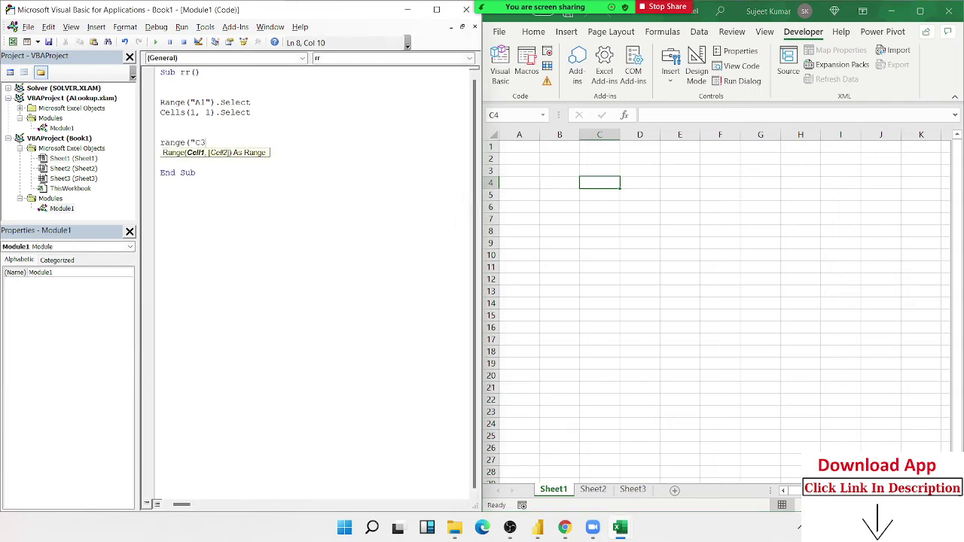
{"action": "type", "text": "\")."}
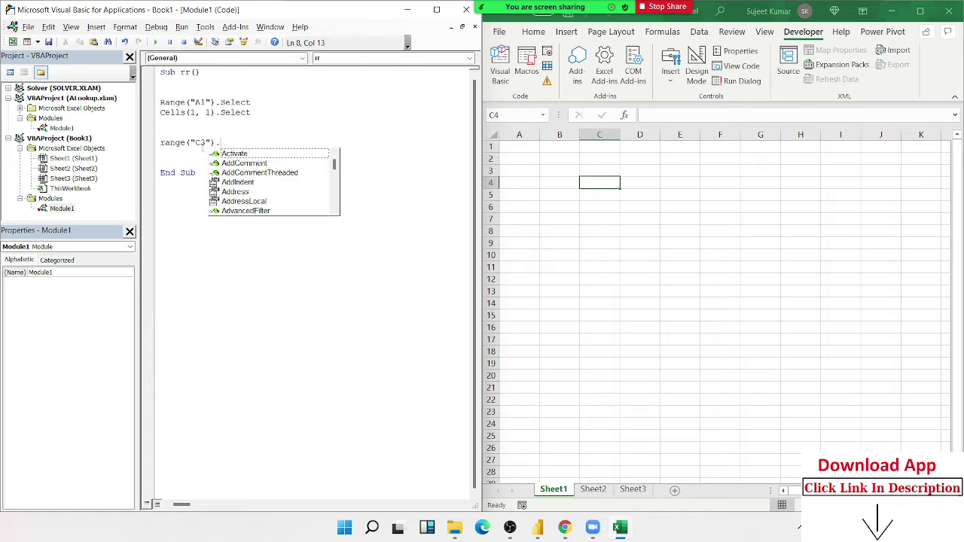
{"action": "type", "text": "se"}
{"action": "key", "text": "Return"}
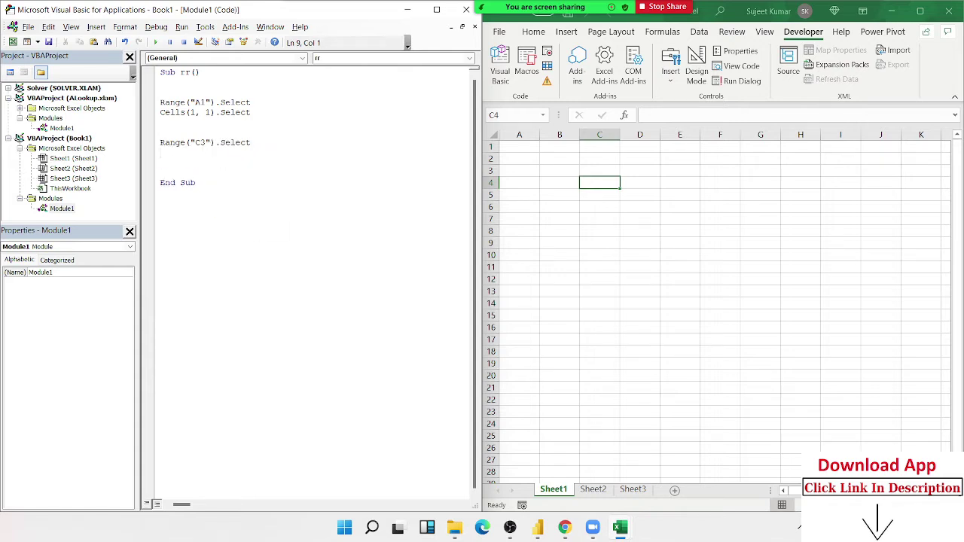
{"action": "key", "text": "shift+Down"}
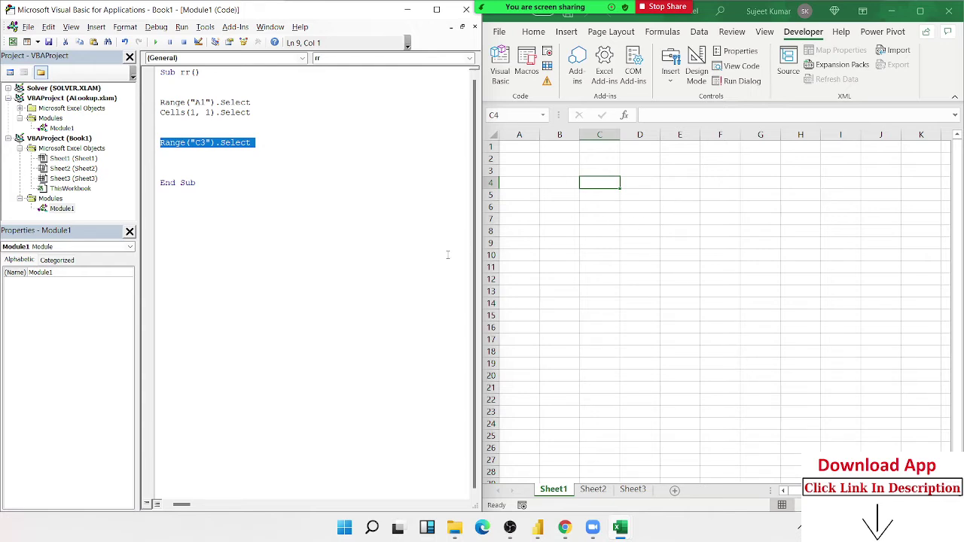
{"action": "left_click", "coordinate": [634, 489]}
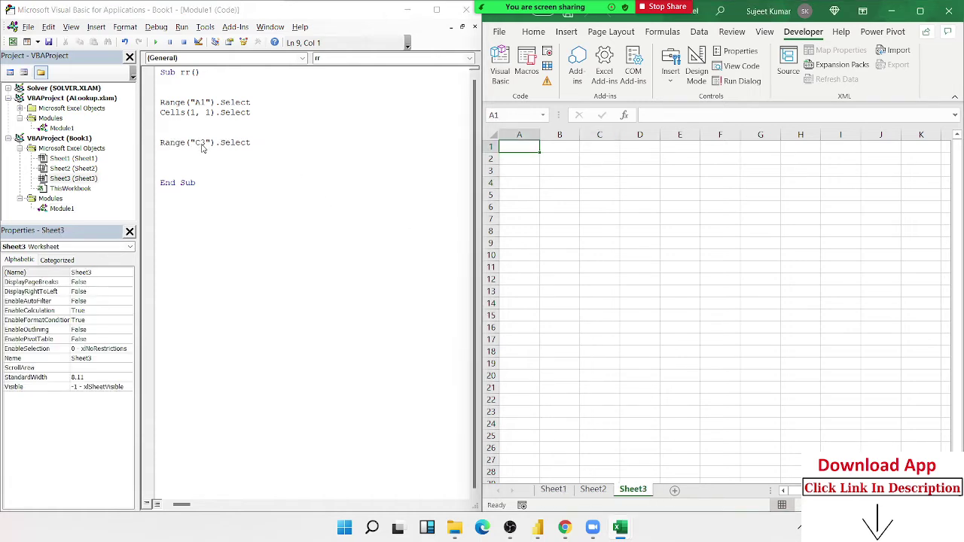
- Change C3 to A1 and add a Sheets("Sheet3").Select line
{"action": "triple_click", "coordinate": [204, 147]}
{"action": "left_click", "coordinate": [205, 146]}
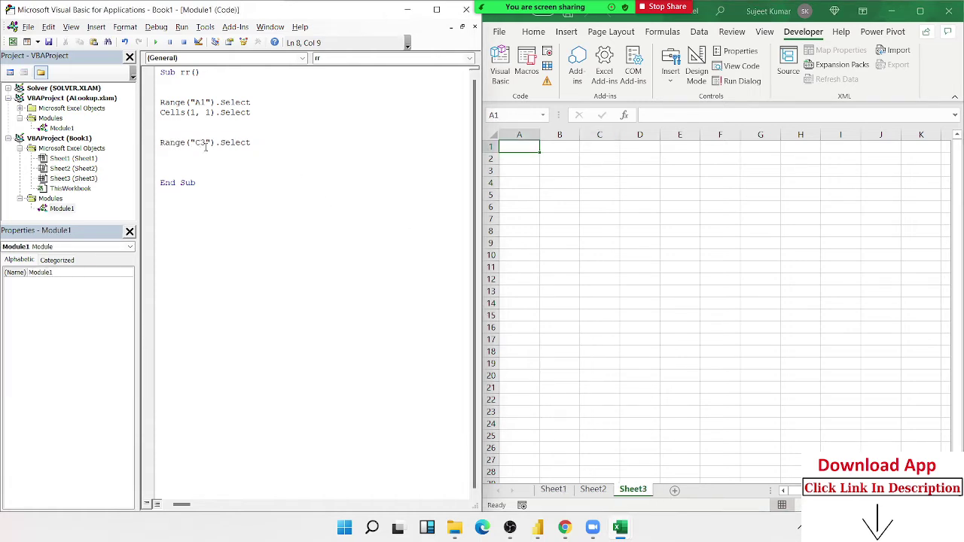
{"action": "key", "text": "BackSpace"}
{"action": "key", "text": "Delete"}
{"action": "type", "text": "A1"}
{"action": "type", "text": "shee"}
{"action": "type", "text": "ts"}
{"action": "type", "text": "(\""}
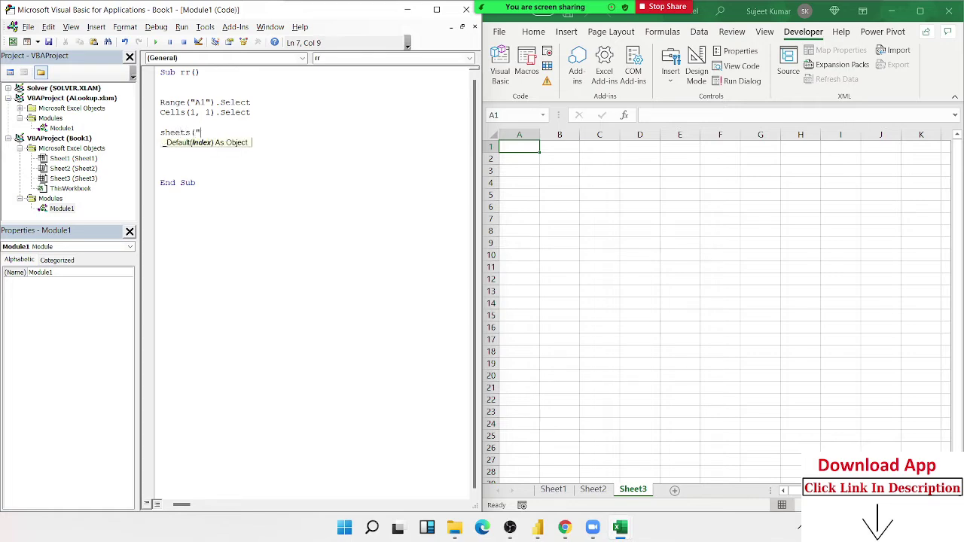
{"action": "type", "text": "Shee"}
{"action": "type", "text": "t3"}
{"action": "type", "text": "\").s"}
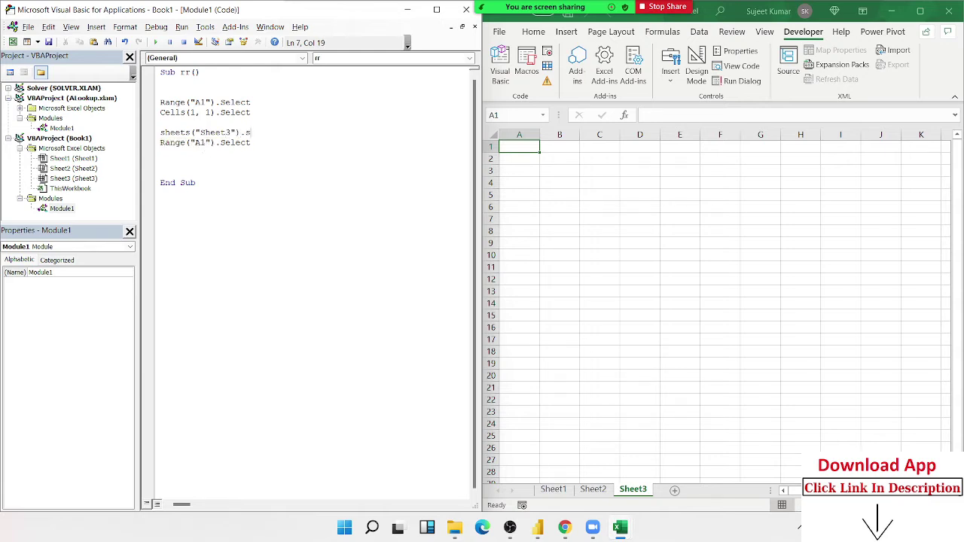
{"action": "type", "text": "elect"}
{"action": "key", "text": "Down"}
- Highlight the Sheets and Range lines, then insert a blank line above Sheets("Sheet3").Select
{"action": "left_click", "coordinate": [216, 161]}
{"action": "key", "text": "Up"}
{"action": "key", "text": "shift+Up"}
{"action": "key", "text": "shift+Down"}
{"action": "key", "text": "shift+Down"}
{"action": "key", "text": "shift+Up"}
{"action": "key", "text": "shift+Up"}
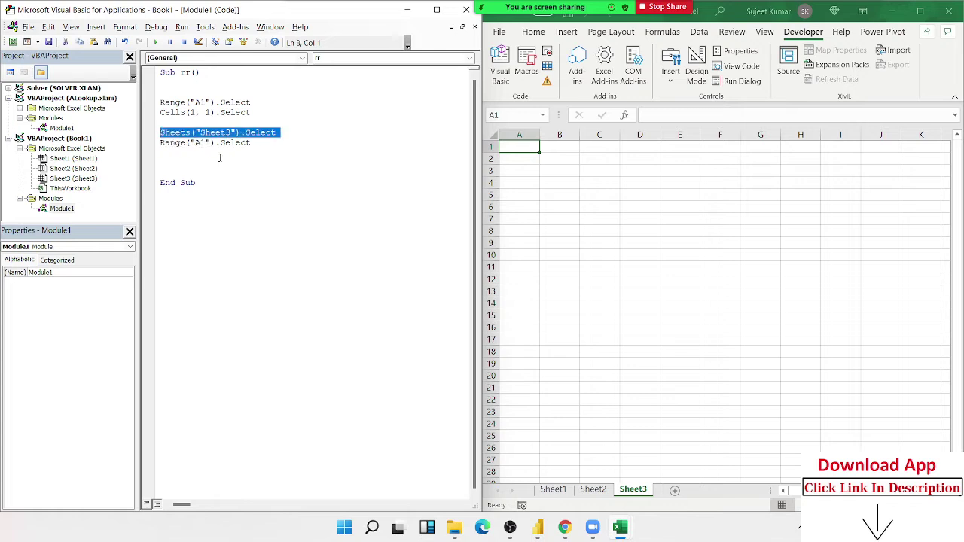
{"action": "key", "text": "Up"}
{"action": "key", "text": "Return"}
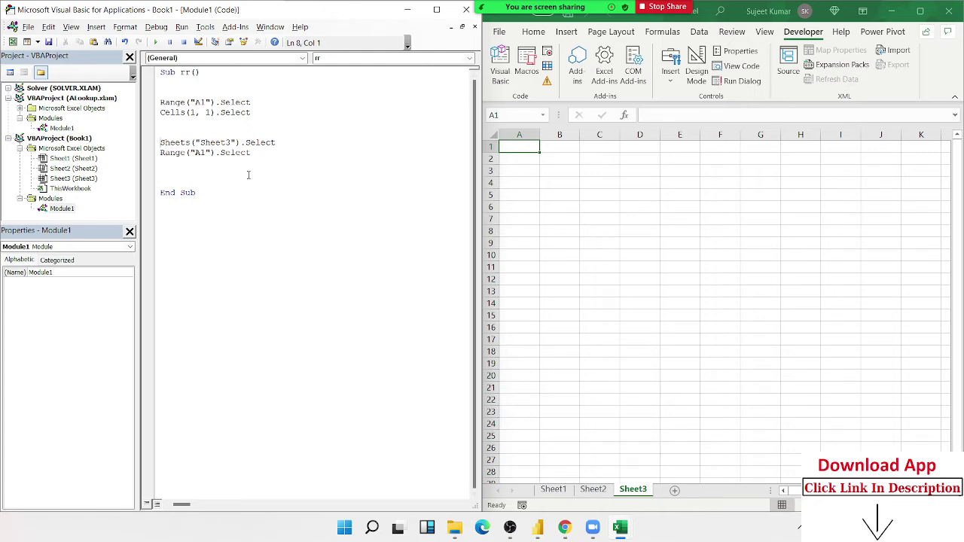
{"action": "key", "text": "Up"}
- Type Workbooks("Book2.xlsx").Activate on the blank line above the Sheets line
{"action": "type", "text": "wo"}
{"action": "type", "text": "rkbo"}
{"action": "type", "text": "oks("}
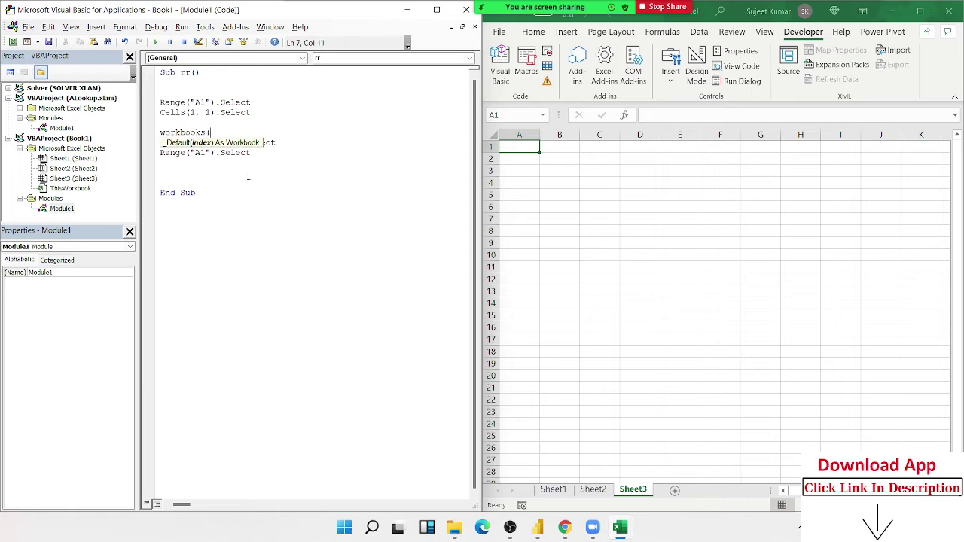
{"action": "type", "text": "\"S"}
{"action": "key", "text": "BackSpace"}
{"action": "type", "text": "Book"}
{"action": "type", "text": "2.xl"}
{"action": "type", "text": "sx\")"}
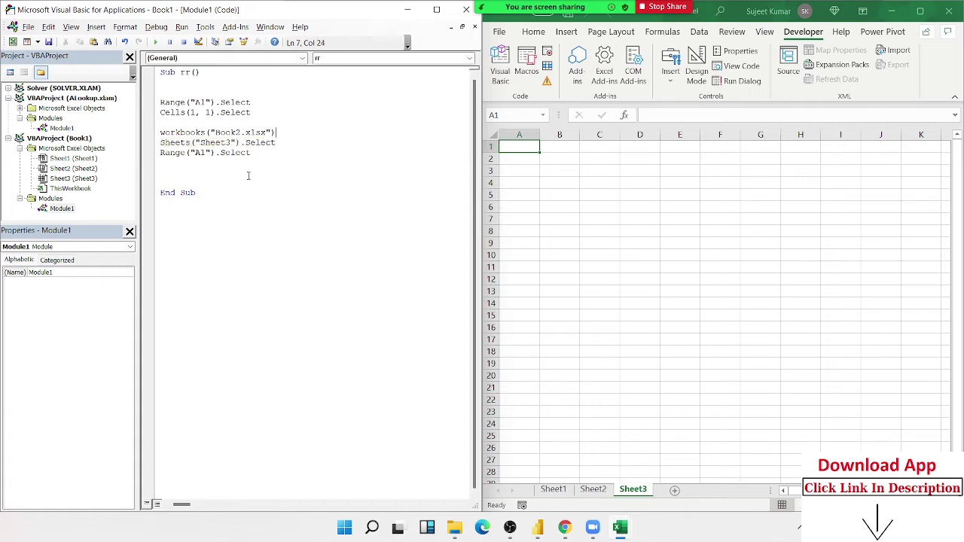
{"action": "type", "text": ".ac"}
{"action": "key", "text": "Down"}
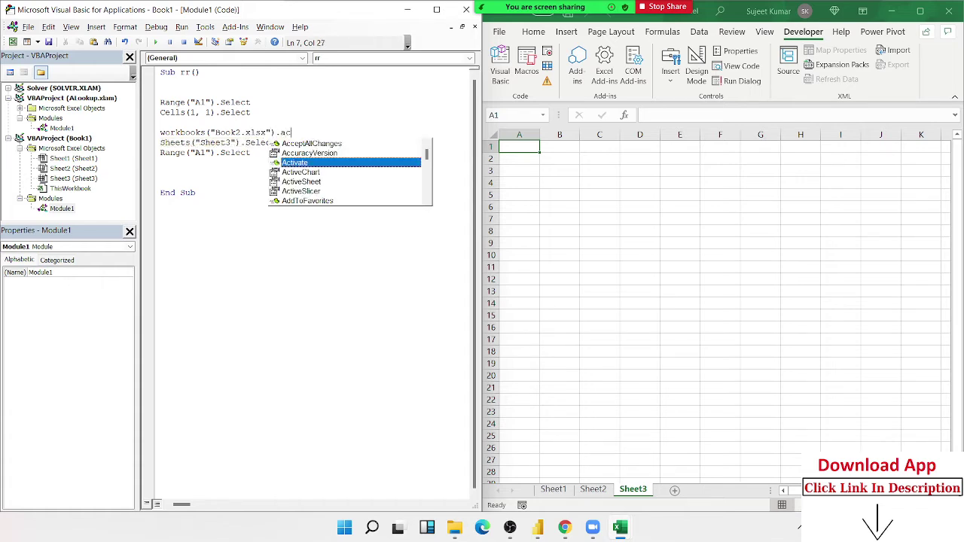
{"action": "key", "text": "Tab"}
{"action": "key", "text": "Down"}
{"action": "key", "text": "Down"}
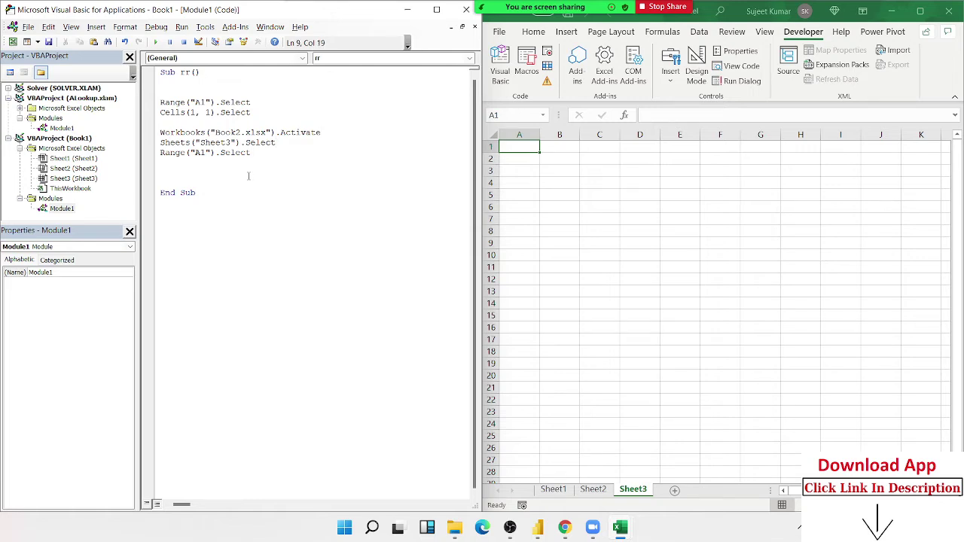
- Highlight the Workbooks, Sheets and Range lines in turn to explain them
{"action": "key", "text": "shift+Up"}
{"action": "key", "text": "shift+Up"}
{"action": "key", "text": "shift+Up"}
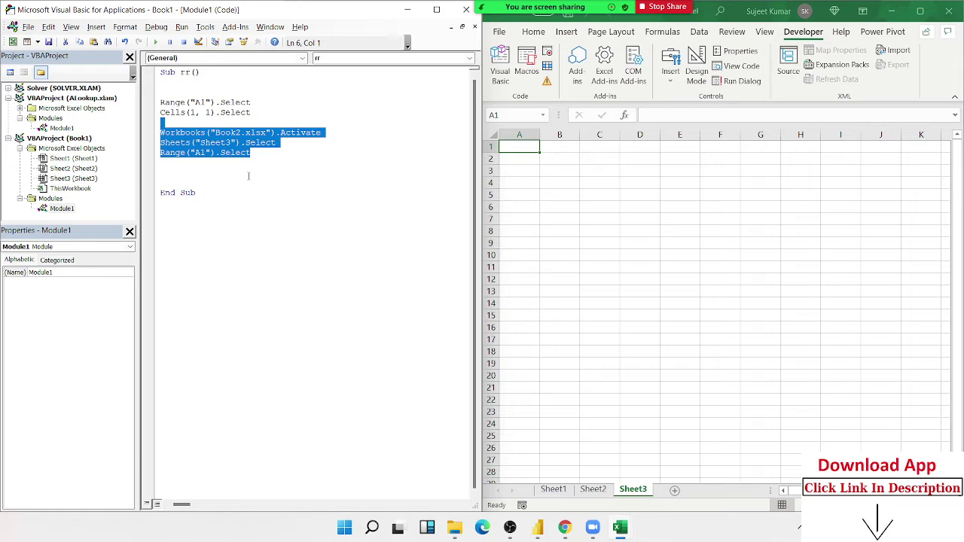
{"action": "key", "text": "Down"}
{"action": "key", "text": "End"}
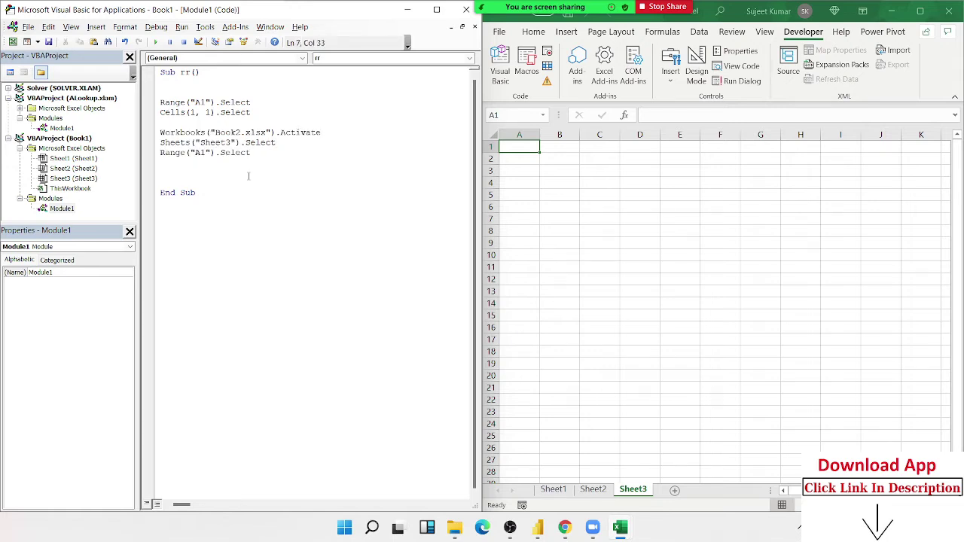
{"action": "key", "text": "shift+Left"}
{"action": "key", "text": "shift+Left"}
{"action": "key", "text": "shift+Left"}
{"action": "key", "text": "shift+Left"}
{"action": "key", "text": "shift+Left"}
{"action": "key", "text": "shift+Left"}
{"action": "key", "text": "shift+Left"}
{"action": "key", "text": "shift+Left"}
{"action": "key", "text": "shift+Left"}
{"action": "key", "text": "shift+Left"}
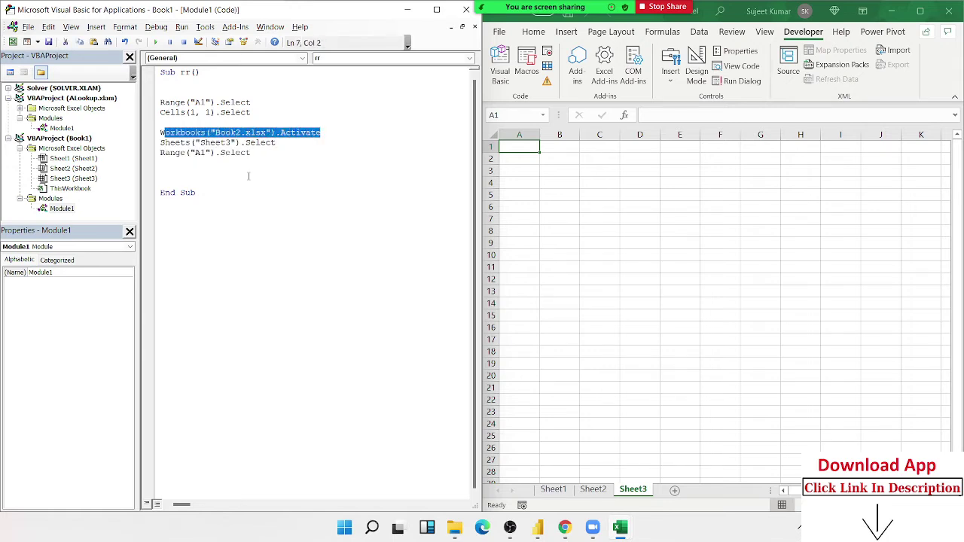
{"action": "key", "text": "shift+Left"}
{"action": "key", "text": "Down"}
{"action": "key", "text": "Down"}
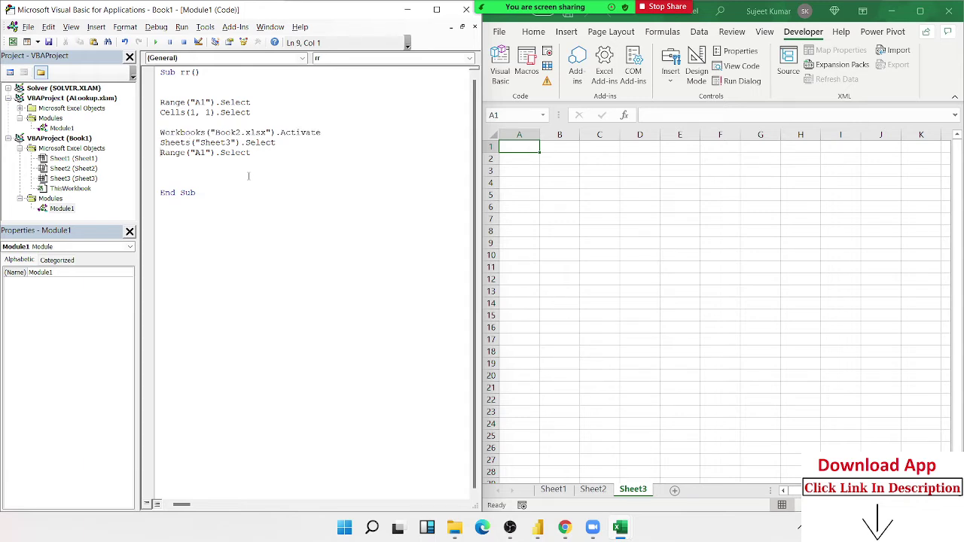
{"action": "key", "text": "shift+Down"}
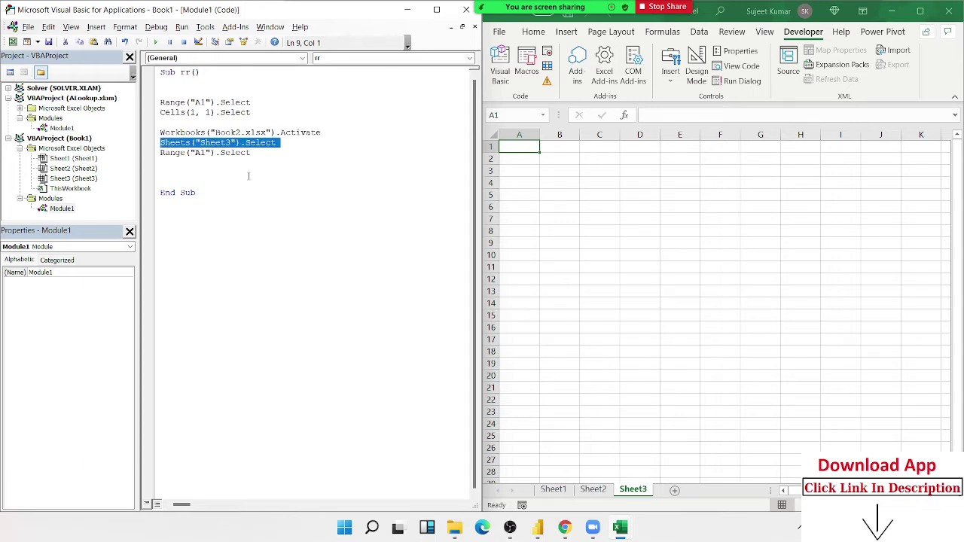
{"action": "key", "text": "shift+Down"}
{"action": "key", "text": "Up"}
{"action": "key", "text": "Up"}
{"action": "key", "text": "Up"}
{"action": "key", "text": "shift+Down"}
{"action": "key", "text": "shift+Down"}
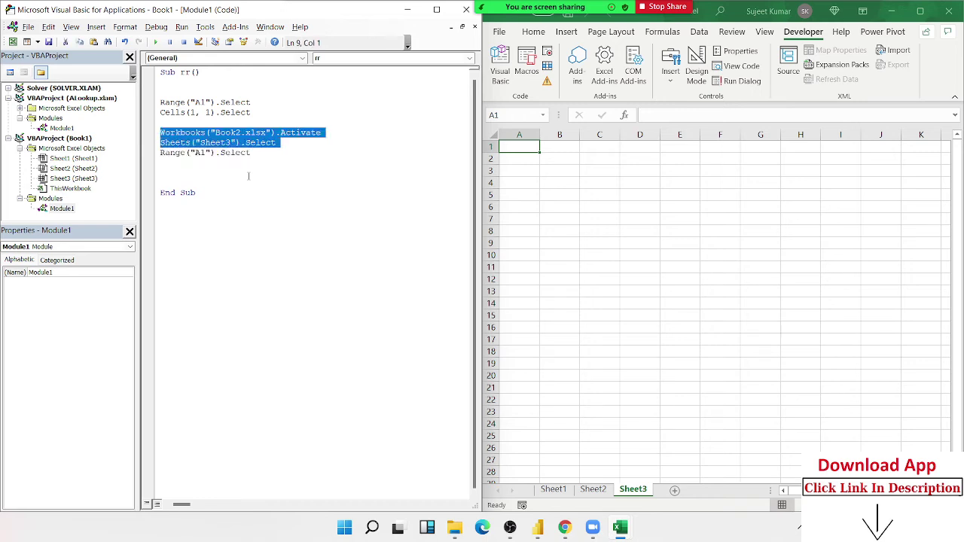
{"action": "key", "text": "shift+Down"}
{"action": "key", "text": "Up"}
{"action": "key", "text": "shift+Down"}
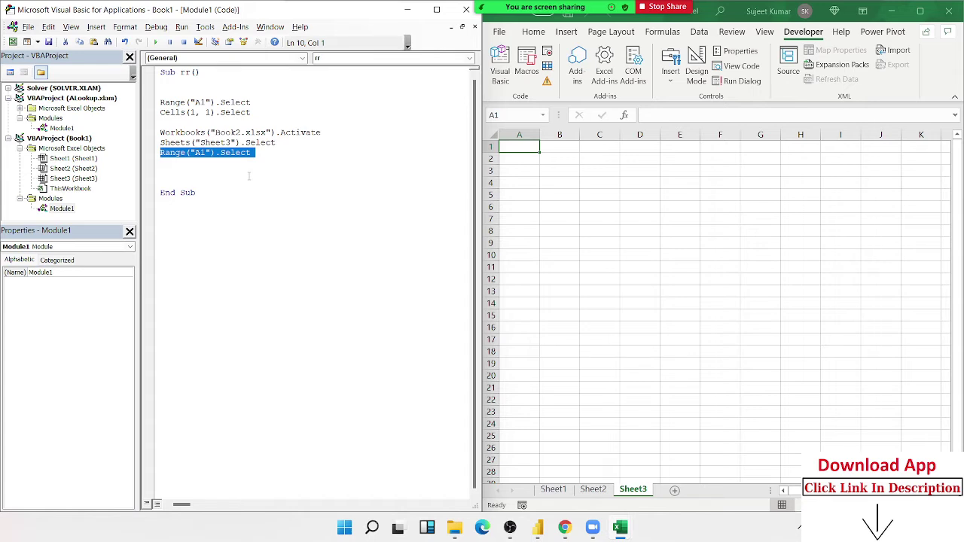
{"action": "key", "text": "Up"}
{"action": "key", "text": "Up"}
{"action": "key", "text": "shift+Down"}
{"action": "key", "text": "shift+Down"}
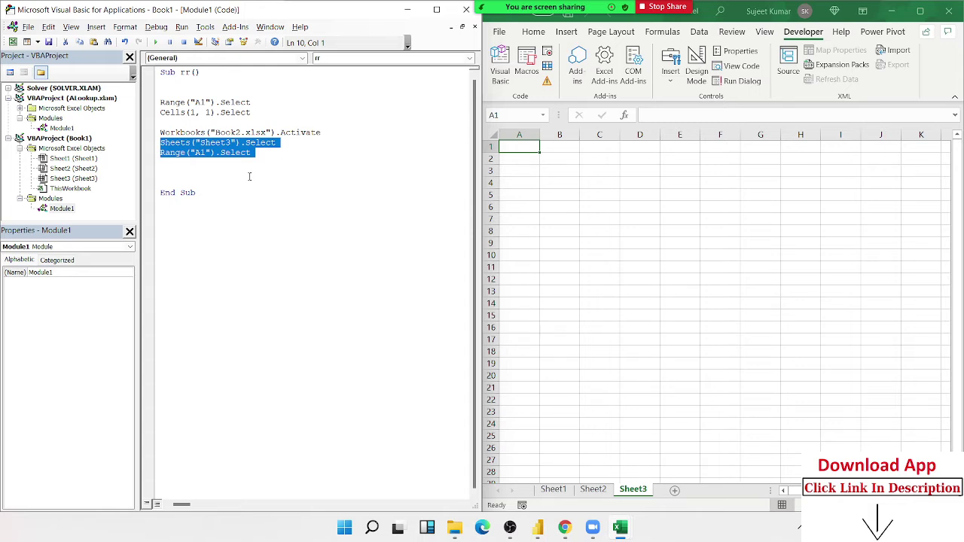
{"action": "key", "text": "Up"}
{"action": "key", "text": "Up"}
{"action": "key", "text": "Up"}
{"action": "key", "text": "shift+Down"}
{"action": "key", "text": "shift+Down"}
{"action": "key", "text": "shift+Down"}
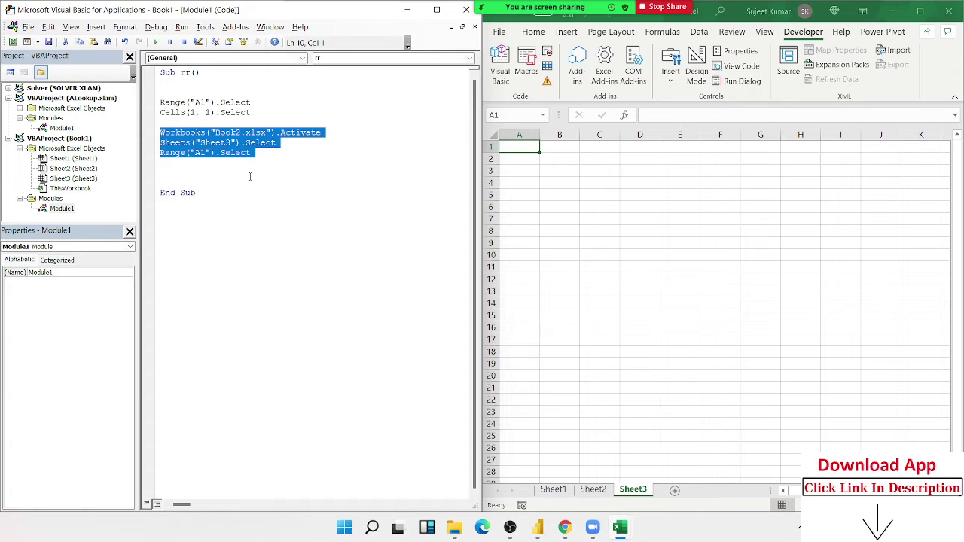
- Select A1:H17 on Sheet3, then add a Range("A1:Ah17").Select line to the macro
{"action": "left_click", "coordinate": [250, 176]}
{"action": "key", "text": "Return"}
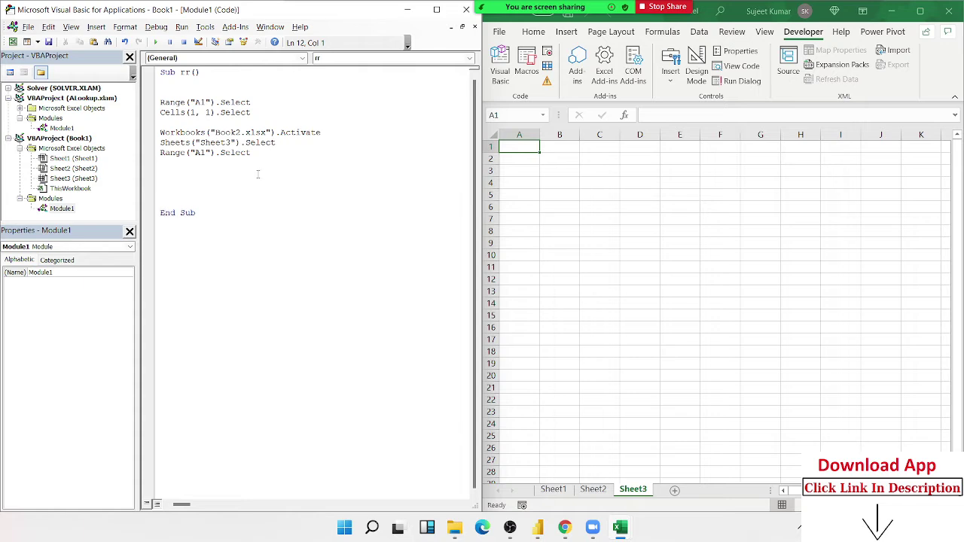
{"action": "left_click_drag", "start_coordinate": [534, 146], "coordinate": [781, 331]}
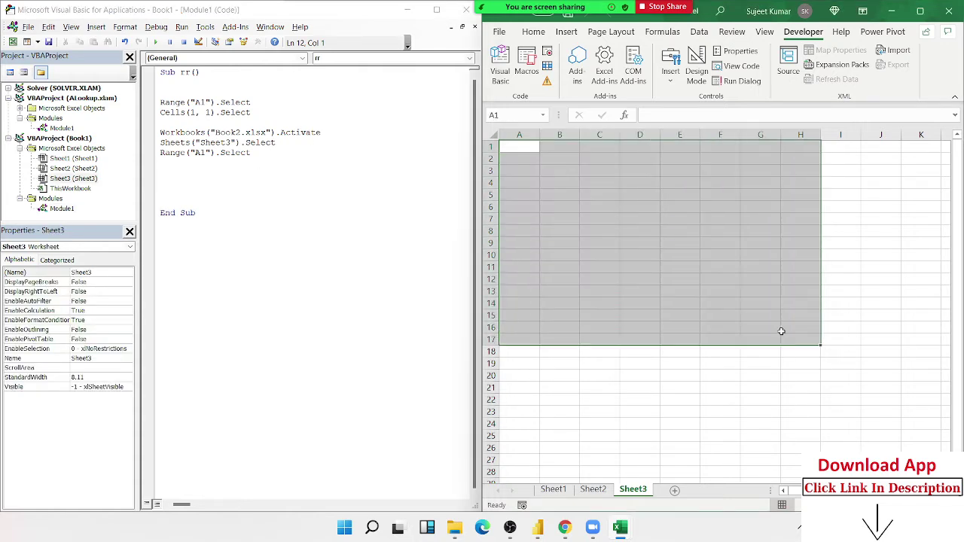
{"action": "left_click", "coordinate": [172, 179]}
{"action": "key", "text": "Up"}
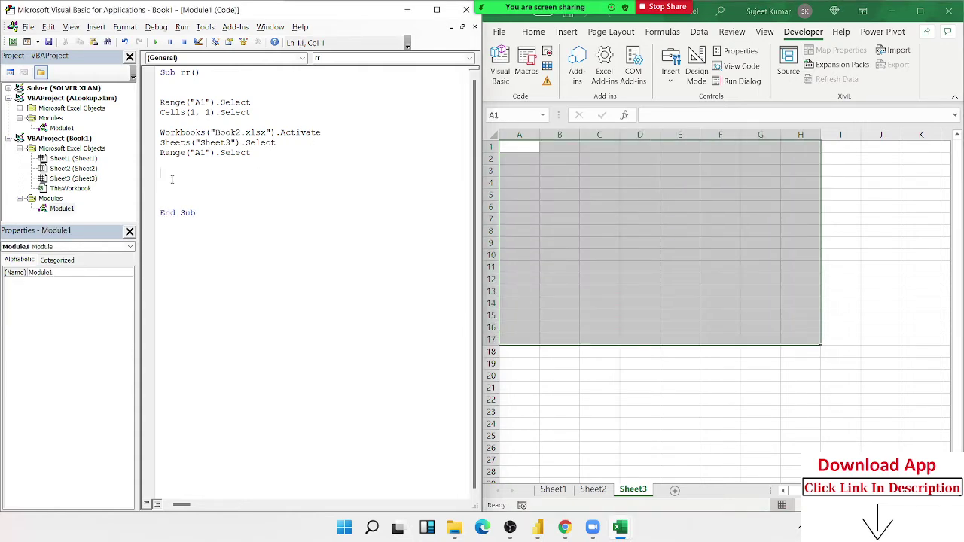
{"action": "type", "text": "range"}
{"action": "type", "text": "(\"A"}
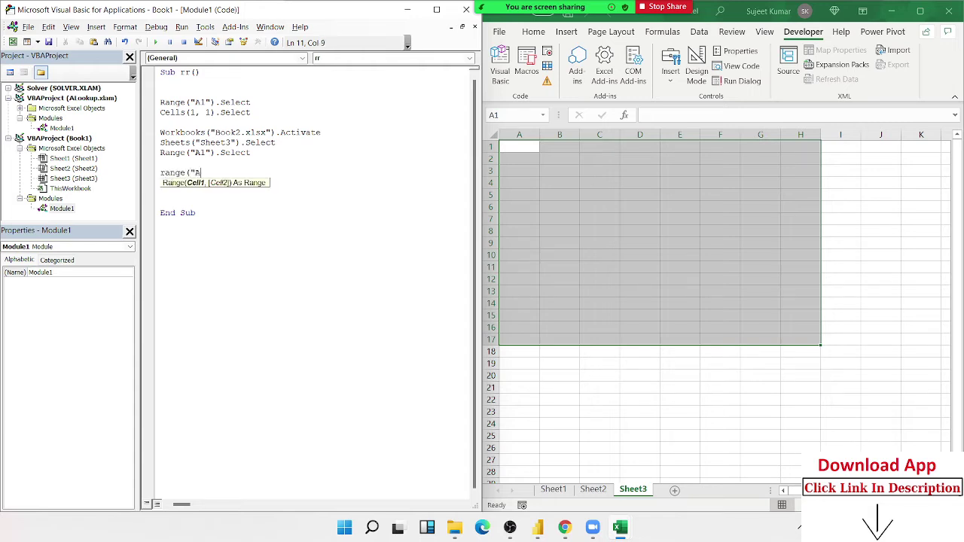
{"action": "type", "text": "1:A"}
{"action": "type", "text": "h"}
{"action": "type", "text": "17"}
{"action": "type", "text": "\").sel"}
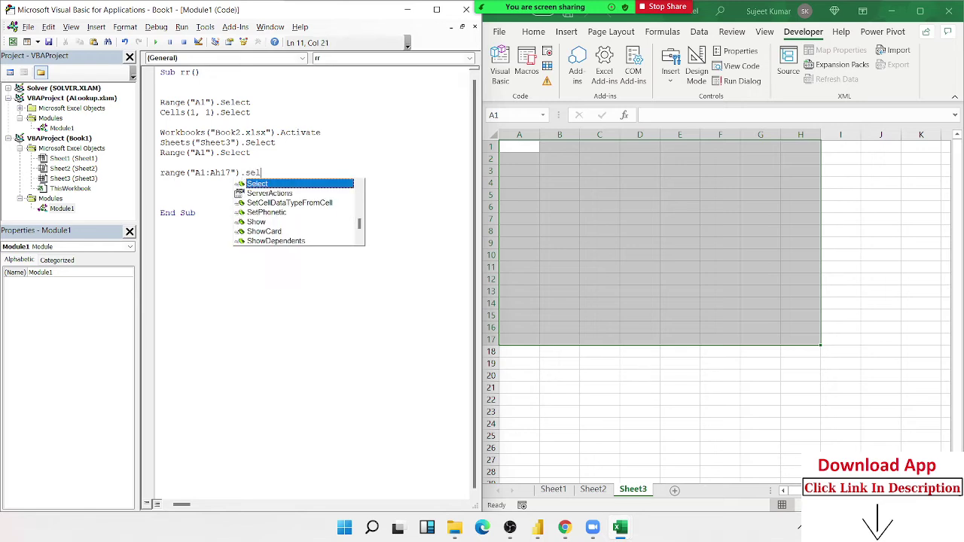
{"action": "key", "text": "Tab"}
{"action": "key", "text": "Return"}
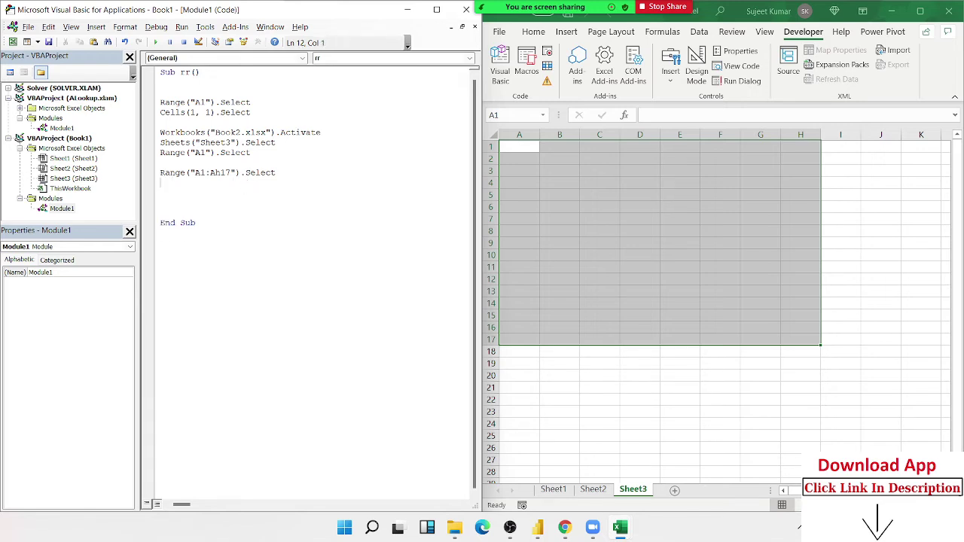
- Add Range("A1", "H17").Select and correct the first reference to A1:h17
{"action": "type", "text": "ran"}
{"action": "type", "text": "ge("}
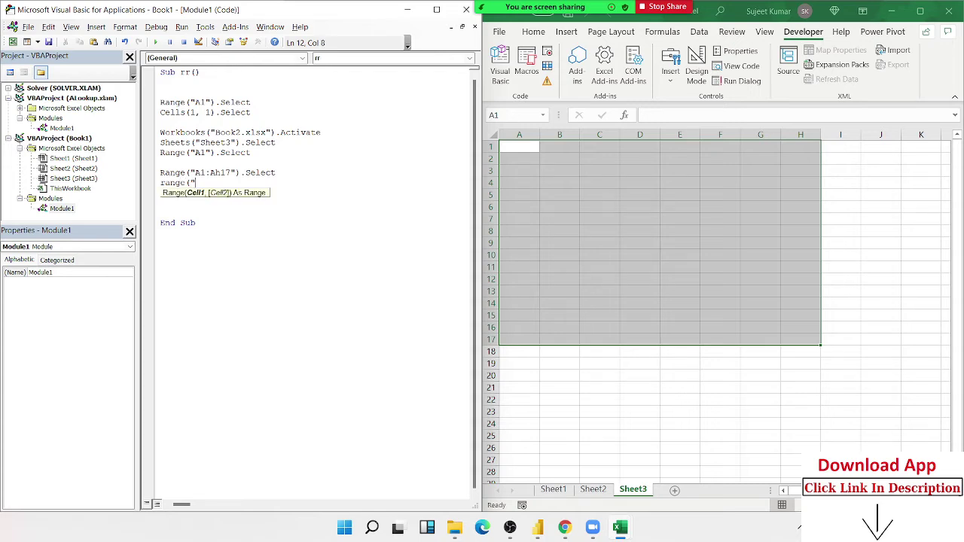
{"action": "type", "text": "\"A1\""}
{"action": "type", "text": ",\""}
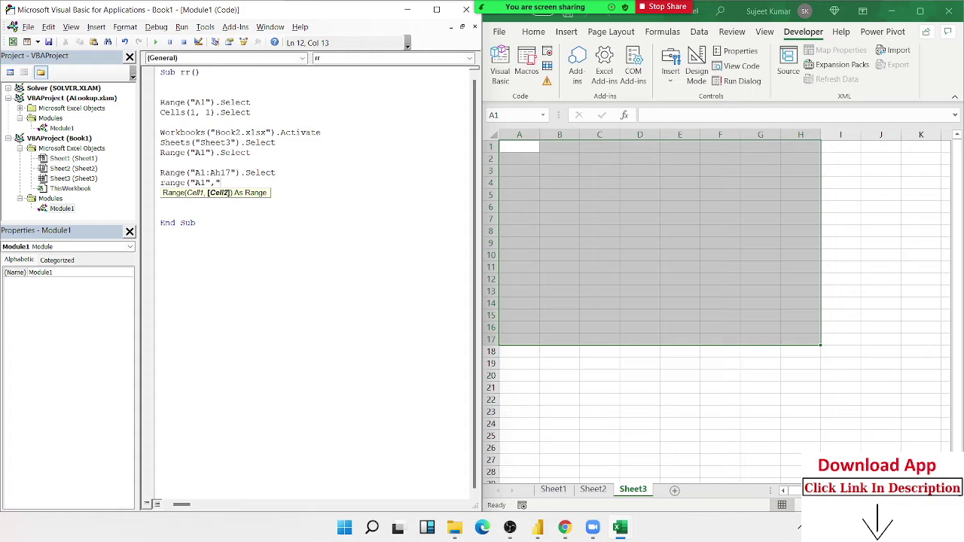
{"action": "type", "text": "H17\""}
{"action": "type", "text": ")."}
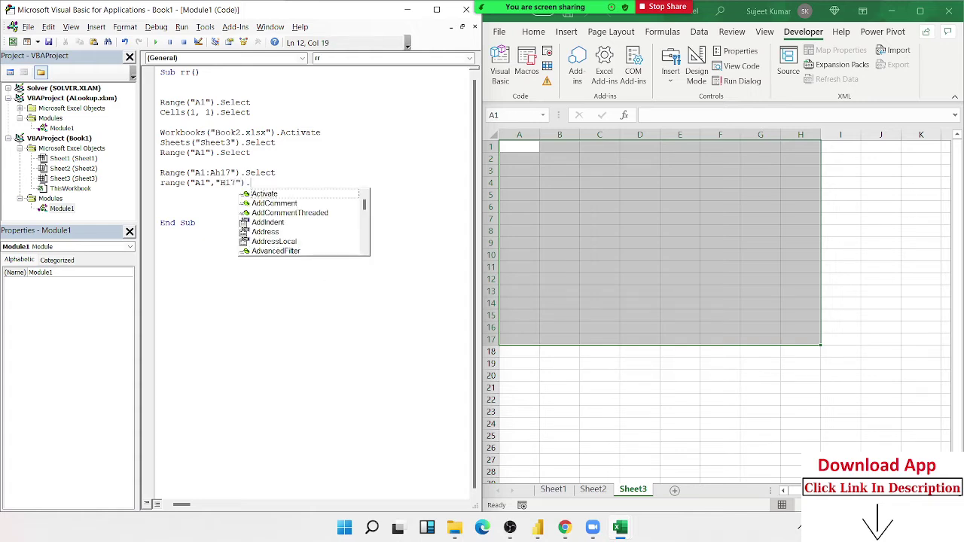
{"action": "type", "text": "Select"}
{"action": "left_click", "coordinate": [219, 172]}
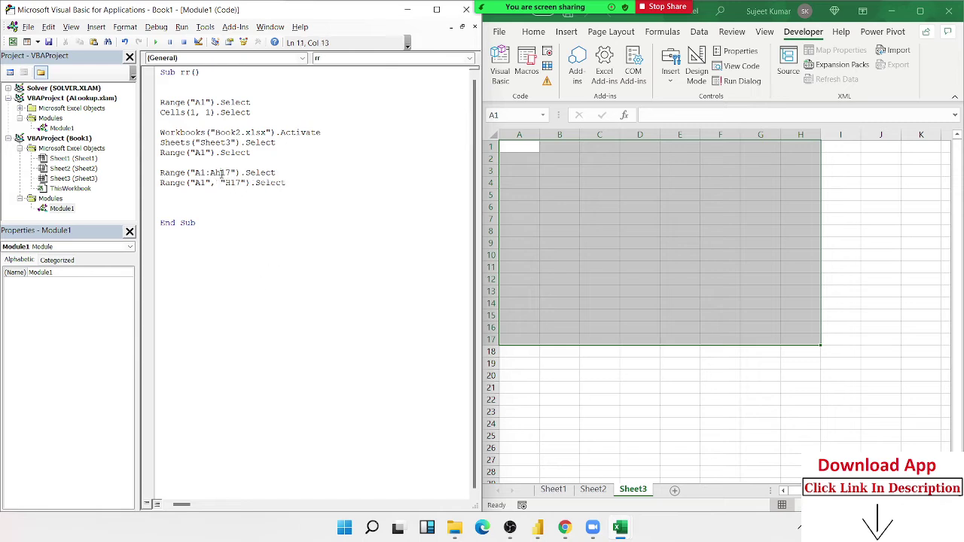
{"action": "key", "text": "BackSpace"}
{"action": "key", "text": "BackSpace"}
{"action": "type", "text": "h"}
{"action": "key", "text": "Down"}
- Add a Range("A1").CurrentRegion.Select line on a new line below the A1:H17 lines
{"action": "key", "text": "Return"}
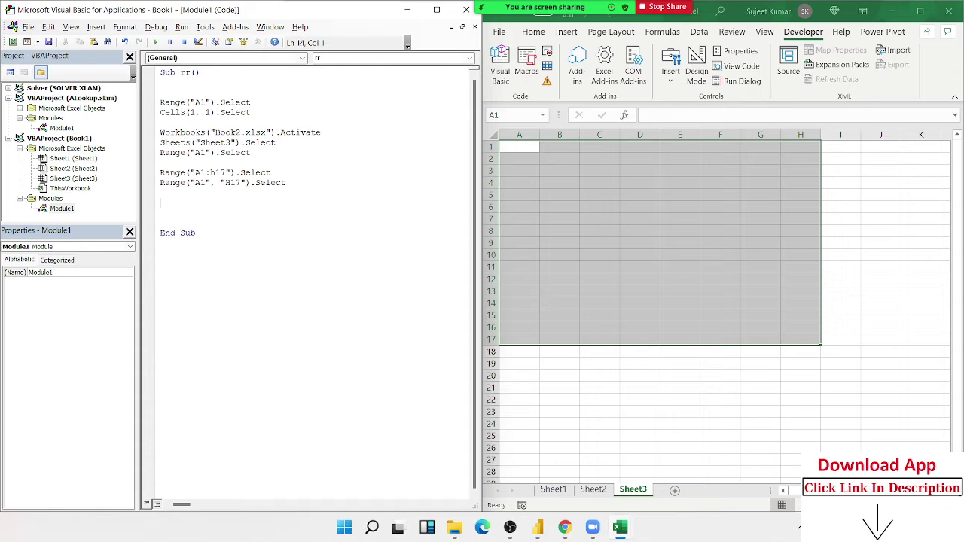
{"action": "type", "text": "range"}
{"action": "type", "text": "("}
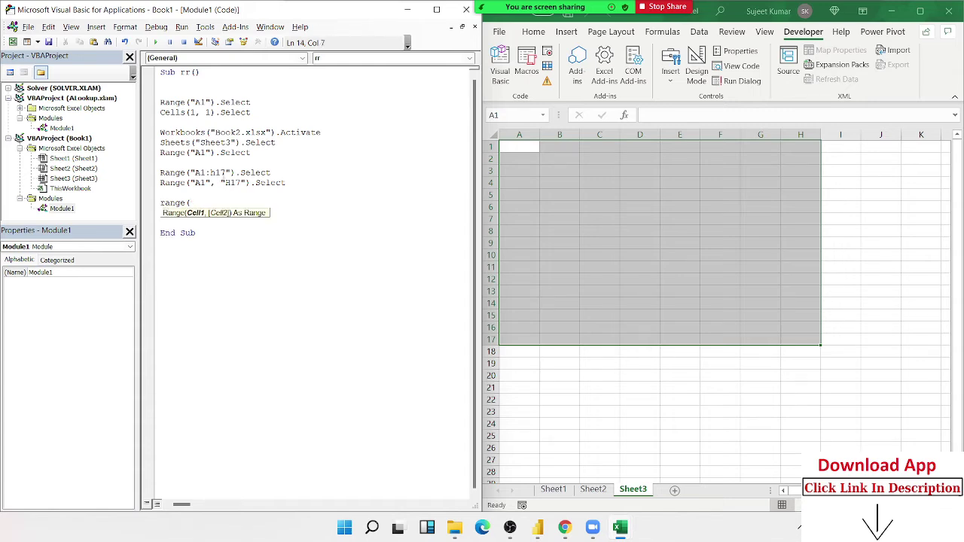
{"action": "type", "text": "\"A1\")"}
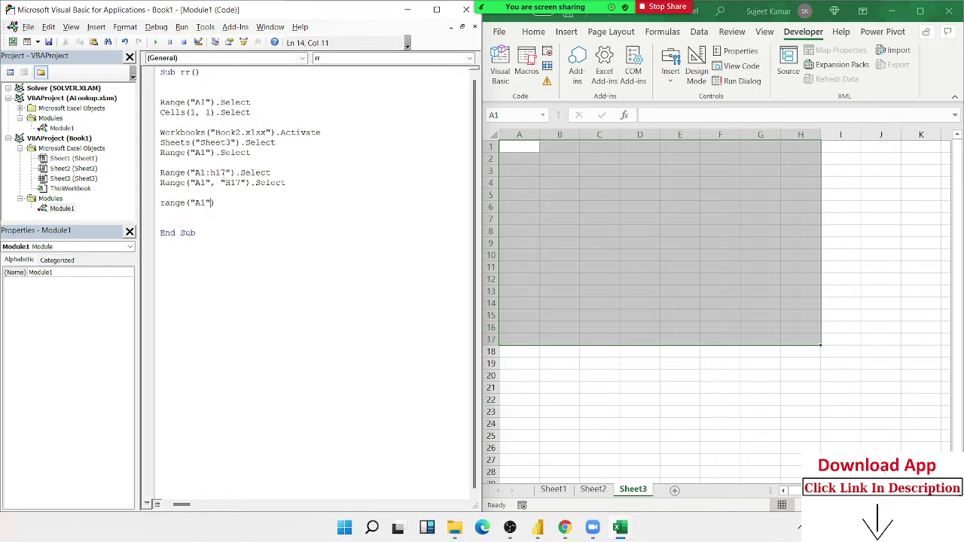
{"action": "type", "text": ".cu"}
{"action": "key", "text": "Down"}
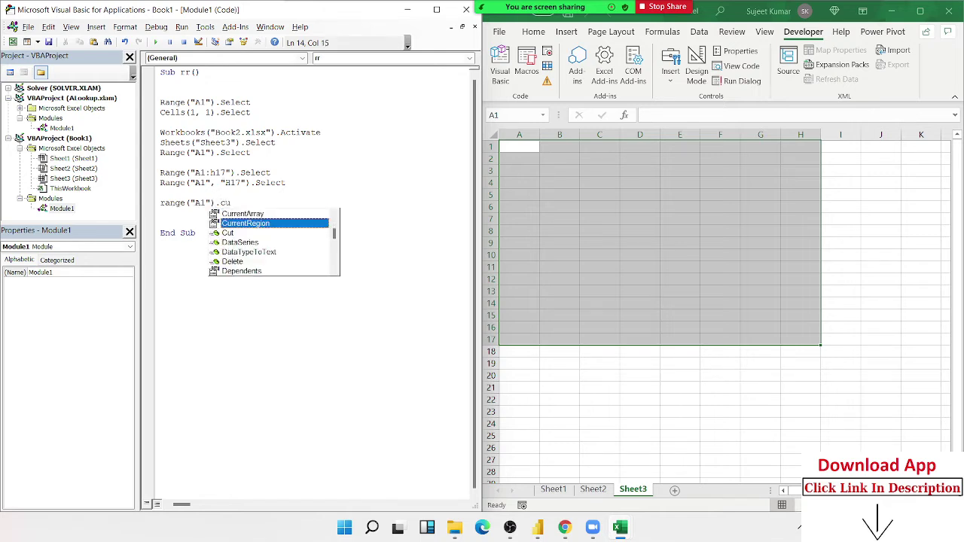
{"action": "key", "text": "Tab"}
{"action": "type", "text": ".se"}
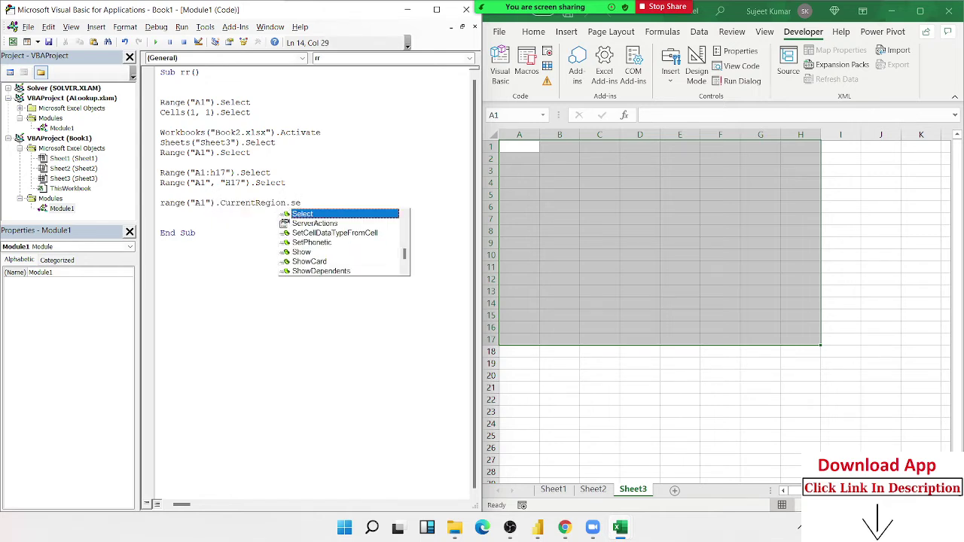
{"action": "key", "text": "Return"}
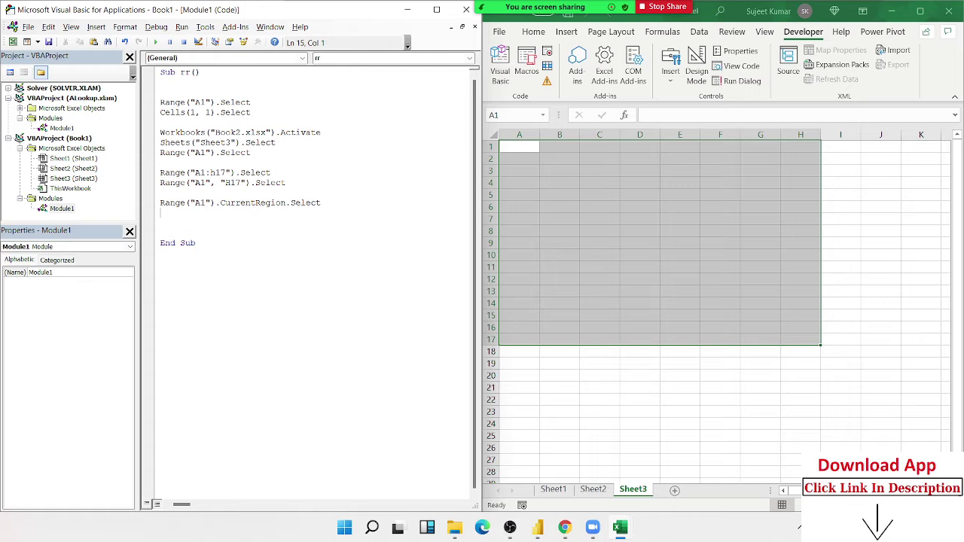
- Add the line Range("A1").Value = "Name" to the macro
{"action": "key", "text": "Return"}
{"action": "key", "text": "Return"}
{"action": "left_click", "coordinate": [535, 146]}
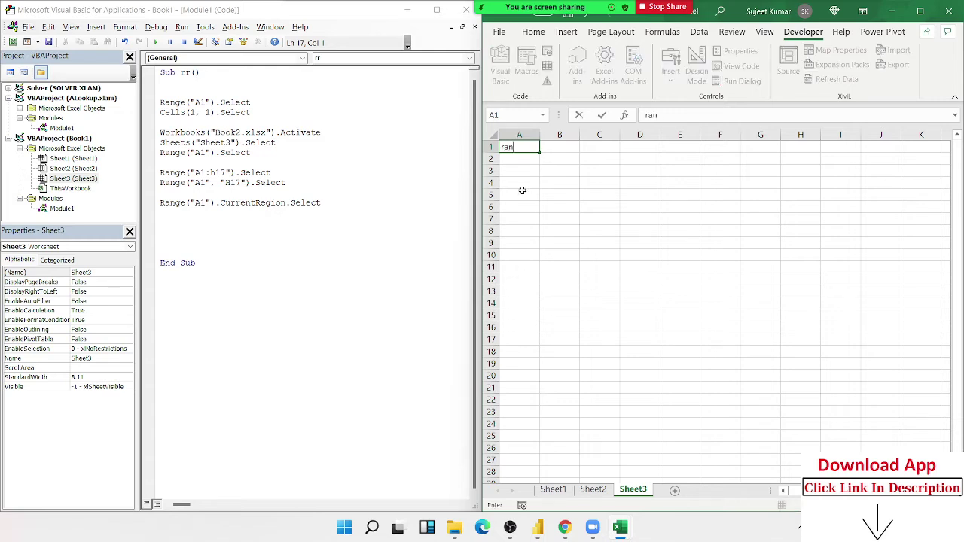
{"action": "type", "text": "range"}
{"action": "key", "text": "Escape"}
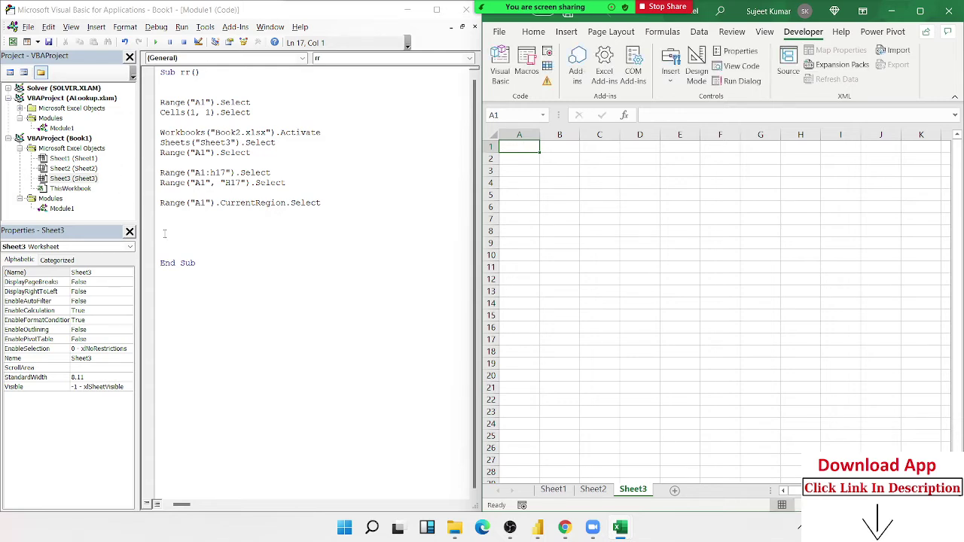
{"action": "left_click", "coordinate": [160, 233]}
{"action": "type", "text": "ran"}
{"action": "type", "text": "ge"}
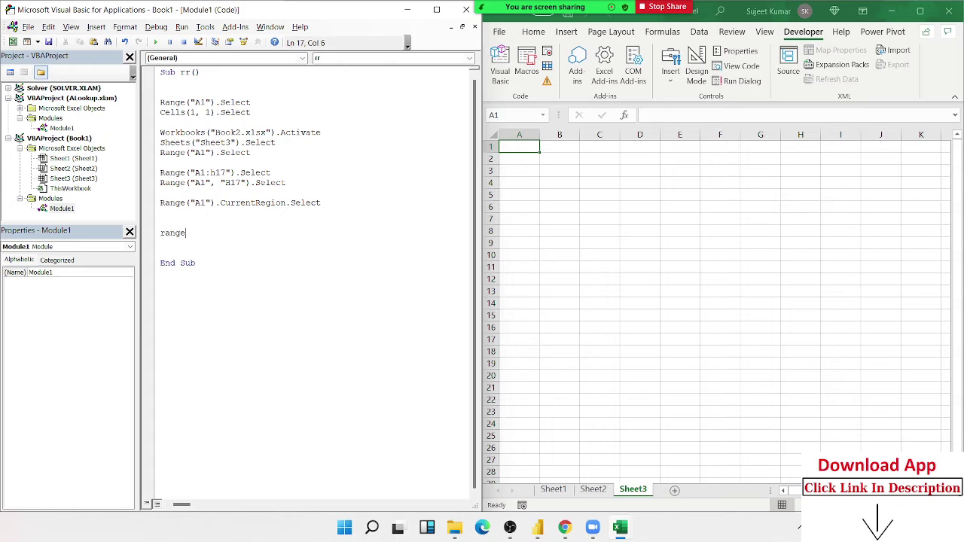
{"action": "type", "text": "(\"A"}
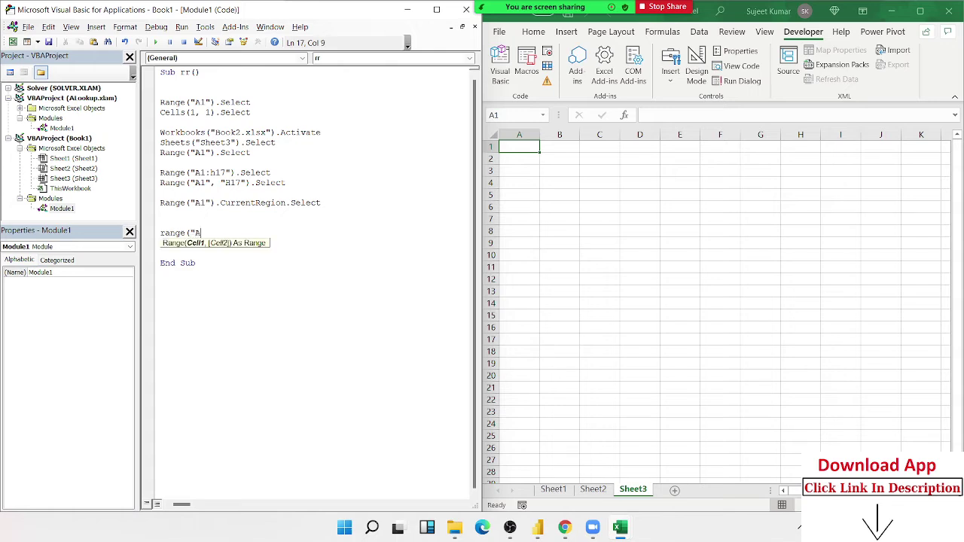
{"action": "type", "text": "1\")."}
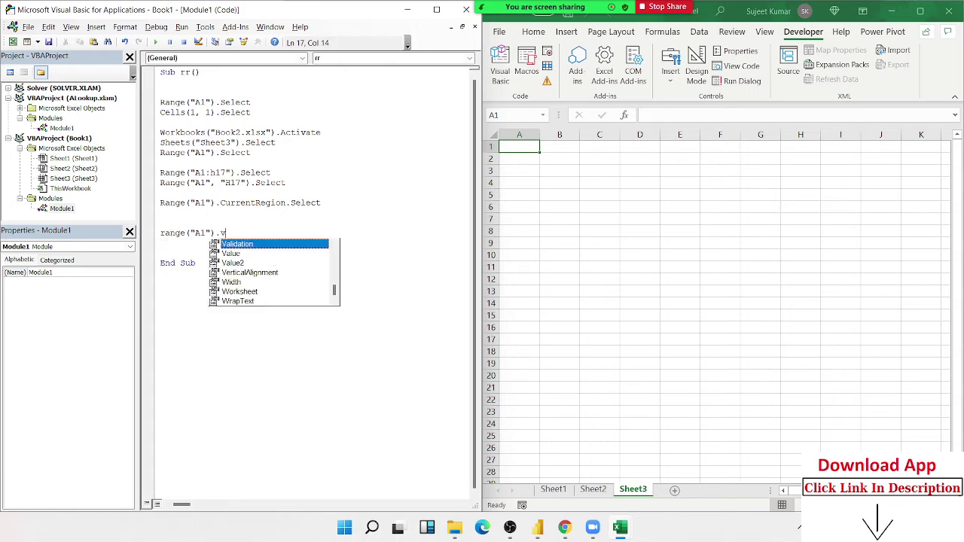
{"action": "type", "text": "Value ="}
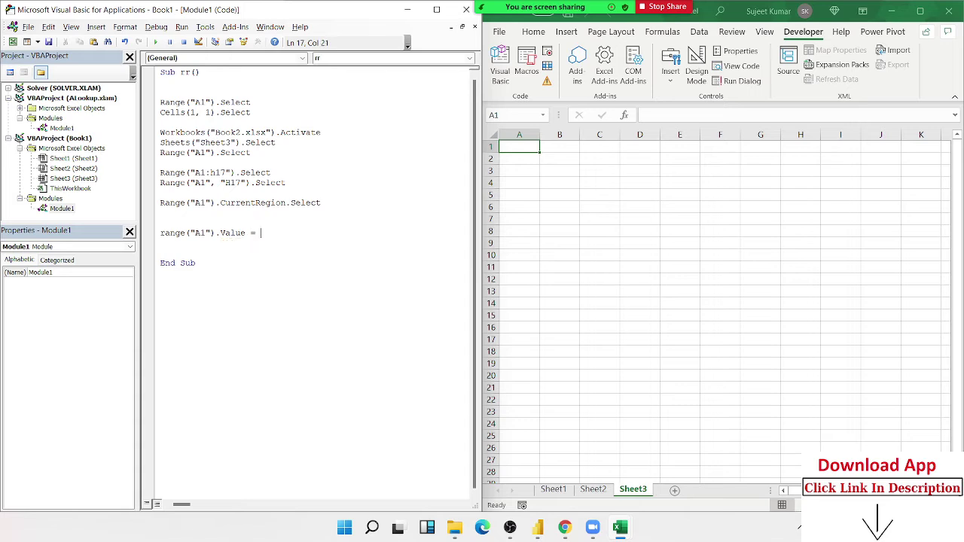
{"action": "type", "text": "\"Te"}
{"action": "key", "text": "BackSpace"}
{"action": "key", "text": "BackSpace"}
{"action": "type", "text": "Name\""}
{"action": "key", "text": "Return"}
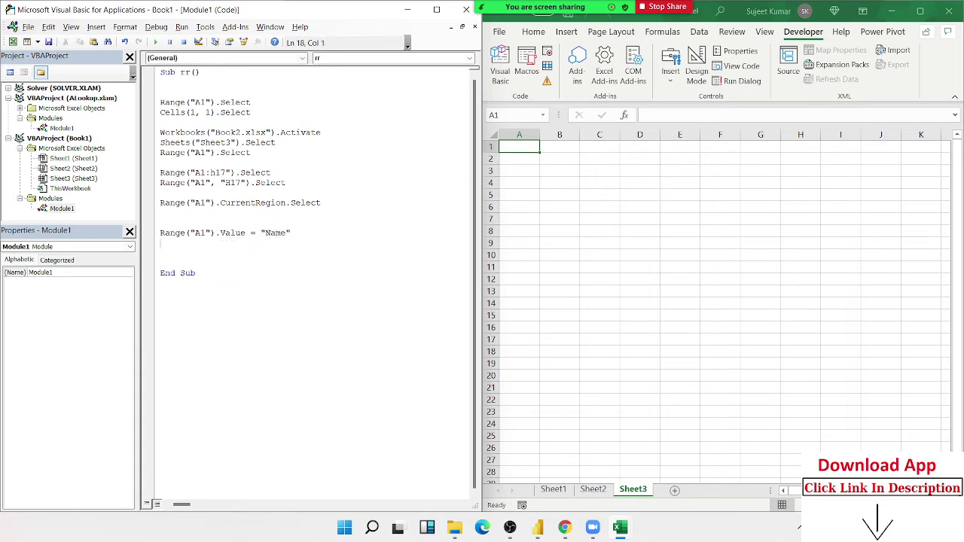
- Add Range("A1") = "Name" below it, reusing the copied Range("A1") text
{"action": "key", "text": "shift+Right"}
{"action": "key", "text": "shift+Right"}
{"action": "key", "text": "shift+Right"}
{"action": "key", "text": "shift+Right"}
{"action": "key", "text": "shift+Right"}
{"action": "key", "text": "shift+Right"}
{"action": "key", "text": "shift+Right"}
{"action": "key", "text": "shift+Right"}
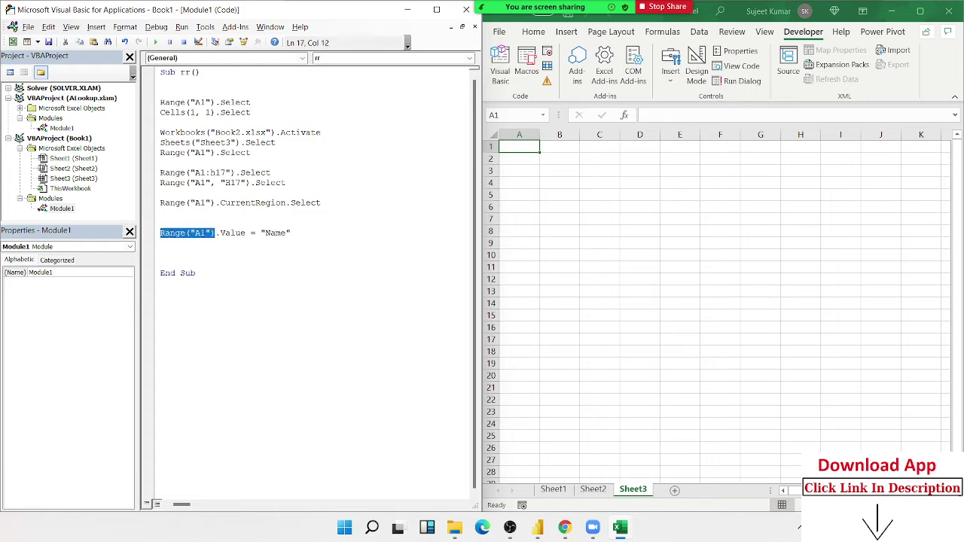
{"action": "key", "text": "ctrl+c"}
{"action": "key", "text": "Down"}
{"action": "key", "text": "ctrl+v"}
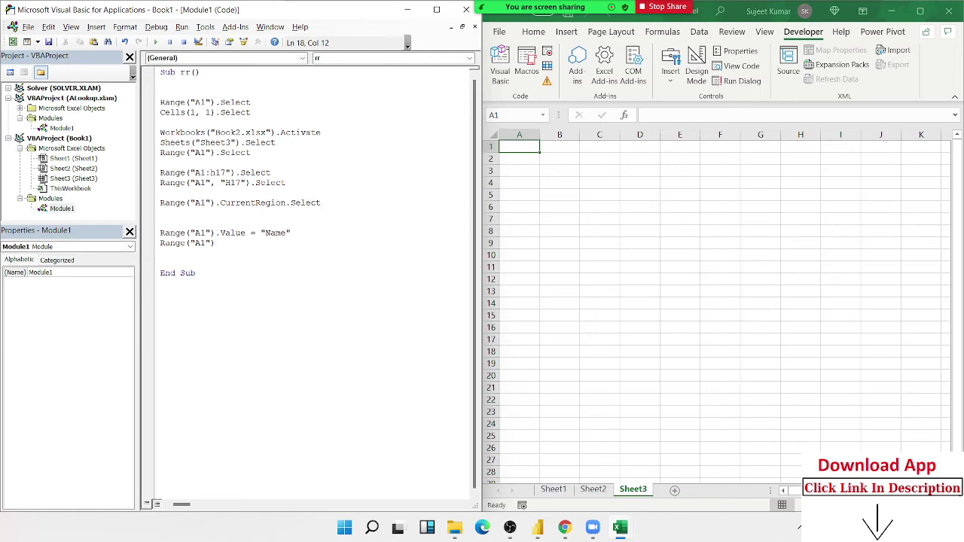
{"action": "type", "text": "=\"Name"}
{"action": "type", "text": "\""}
{"action": "key", "text": "Delete"}
{"action": "type", "text": "\""}
{"action": "key", "text": "Return"}
- Add Range("A1").Formula = "Roll" followed by blank lines before End Sub
{"action": "type", "text": "Range(\"A1\").for"}
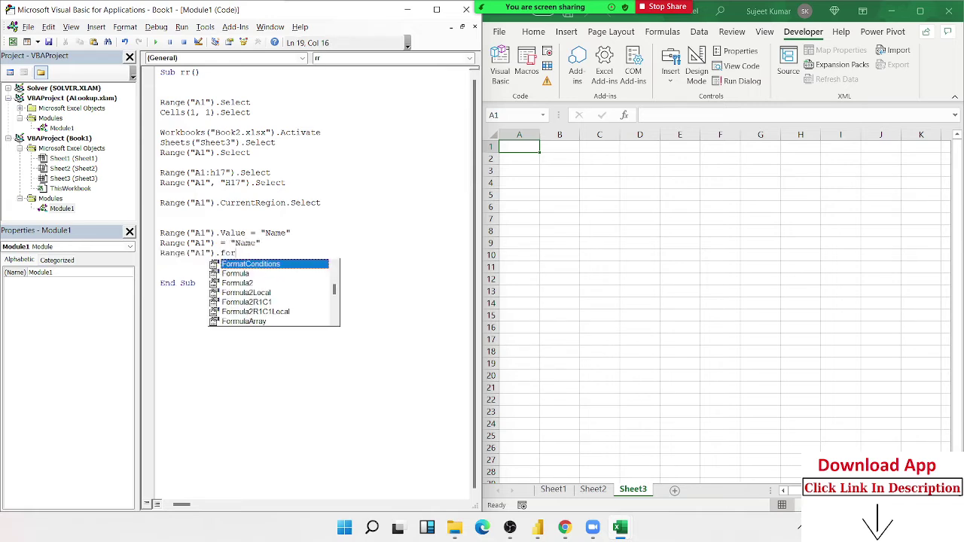
{"action": "key", "text": "Down"}
{"action": "key", "text": "Tab"}
{"action": "type", "text": "= "}
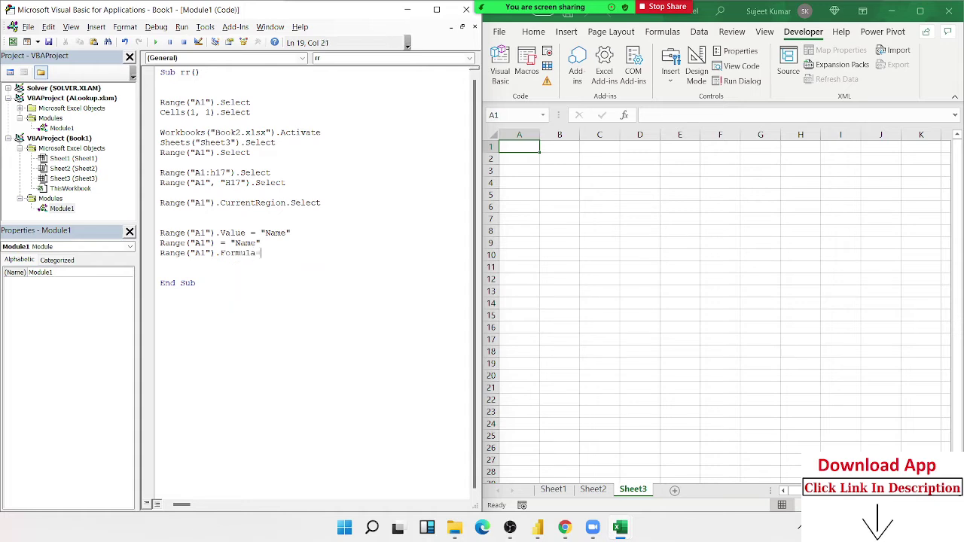
{"action": "type", "text": "\"Rol"}
{"action": "type", "text": "l"}
{"action": "type", "text": "\""}
{"action": "key", "text": "Return"}
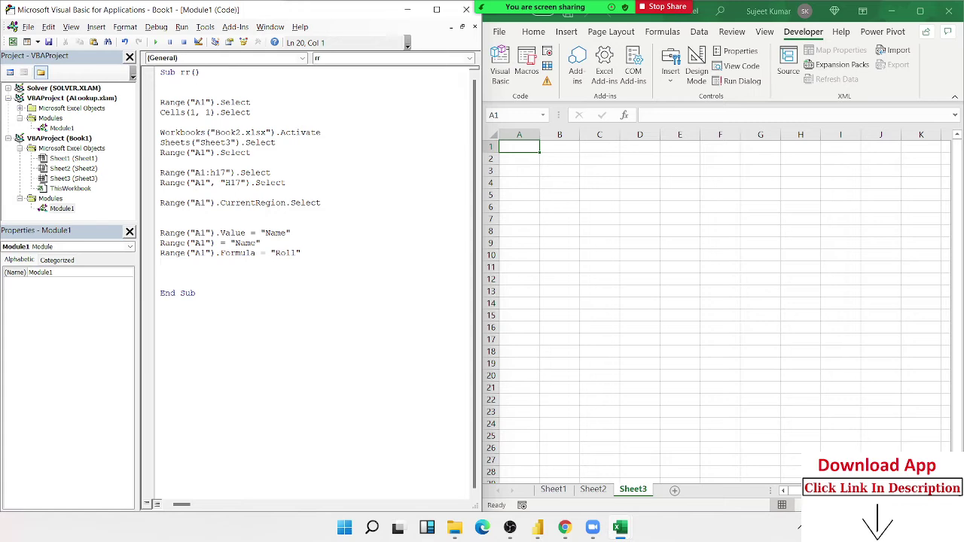
{"action": "key", "text": "Return"}
- Enter 20 in Sheet3 cell D1, then return to A1
{"action": "left_click", "coordinate": [641, 145]}
{"action": "type", "text": "20"}
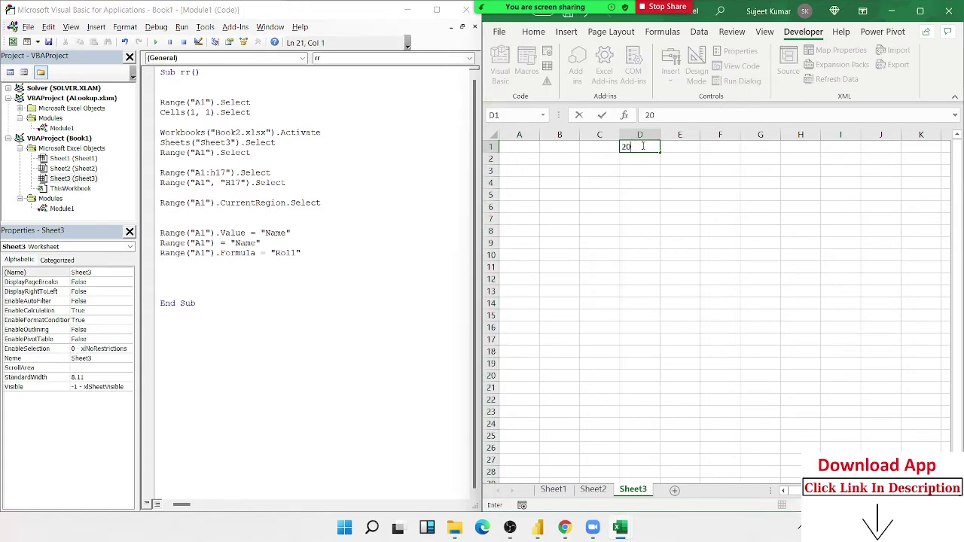
{"action": "key", "text": "Return"}
{"action": "key", "text": "Up"}
{"action": "key", "text": "ctrl+Home"}
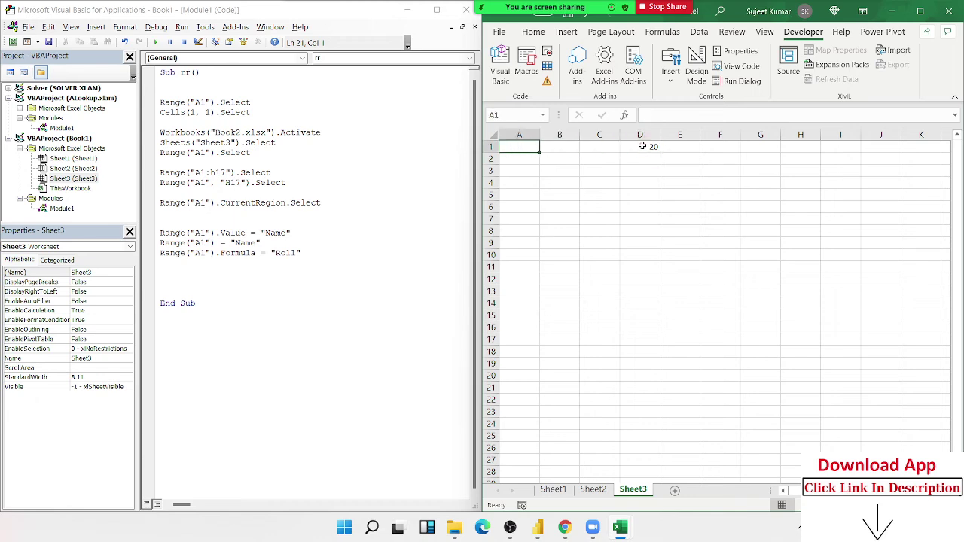
- Add the line Range("A1").Value = Range("D1").Value just before End Sub
{"action": "left_click", "coordinate": [216, 265]}
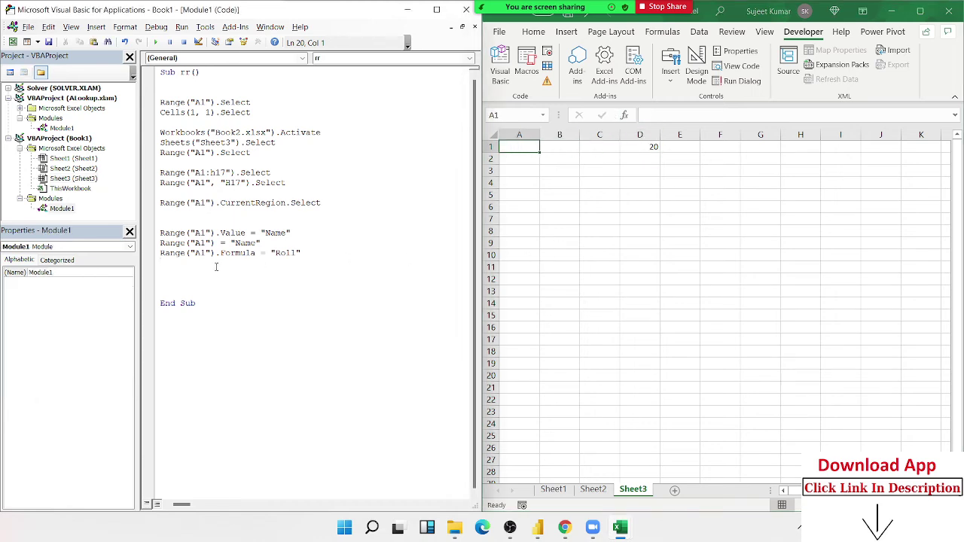
{"action": "key", "text": "Return"}
{"action": "type", "text": "range"}
{"action": "type", "text": "(\"A1"}
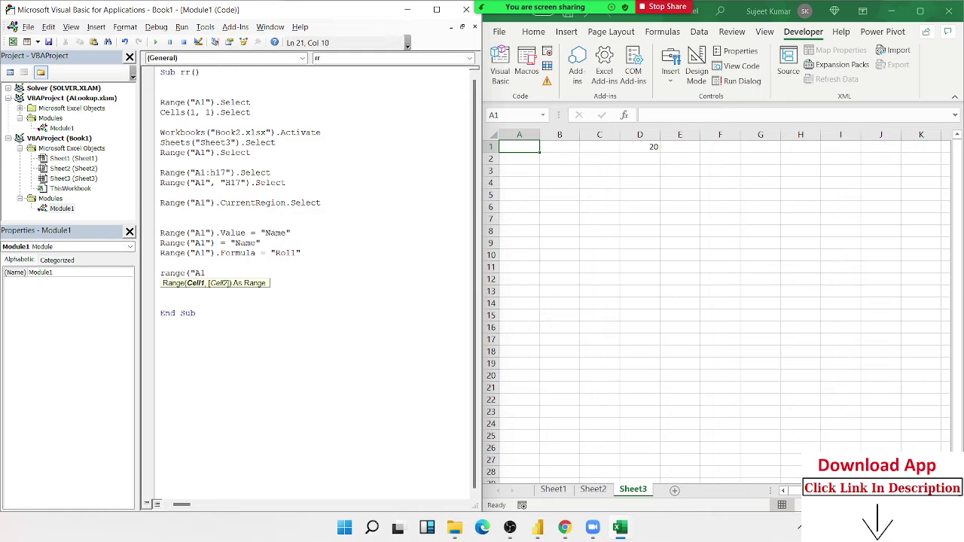
{"action": "type", "text": "\")."}
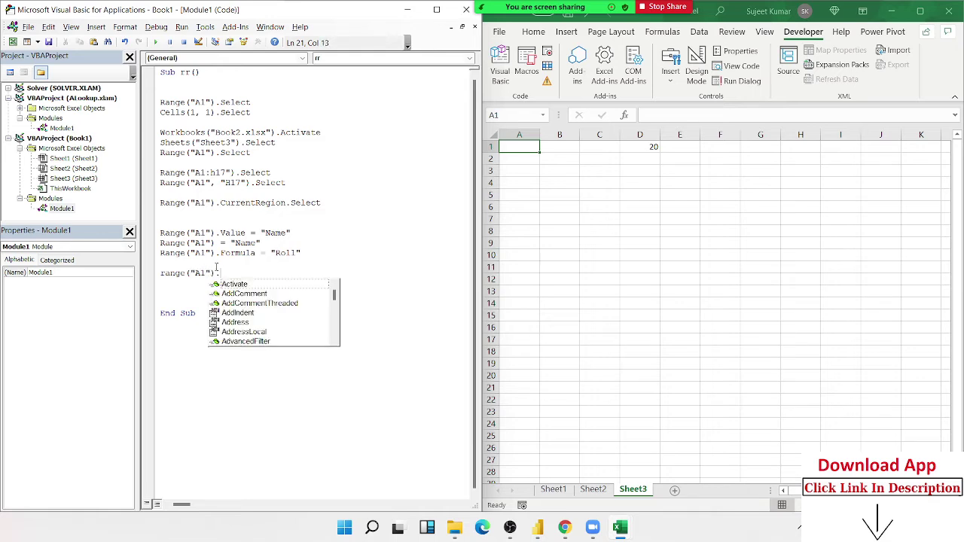
{"action": "type", "text": "val"}
{"action": "key", "text": "Tab"}
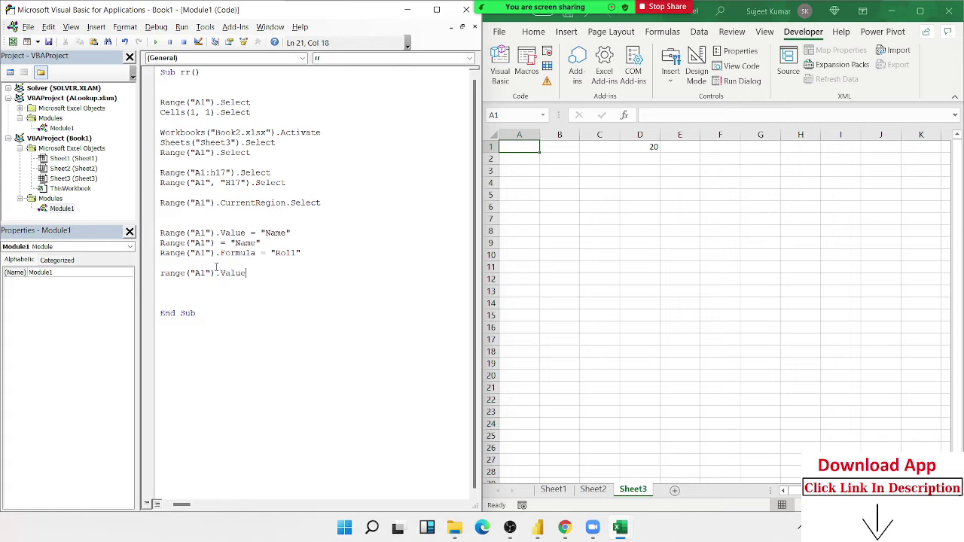
{"action": "type", "text": " = rang"}
{"action": "type", "text": "e(\"D"}
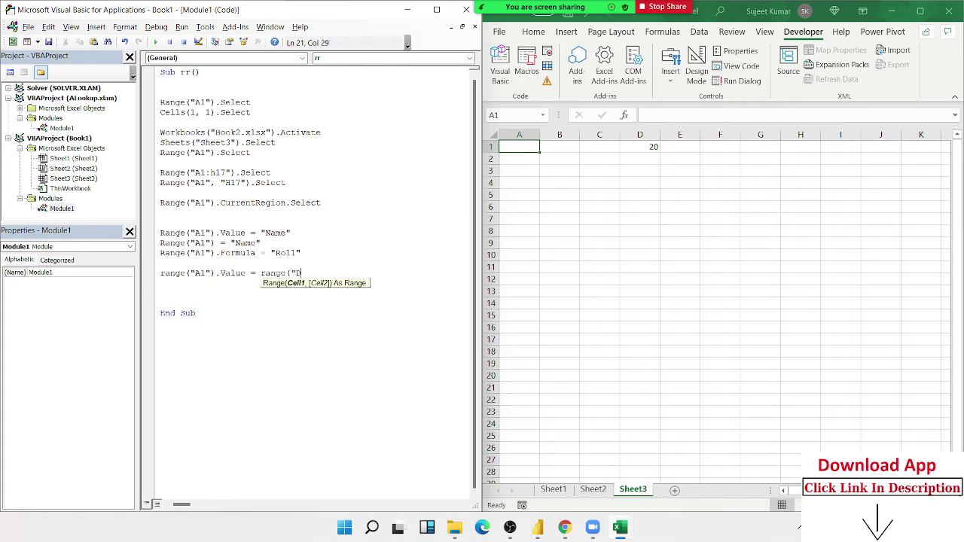
{"action": "type", "text": "1\")."}
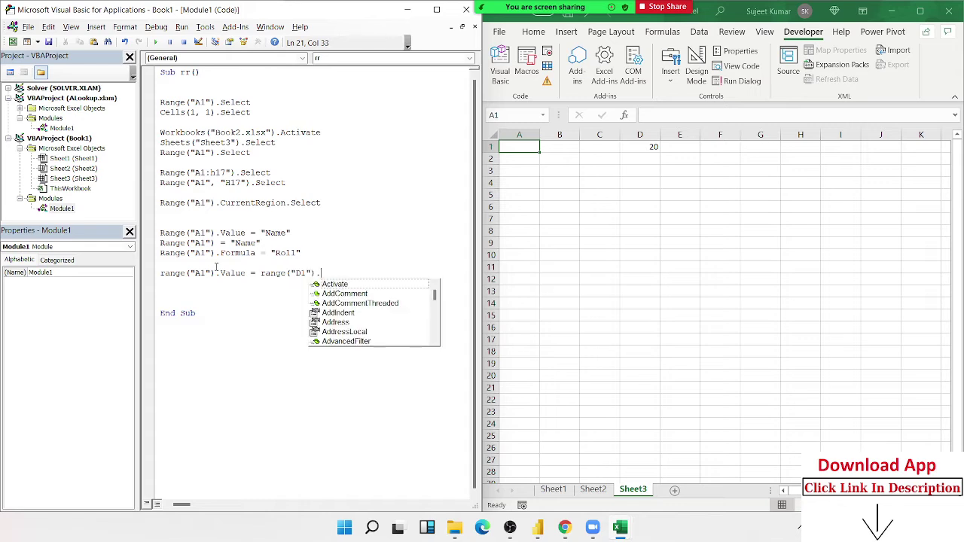
{"action": "type", "text": "Value"}
{"action": "key", "text": "Return"}
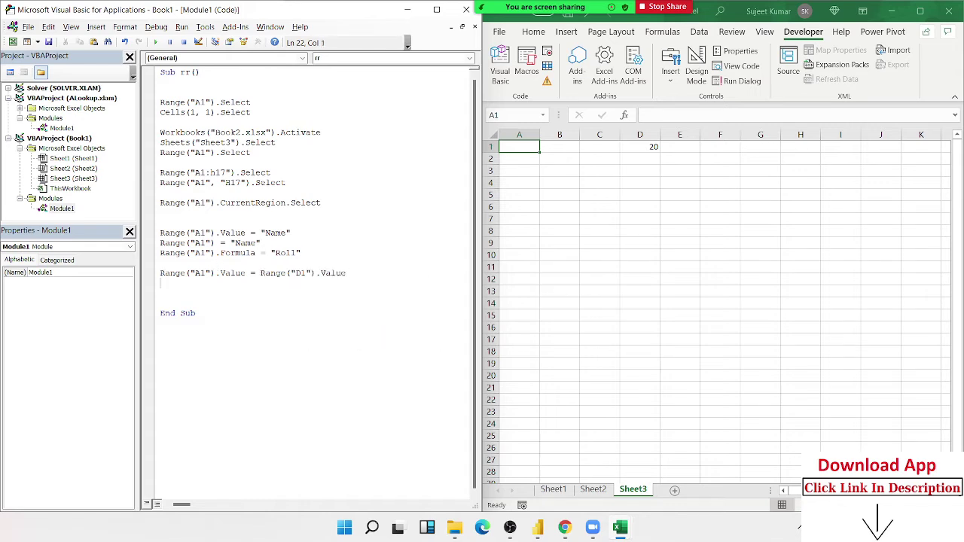
- Make D1 hold the formula =10+20 so it shows 30
{"action": "left_click", "coordinate": [631, 144]}
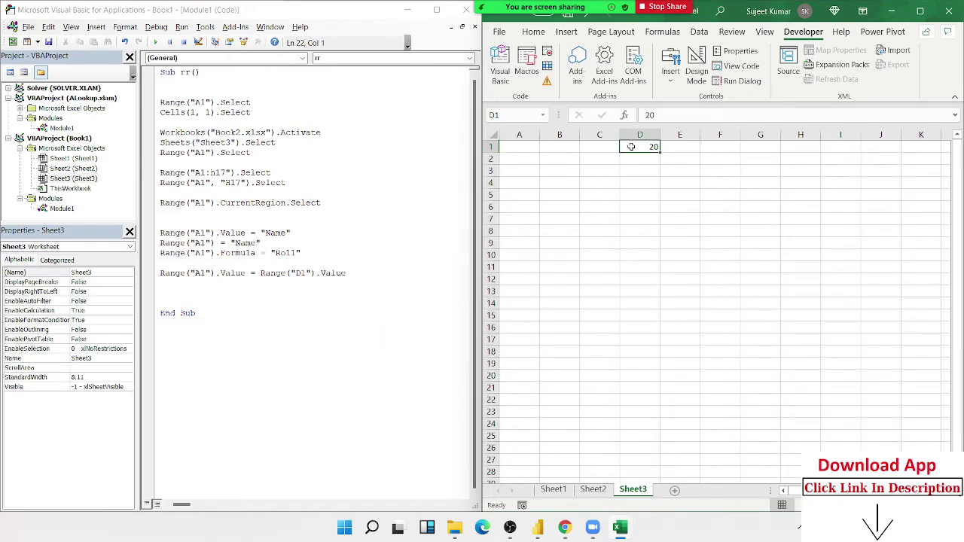
{"action": "double_click", "coordinate": [631, 145]}
{"action": "type", "text": "10+"}
{"action": "key", "text": "Return"}
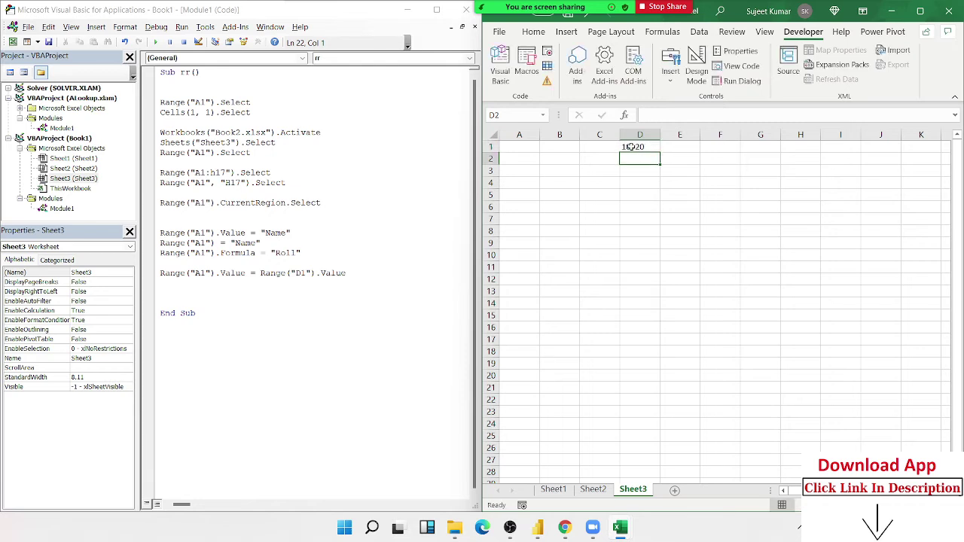
{"action": "left_click", "coordinate": [635, 147]}
{"action": "type", "text": "="}
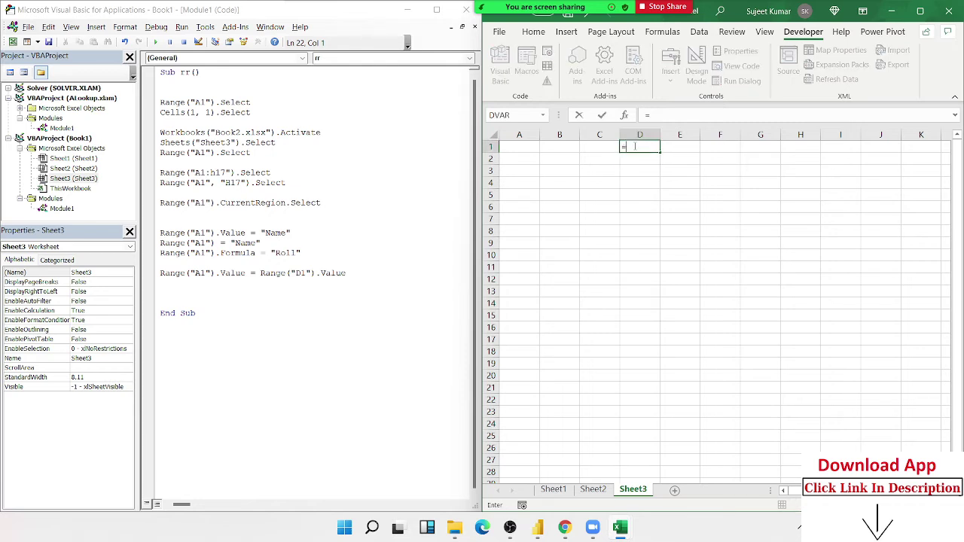
{"action": "type", "text": "10+20"}
{"action": "key", "text": "Return"}
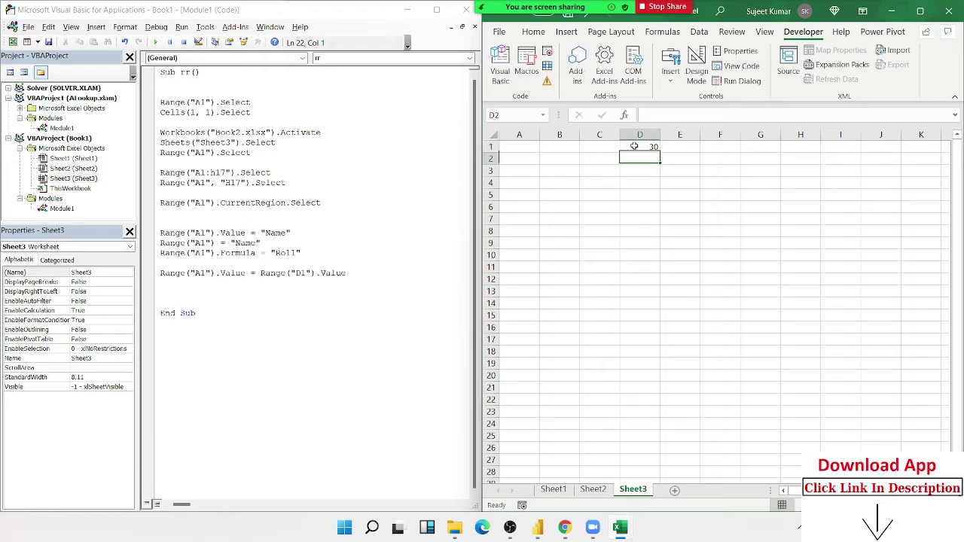
- Enter 30 in cell A1 and reselect it to check
{"action": "left_click", "coordinate": [513, 151]}
{"action": "type", "text": "3"}
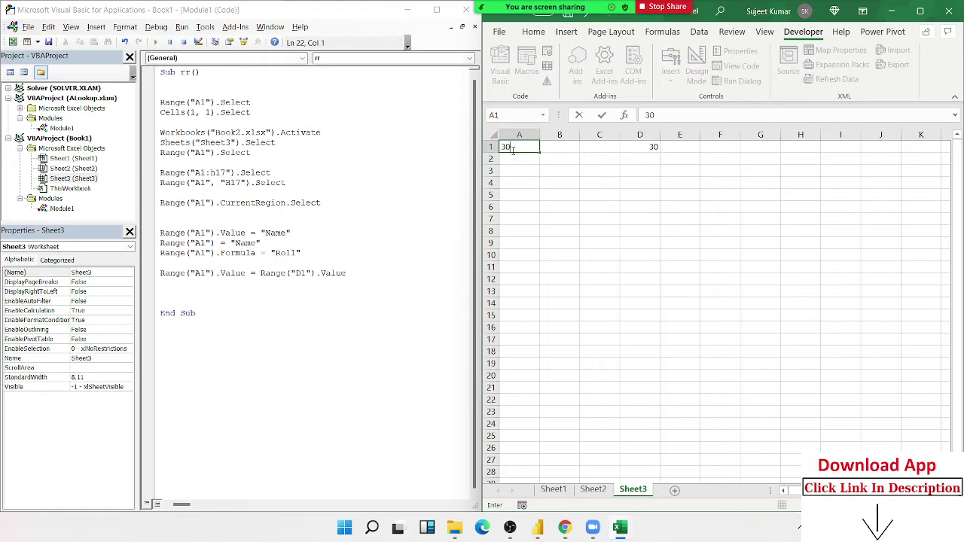
{"action": "type", "text": "0"}
{"action": "key", "text": "Return"}
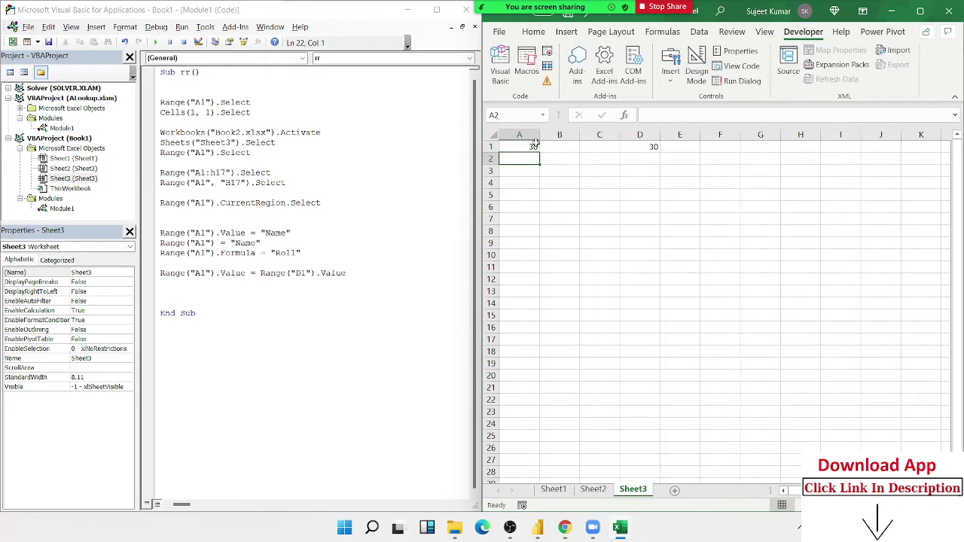
{"action": "left_click", "coordinate": [535, 146]}
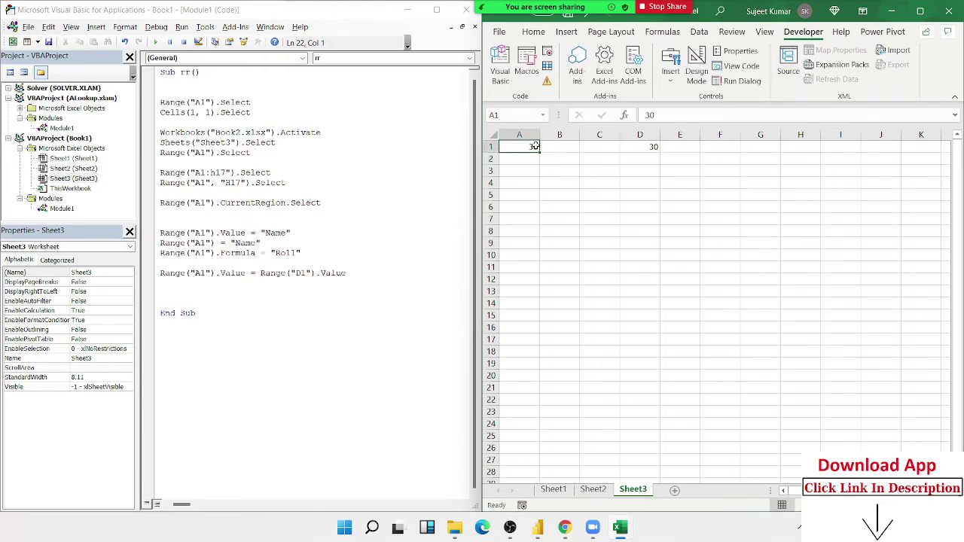
- Change the copy line to read Range("D1").Formula instead of .Value
{"action": "double_click", "coordinate": [341, 273]}
{"action": "key", "text": "BackSpace"}
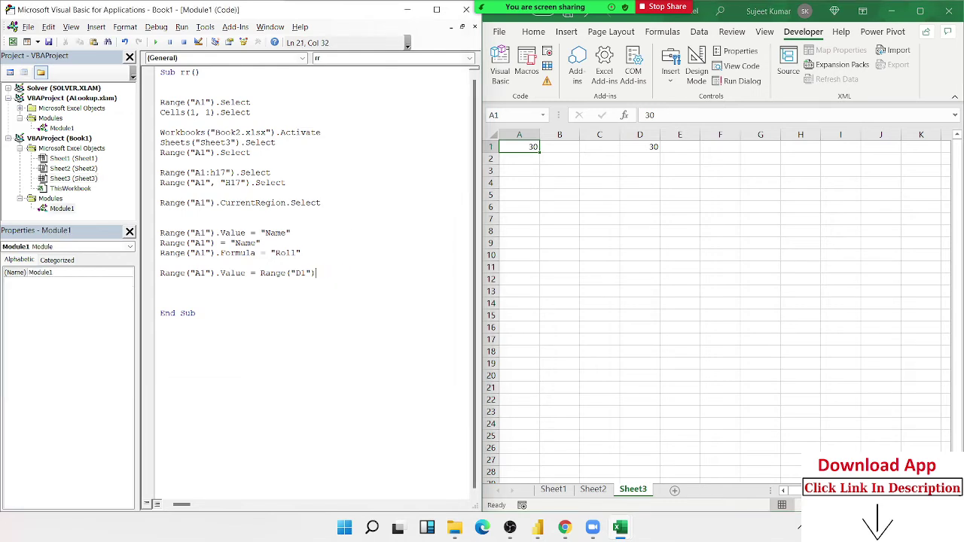
{"action": "type", "text": ".fo"}
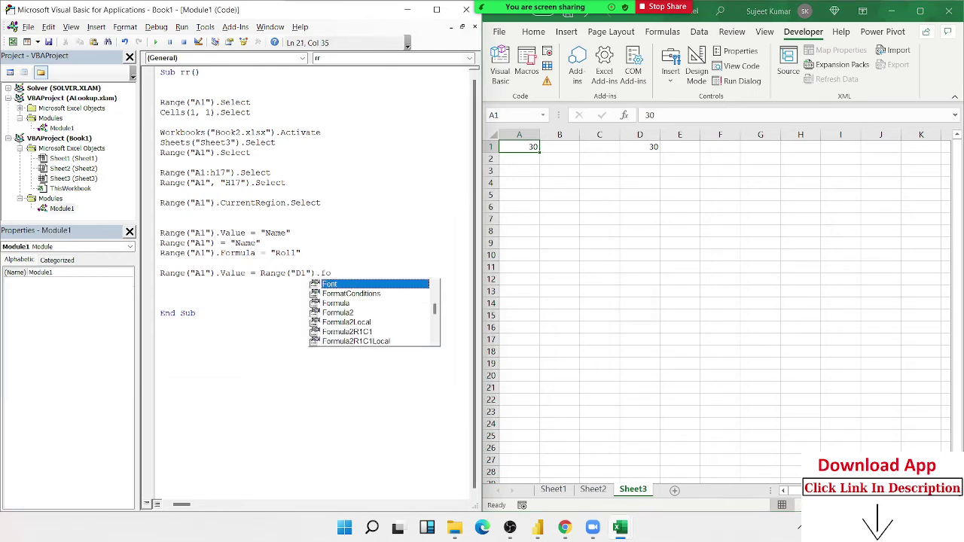
{"action": "type", "text": "rm"}
{"action": "key", "text": "Tab"}
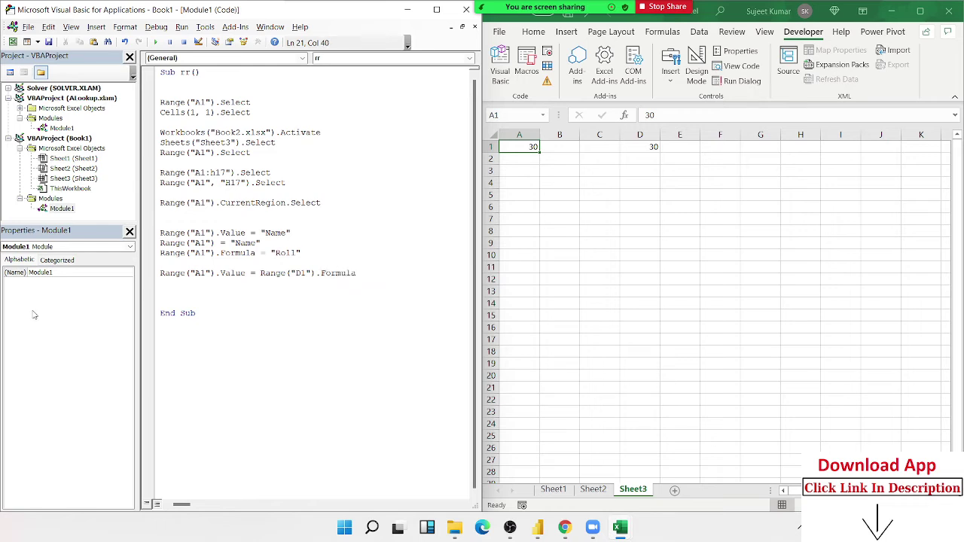
{"action": "key", "text": "Down"}
{"action": "key", "text": "Down"}
{"action": "key", "text": "Down"}
{"action": "type", "text": "="}
{"action": "key", "text": "BackSpace"}
{"action": "key", "text": "BackSpace"}
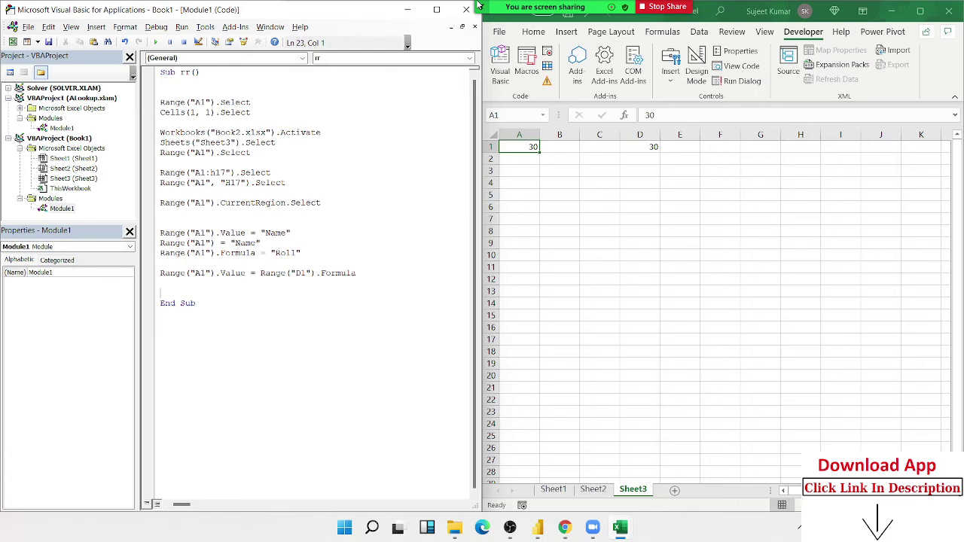
- Enter the formula =20+10 in Sheet3 cell A1
{"action": "mouse_move", "coordinate": [486, 7]}
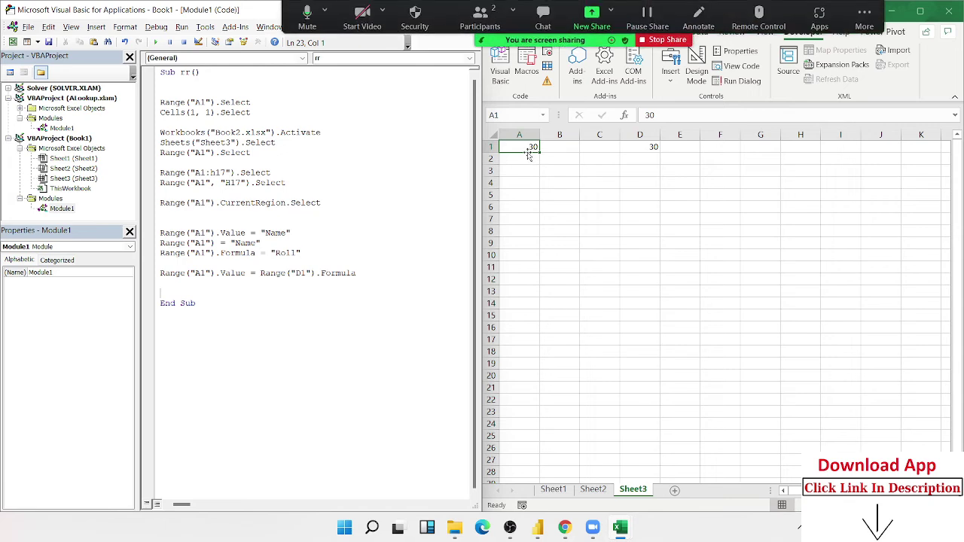
{"action": "type", "text": "="}
{"action": "left_click", "coordinate": [512, 147]}
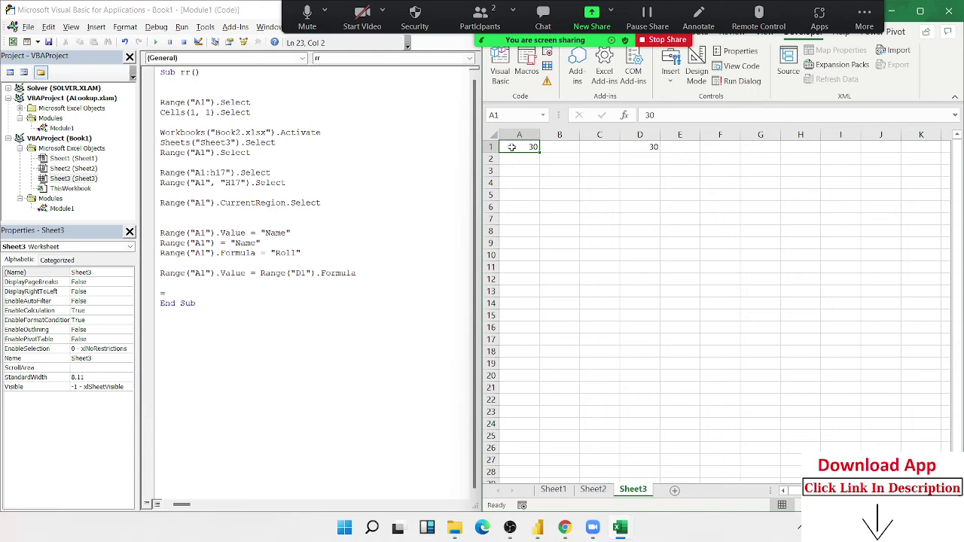
{"action": "type", "text": "=20+10"}
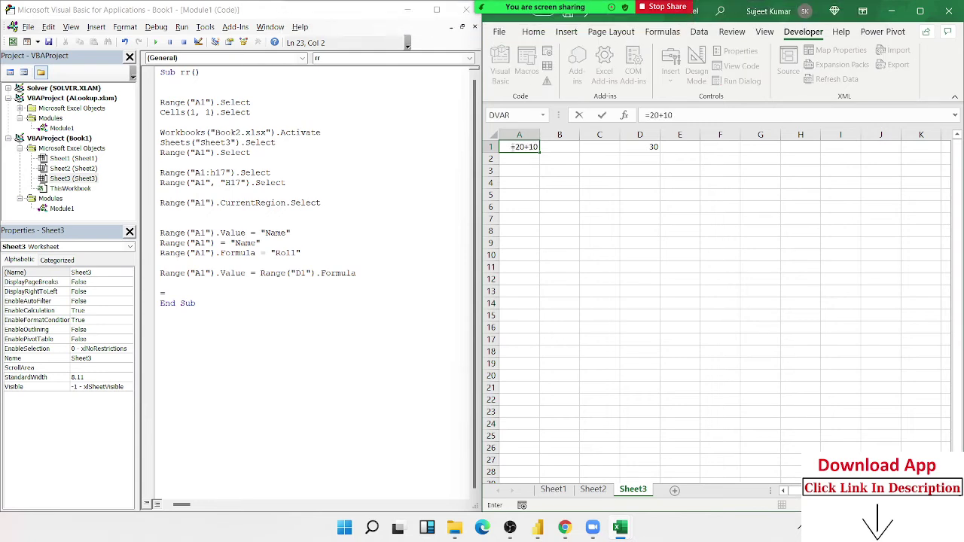
{"action": "key", "text": "ctrl+Return"}
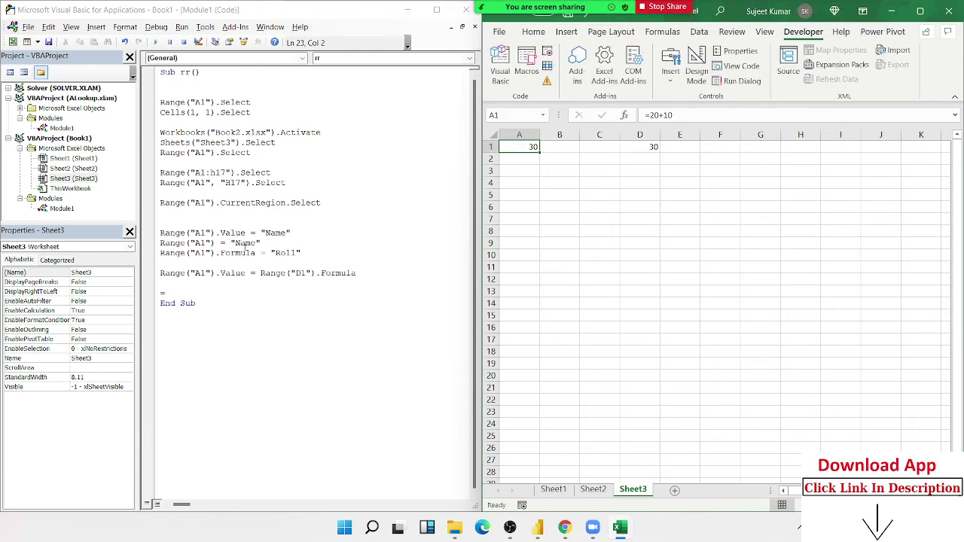
- Remove the stray = line and add blank lines above End Sub
{"action": "left_click", "coordinate": [233, 293]}
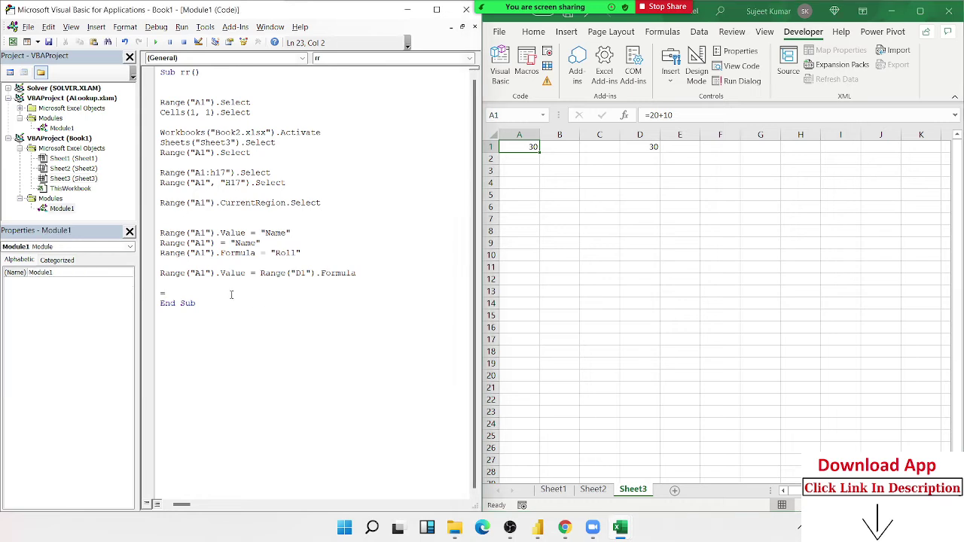
{"action": "key", "text": "BackSpace"}
{"action": "key", "text": "BackSpace"}
{"action": "double_click", "coordinate": [232, 274]}
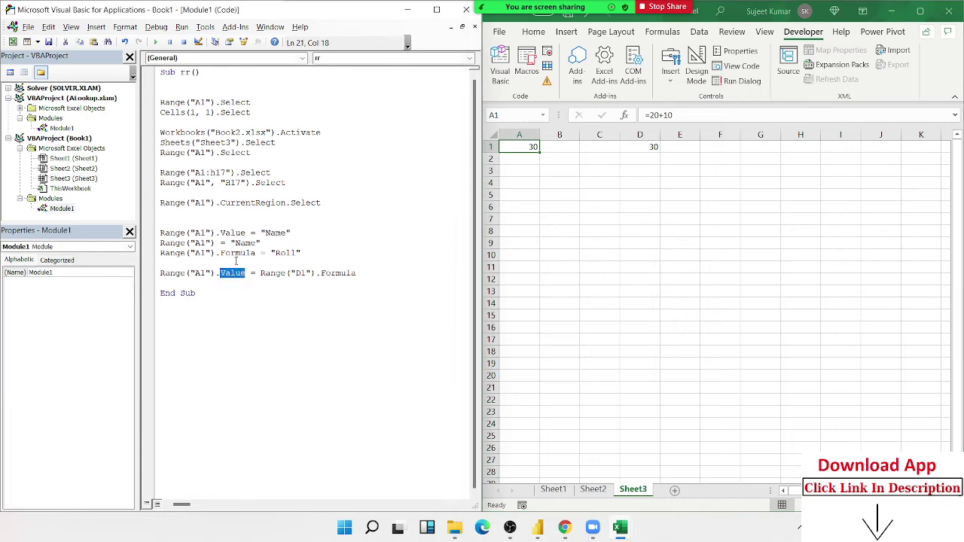
{"action": "double_click", "coordinate": [236, 253]}
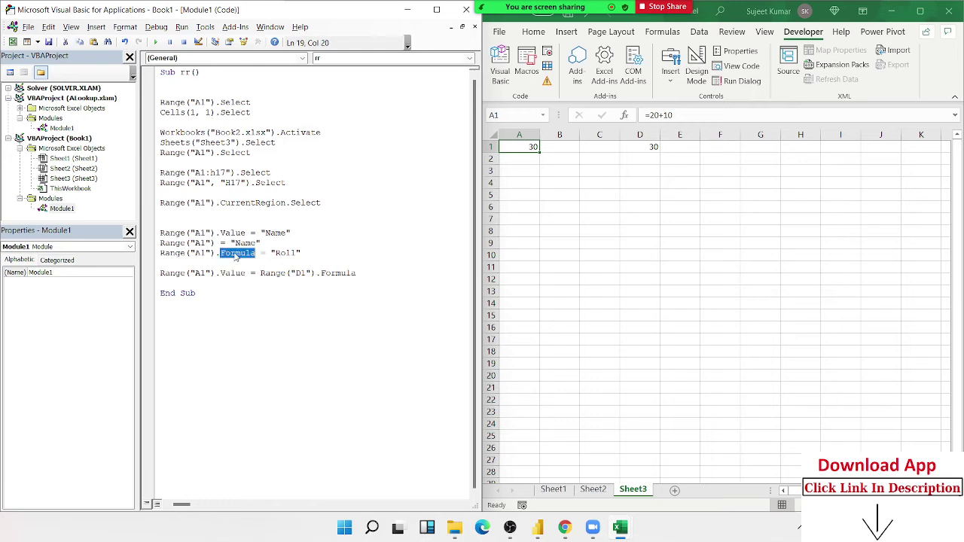
{"action": "left_click", "coordinate": [175, 292]}
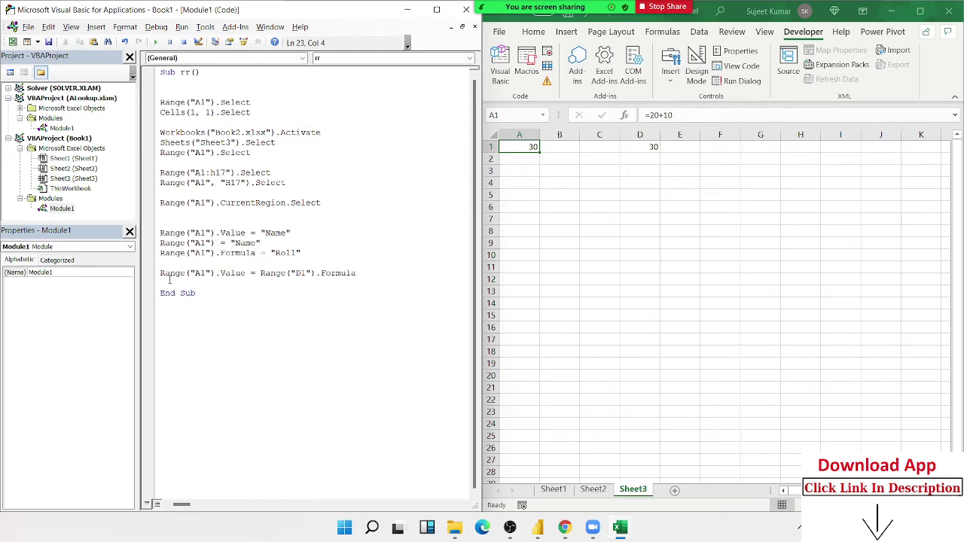
{"action": "key", "text": "Return"}
{"action": "key", "text": "Return"}
{"action": "key", "text": "Return"}
{"action": "double_click", "coordinate": [340, 273]}
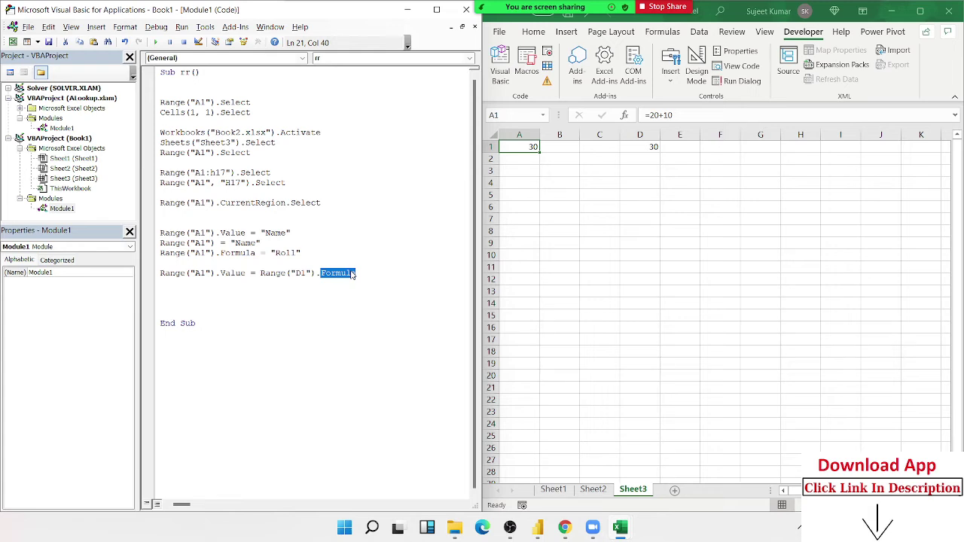
- Prefix the Name line with Sheets("sheet1") and insert a blank line above it
{"action": "double_click", "coordinate": [199, 233]}
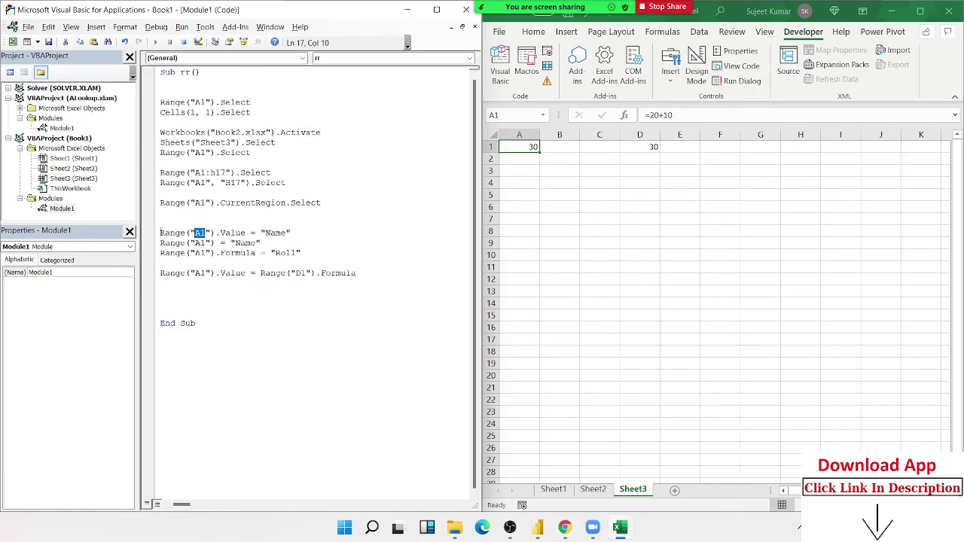
{"action": "left_click", "coordinate": [161, 233]}
{"action": "type", "text": "s"}
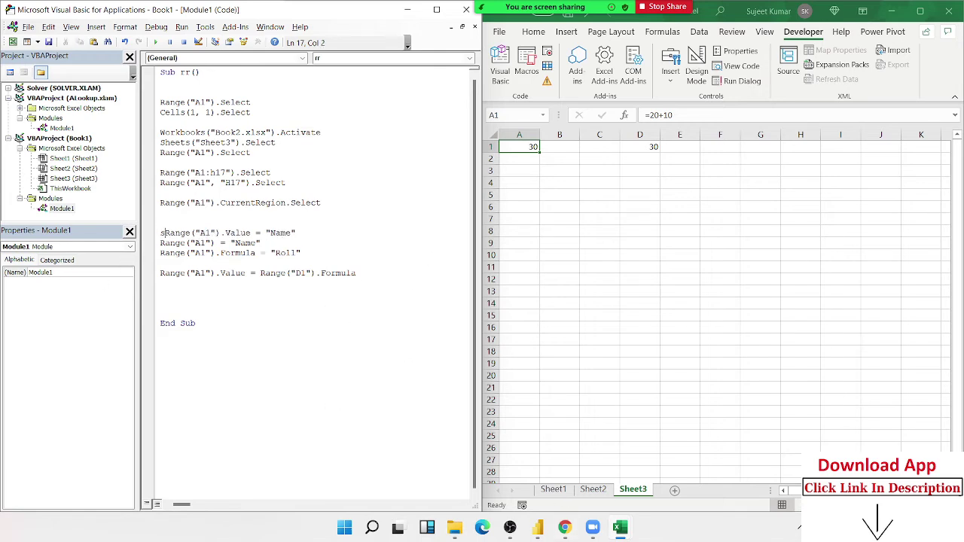
{"action": "type", "text": "heets."}
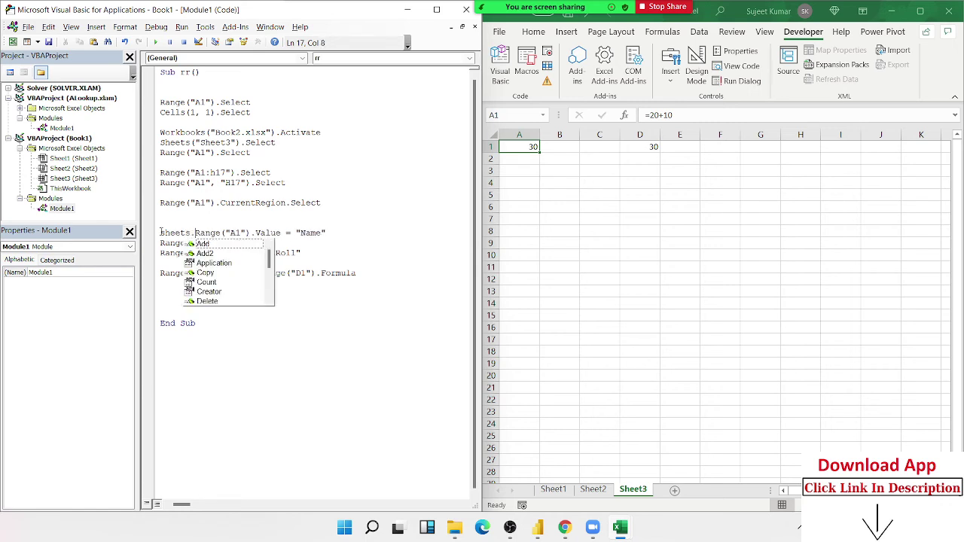
{"action": "key", "text": "BackSpace"}
{"action": "type", "text": "("}
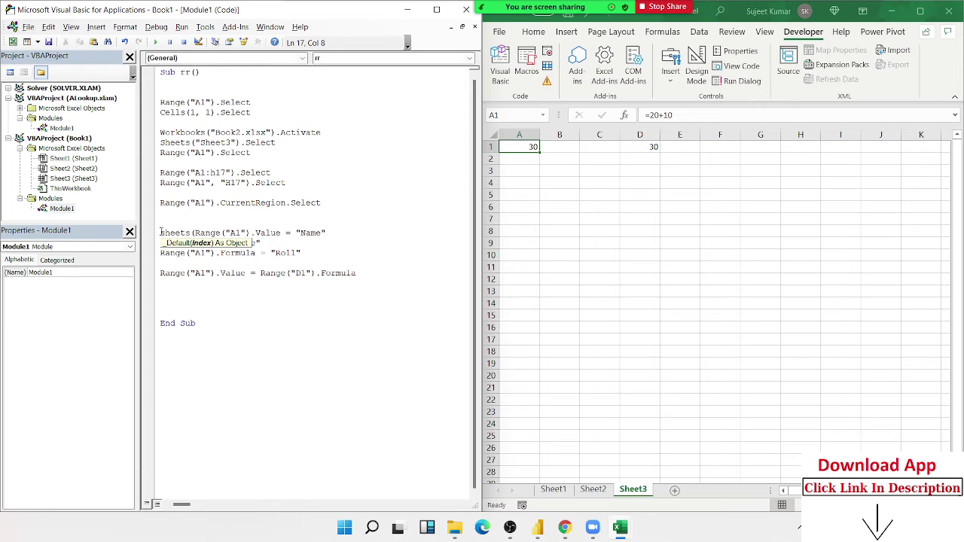
{"action": "type", "text": "\"sheet"}
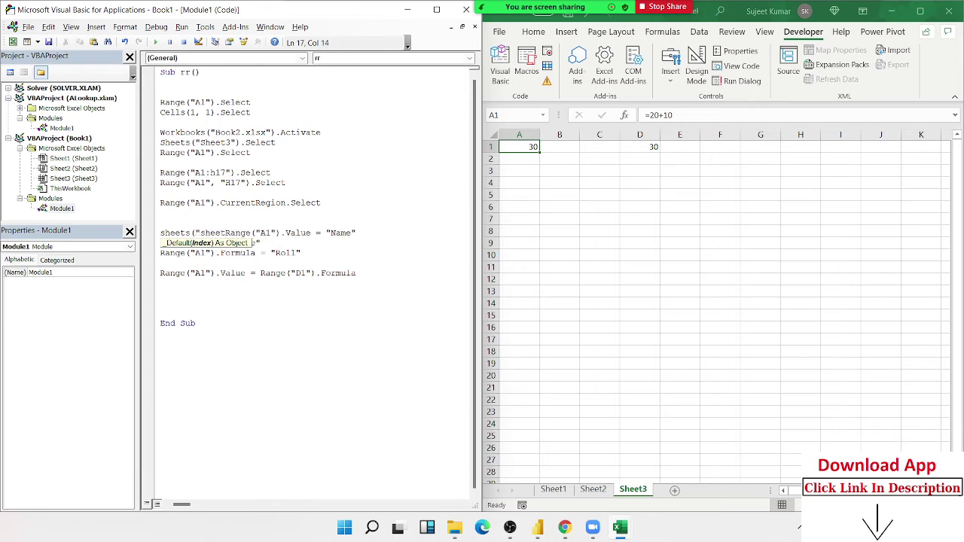
{"action": "type", "text": "1\")."}
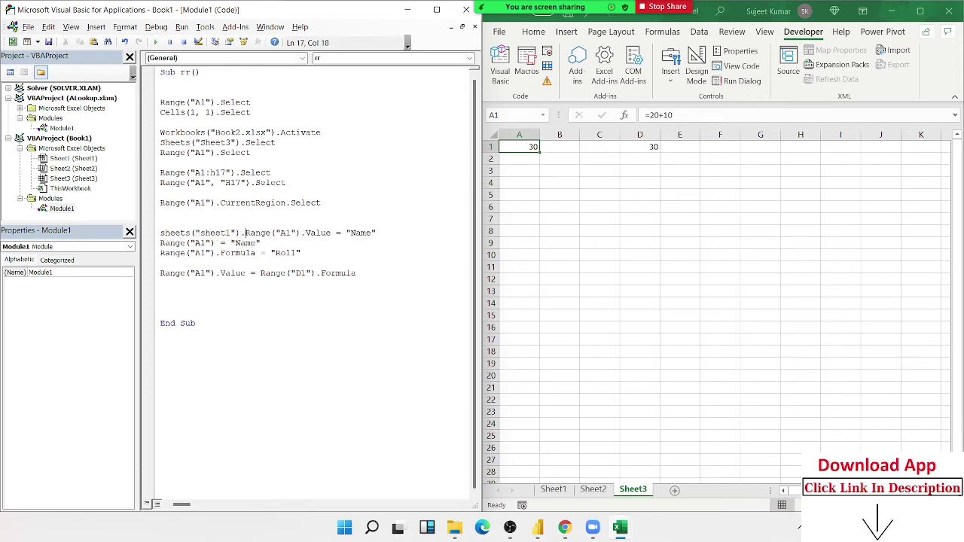
{"action": "left_click", "coordinate": [196, 311]}
{"action": "mouse_move", "coordinate": [256, 154]}
{"action": "left_mouse_down"}
{"action": "mouse_move", "coordinate": [161, 154]}
{"action": "mouse_move", "coordinate": [161, 145]}
{"action": "left_mouse_up"}
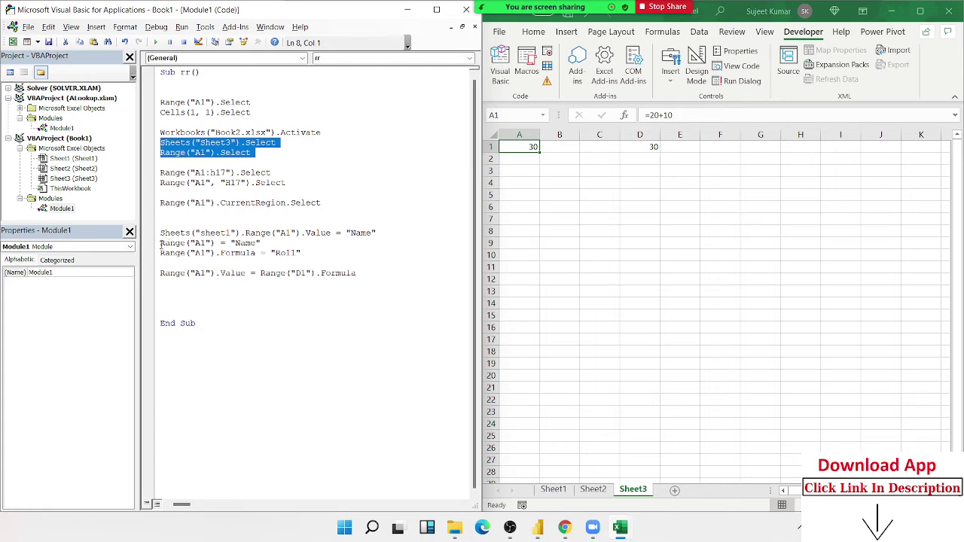
{"action": "left_click", "coordinate": [160, 244]}
{"action": "key", "text": "Return"}
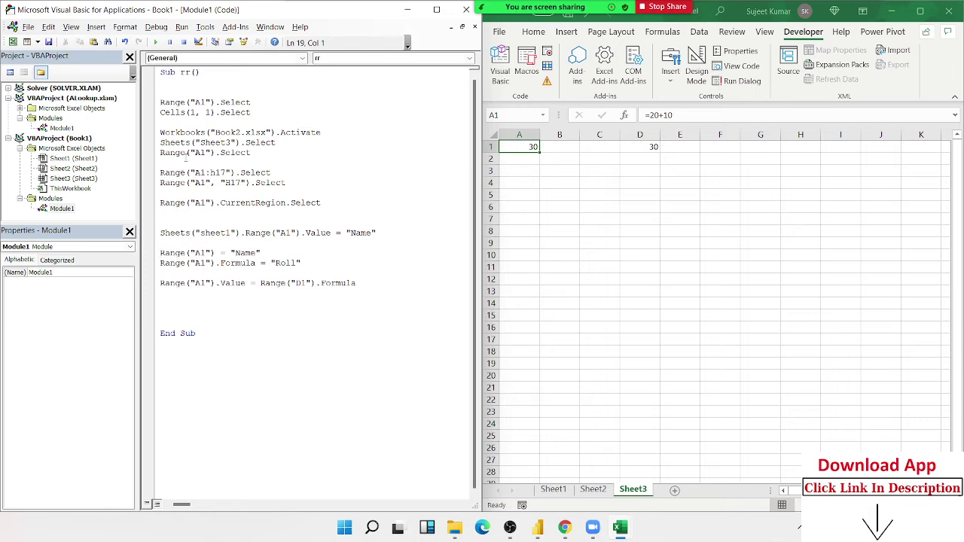
- Paste Workbooks("Book2.xlsx") before Sheets("sheet1") and review the qualified A1 line
{"action": "left_click_drag", "start_coordinate": [278, 130], "coordinate": [158, 132]}
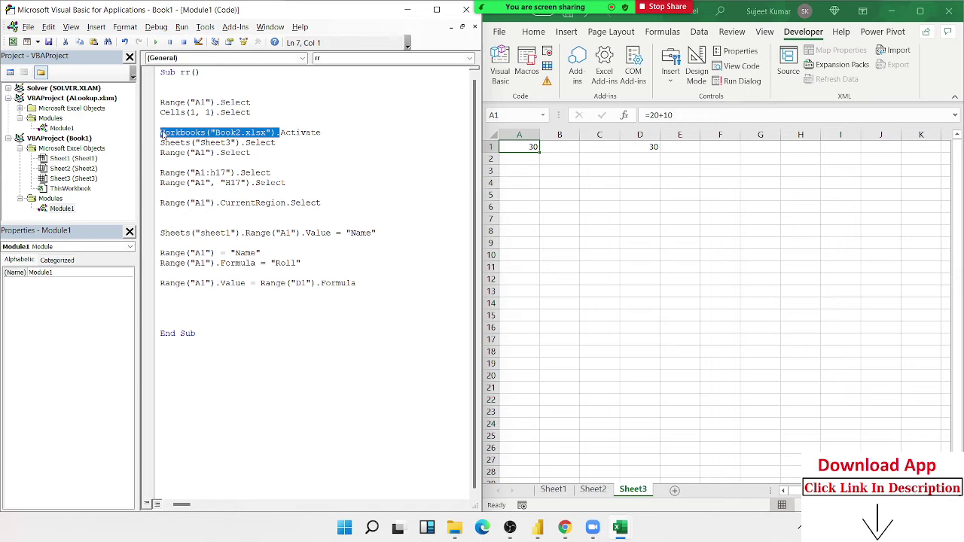
{"action": "left_click", "coordinate": [161, 235]}
{"action": "type", "text": "Workbooks(\"Book2.xlsx\")."}
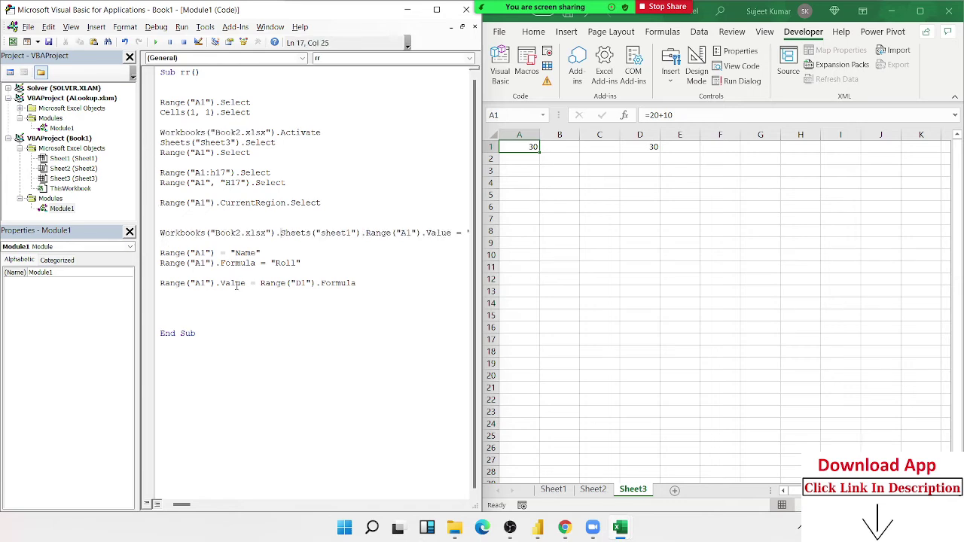
{"action": "left_click", "coordinate": [267, 306]}
{"action": "left_click_drag", "start_coordinate": [319, 233], "coordinate": [333, 232]}
{"action": "left_click", "coordinate": [399, 233]}
{"action": "left_click_drag", "start_coordinate": [452, 233], "coordinate": [482, 238]}
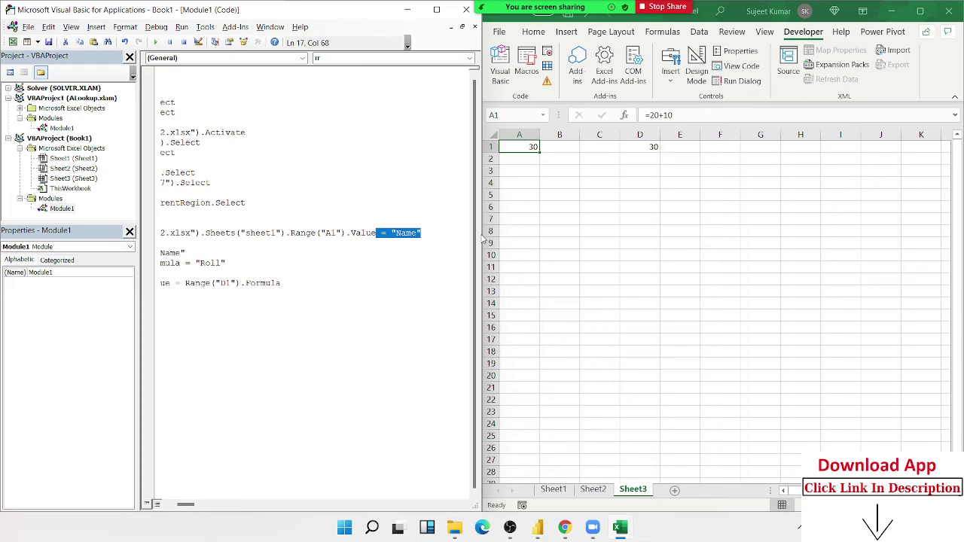
{"action": "left_click", "coordinate": [301, 249]}
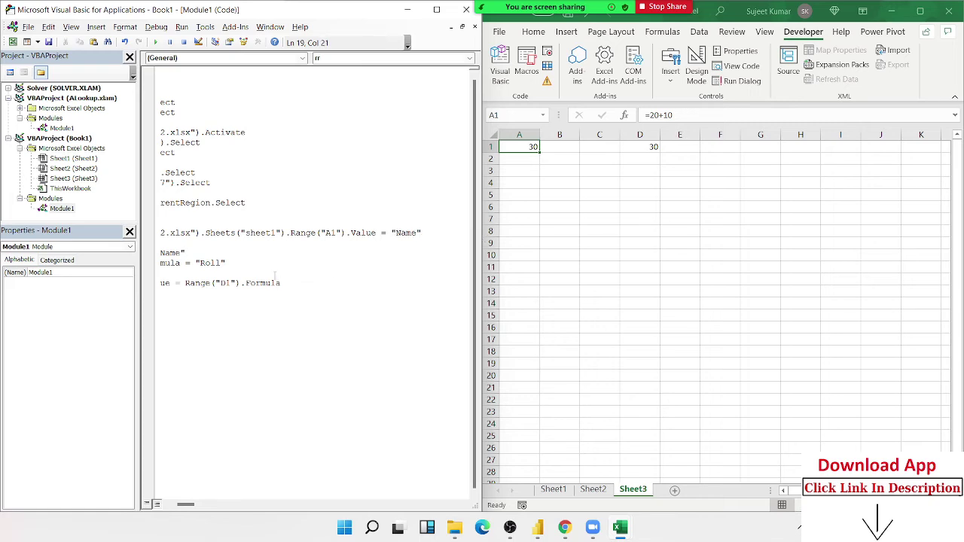
{"action": "left_click_drag", "start_coordinate": [194, 248], "coordinate": [175, 232]}
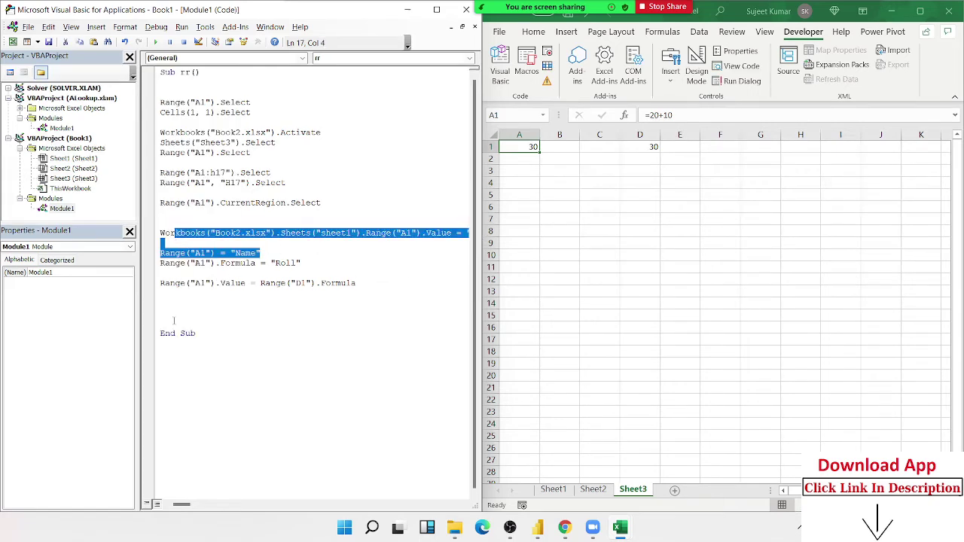
{"action": "left_click", "coordinate": [221, 311]}
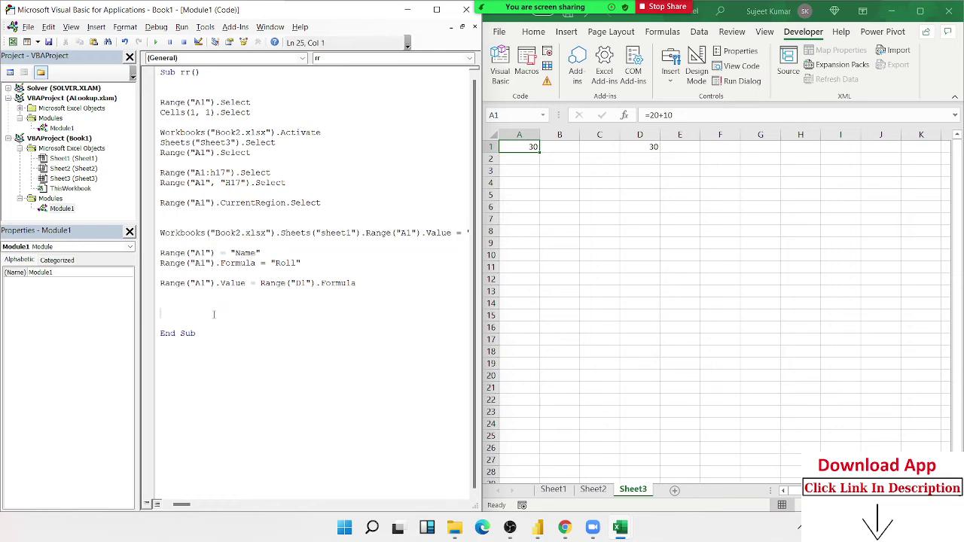
- Review the copy line's Formula property and D1's formula =10+20
{"action": "double_click", "coordinate": [345, 285]}
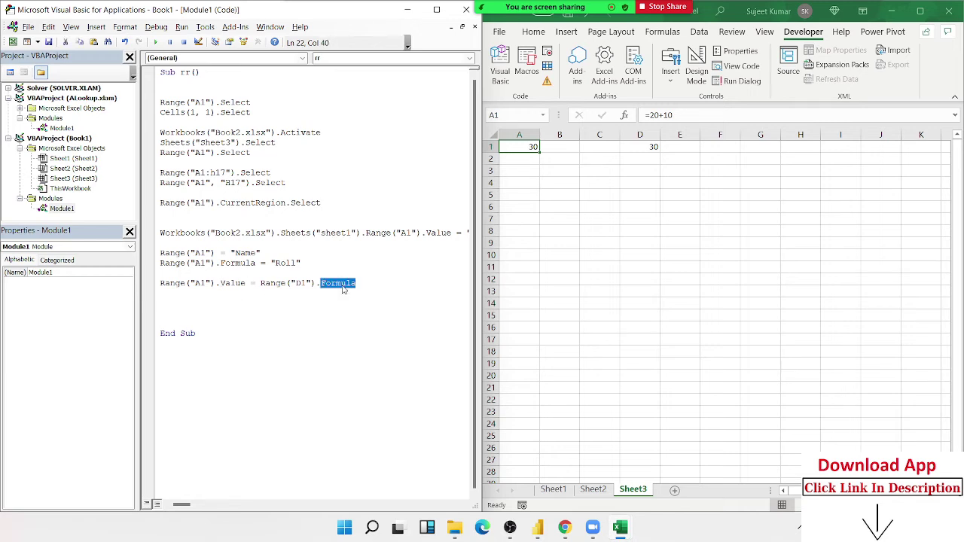
{"action": "left_click", "coordinate": [196, 284]}
{"action": "double_click", "coordinate": [266, 284]}
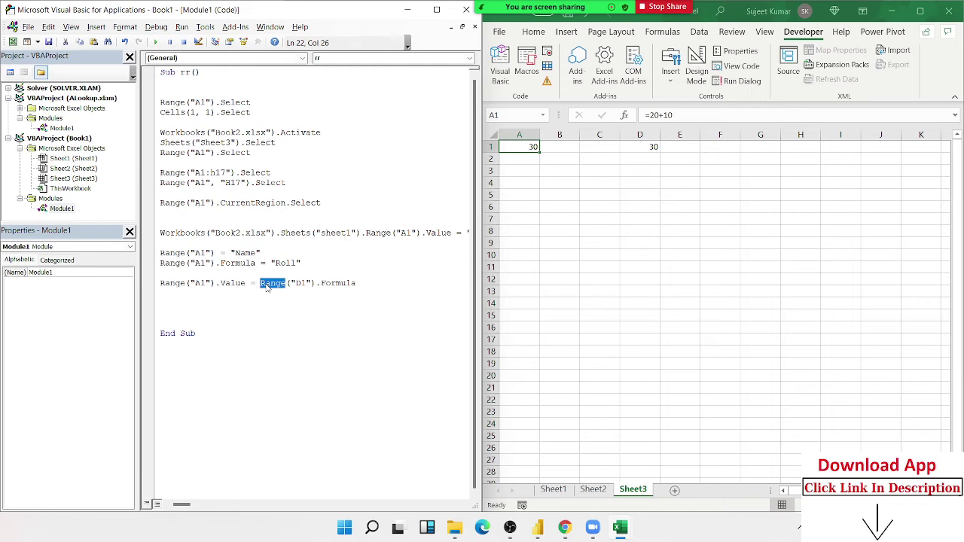
{"action": "left_click", "coordinate": [645, 147]}
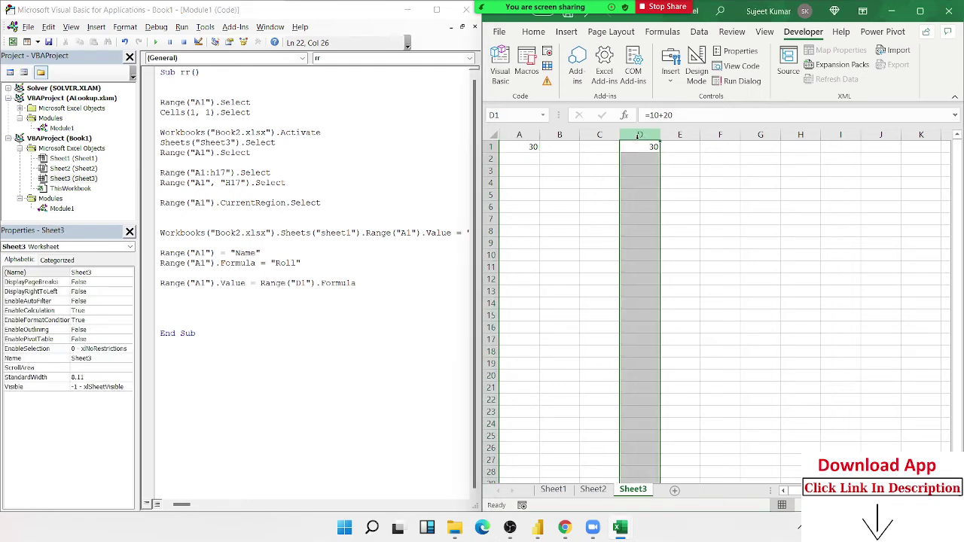
{"action": "left_click", "coordinate": [652, 156]}
{"action": "left_click", "coordinate": [652, 134]}
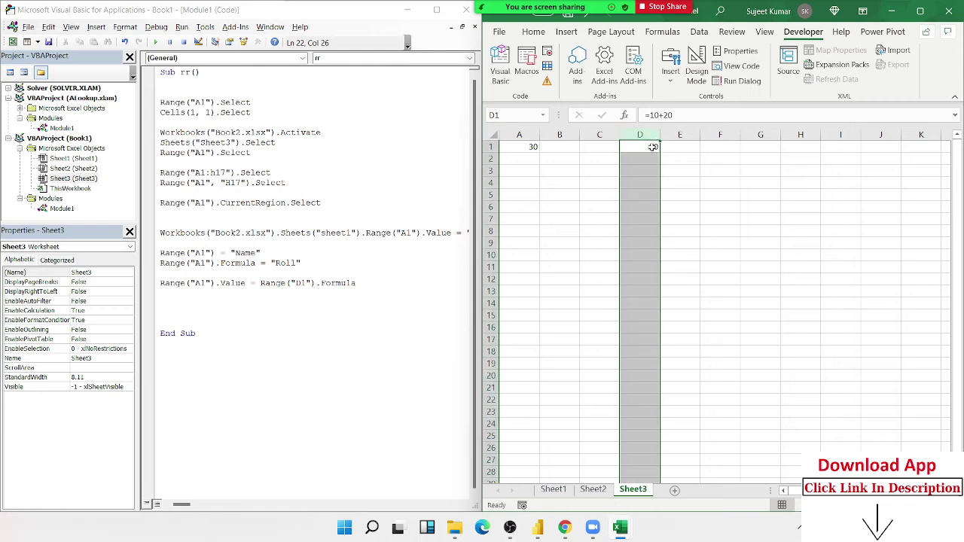
{"action": "left_click", "coordinate": [652, 147]}
{"action": "left_click", "coordinate": [674, 116]}
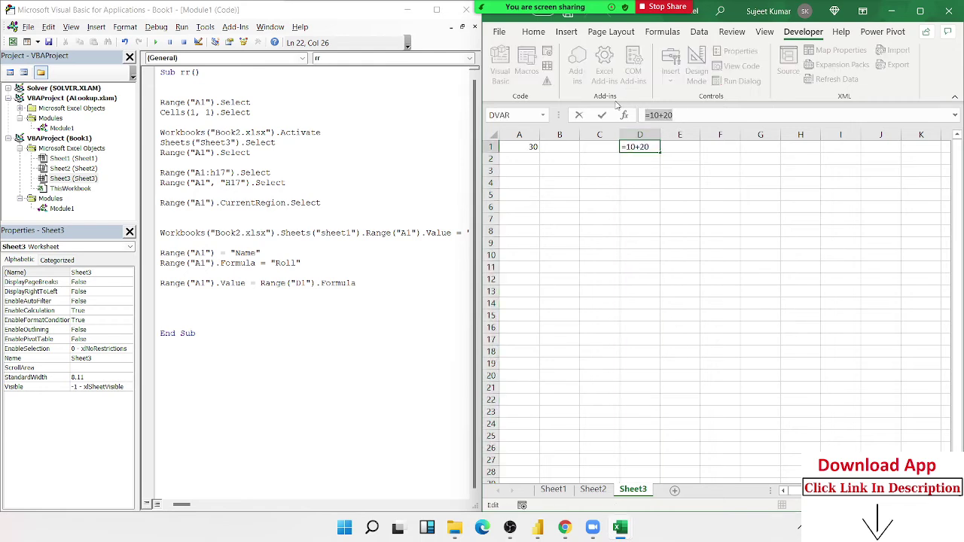
- Clear A1, paste D1's formula into it and confirm it shows 30
{"action": "left_click", "coordinate": [534, 148]}
{"action": "key", "text": "Delete"}
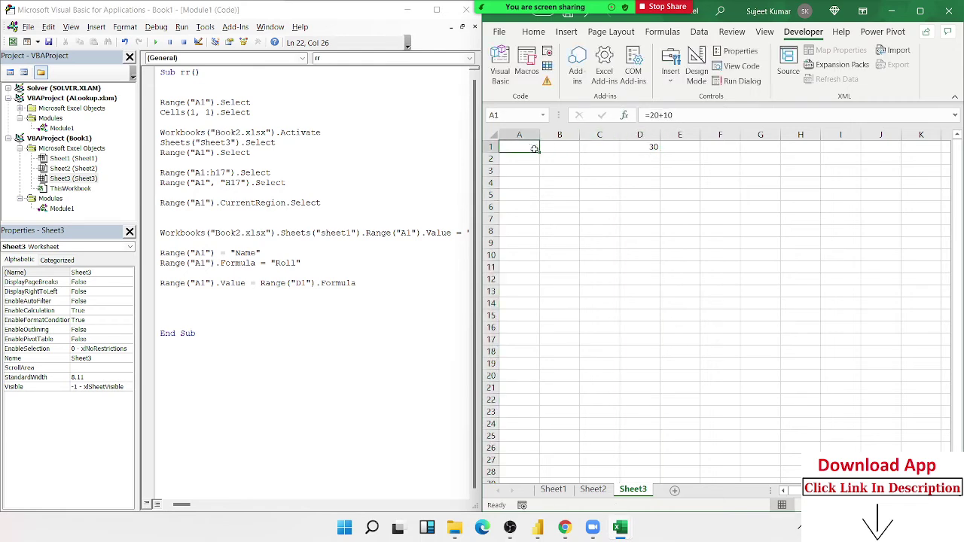
{"action": "type", "text": "=10+20"}
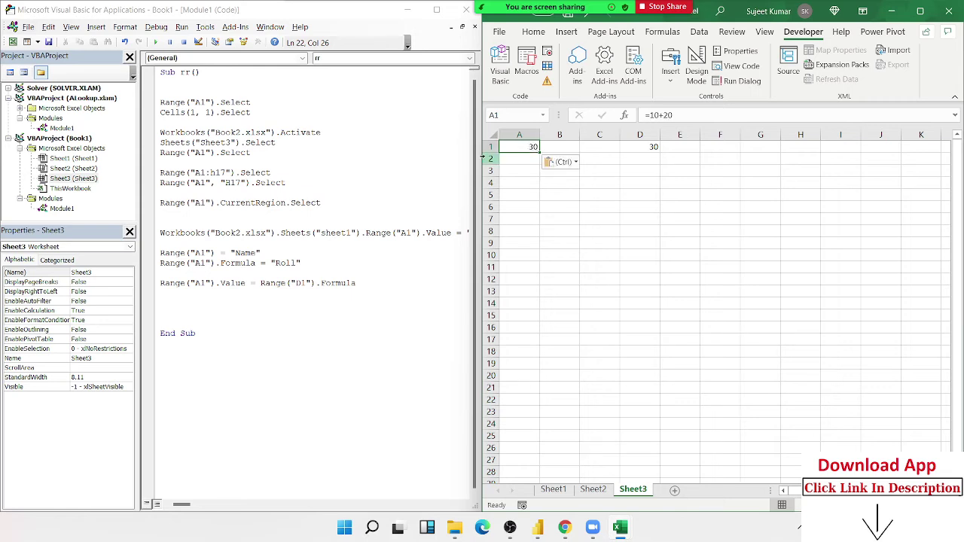
{"action": "double_click", "coordinate": [532, 148]}
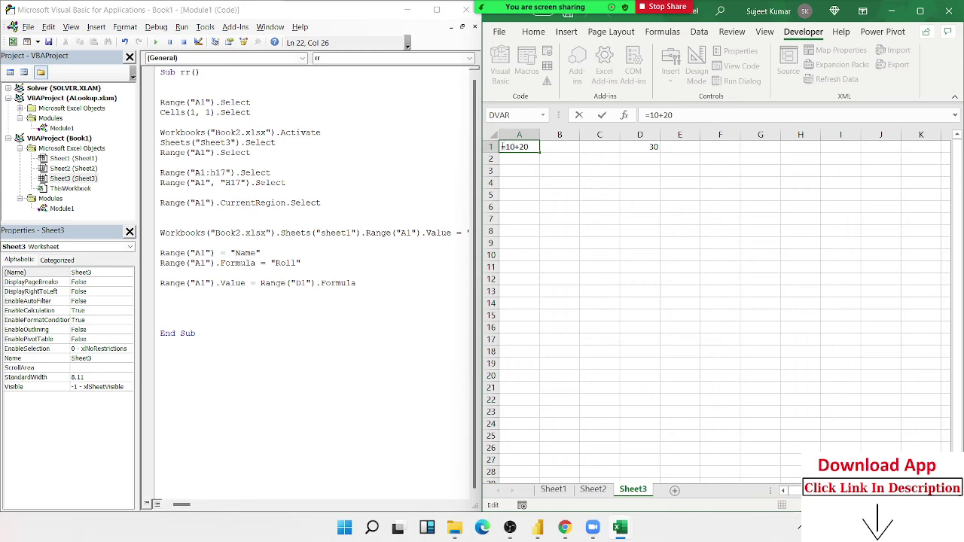
{"action": "left_click", "coordinate": [503, 148]}
{"action": "key", "text": "Return"}
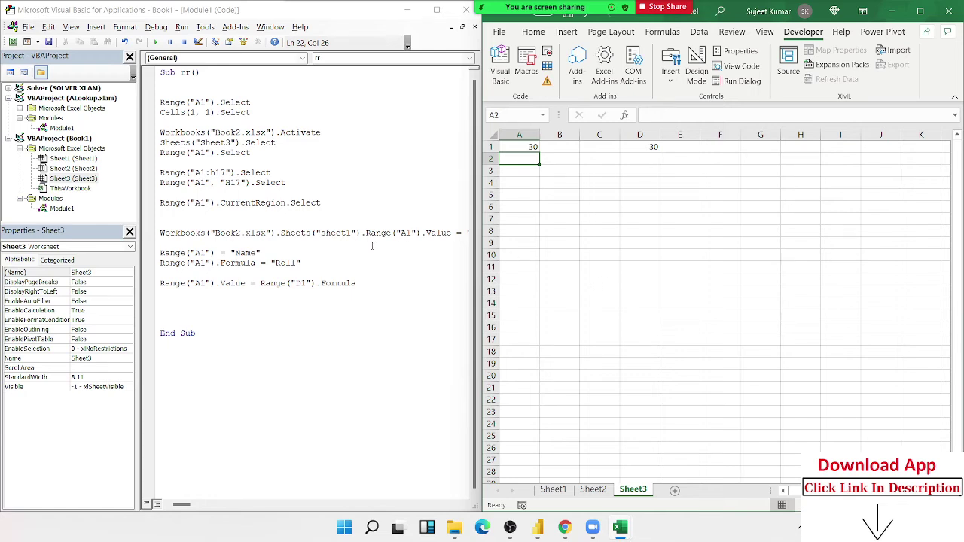
- Compare the formulas in D1 and A1 against the Formula line in the code
{"action": "double_click", "coordinate": [336, 283]}
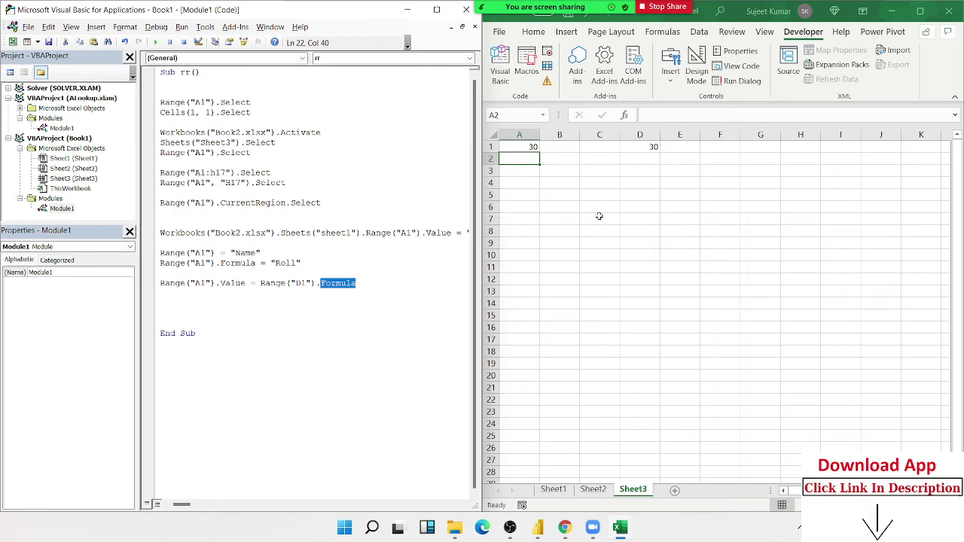
{"action": "left_click", "coordinate": [653, 145]}
{"action": "left_click", "coordinate": [534, 147]}
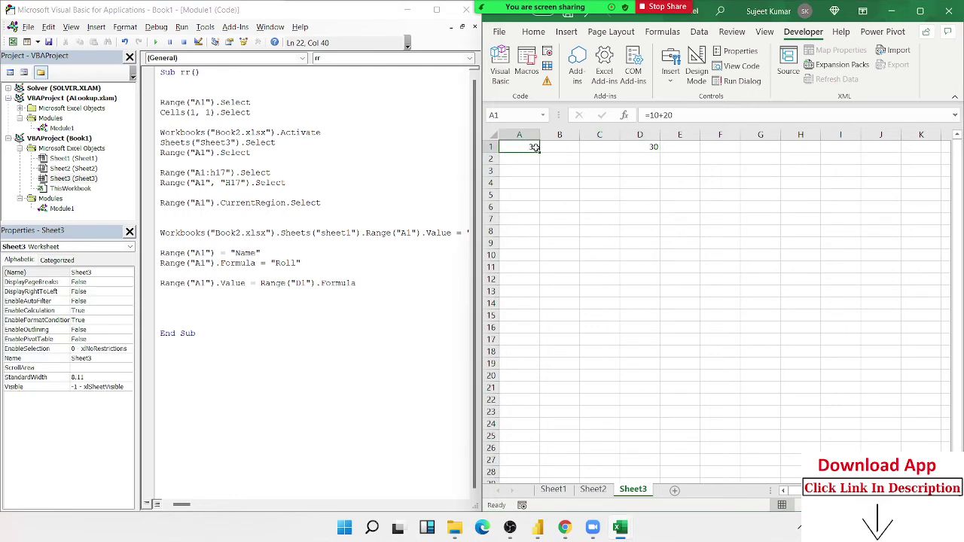
{"action": "type", "text": "3"}
{"action": "key", "text": "Return"}
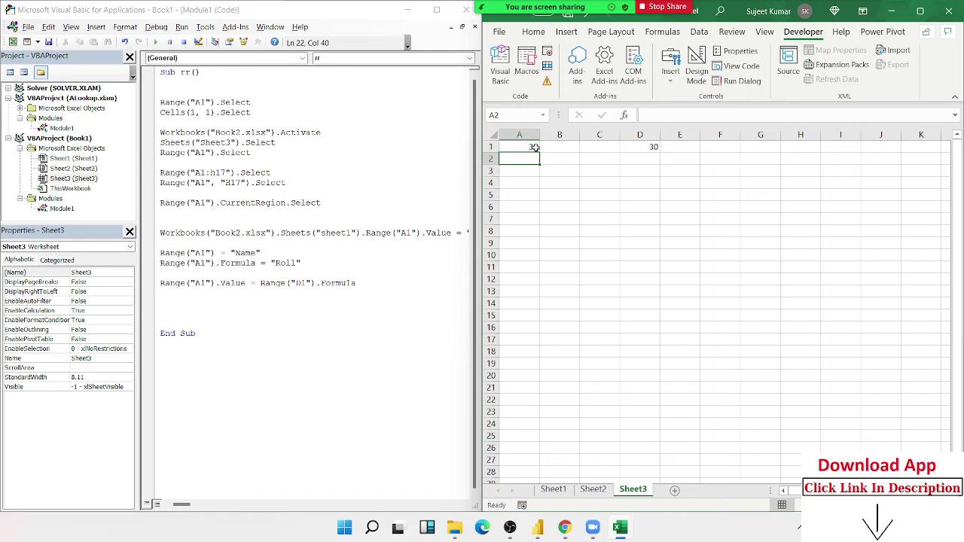
{"action": "left_click", "coordinate": [339, 294]}
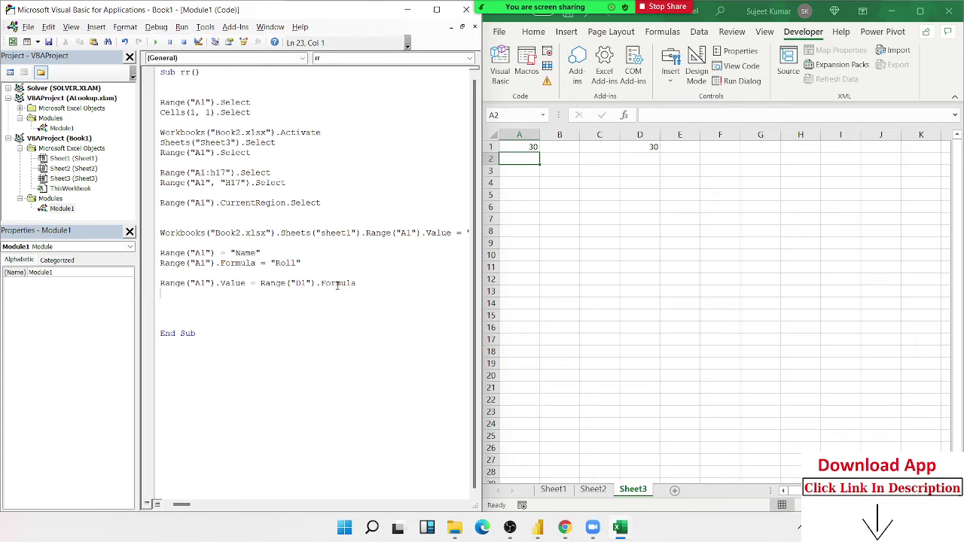
- Widen the code editor and review the copy line and the sheet1 A1 reference
{"action": "key", "text": "shift+Down"}
{"action": "key", "text": "Right"}
{"action": "key", "text": "shift+Down"}
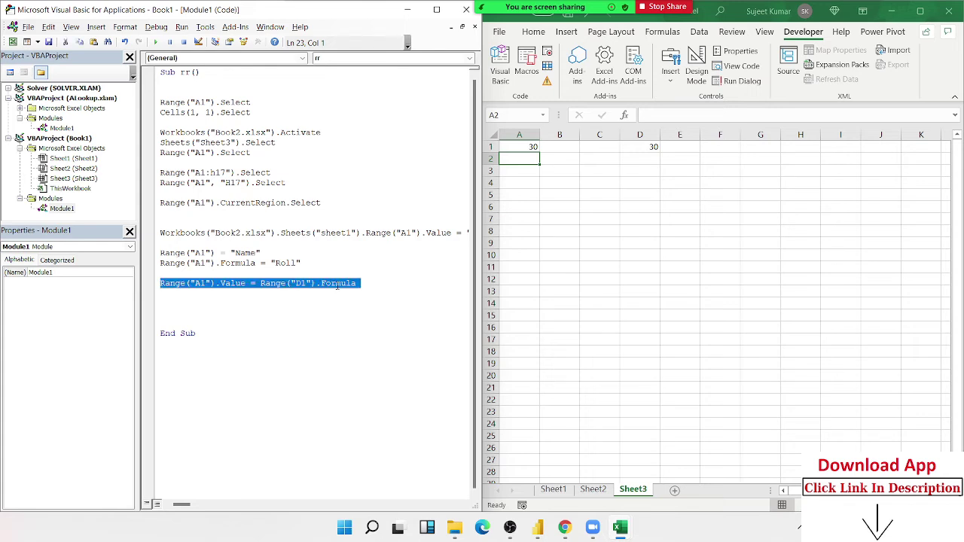
{"action": "key", "text": "Right"}
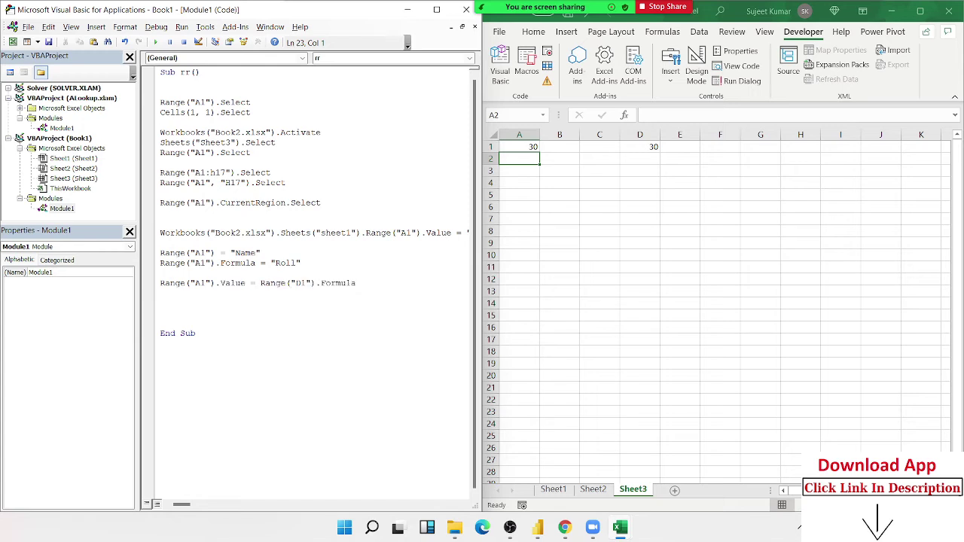
{"action": "left_click", "coordinate": [160, 303]}
{"action": "left_click_drag", "start_coordinate": [449, 232], "coordinate": [335, 233]}
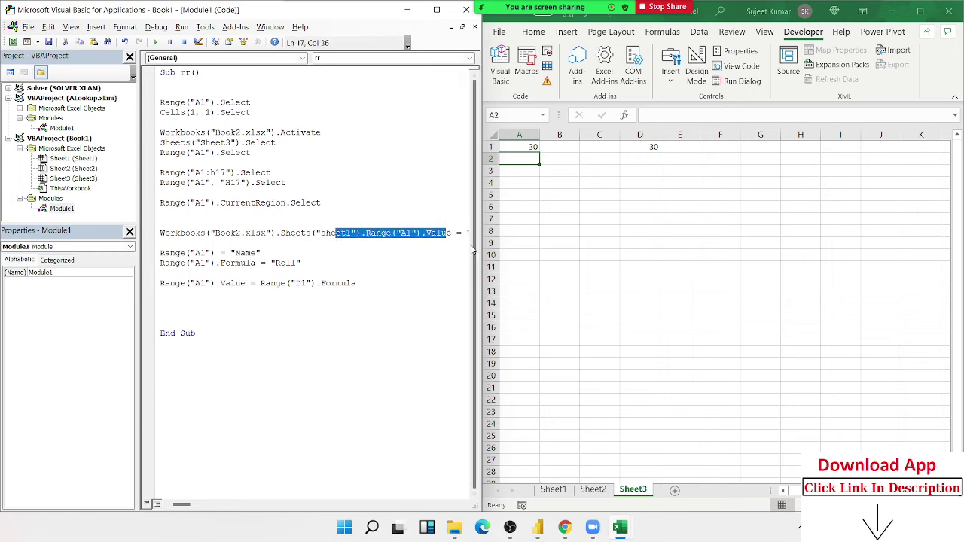
{"action": "left_click_drag", "start_coordinate": [479, 252], "coordinate": [647, 279]}
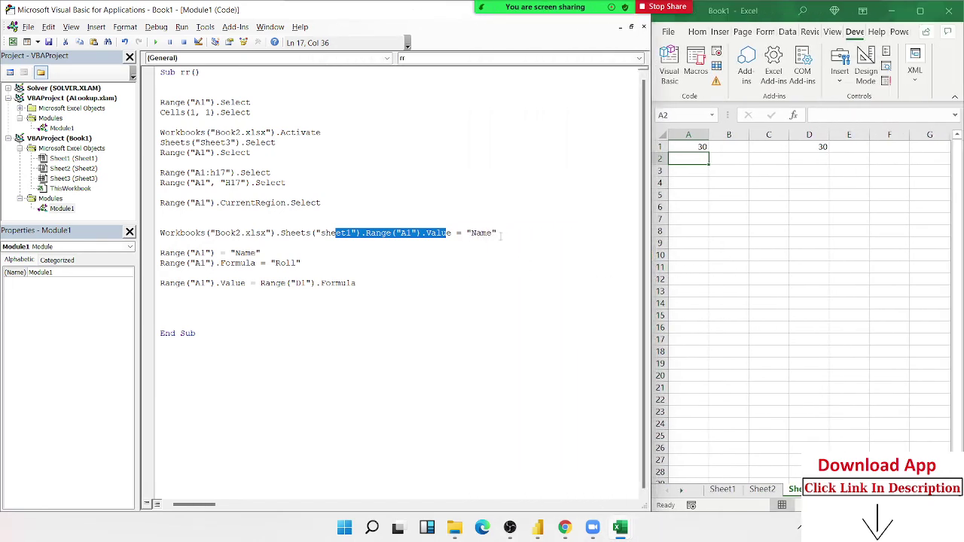
{"action": "left_click", "coordinate": [498, 234]}
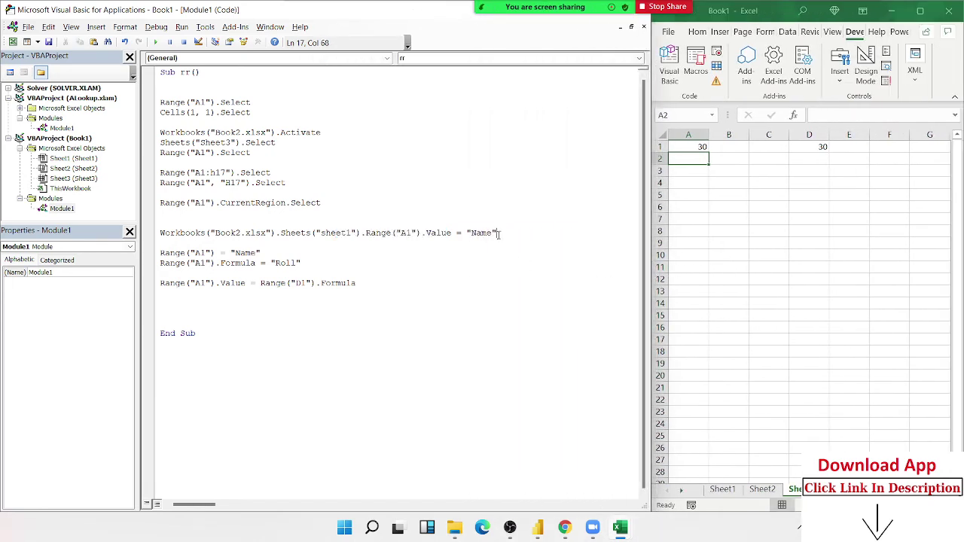
{"action": "left_click", "coordinate": [379, 274]}
- Copy the Book2 sheet1 A1 value reference and mark "Name" for replacement
{"action": "left_click_drag", "start_coordinate": [245, 283], "coordinate": [155, 285]}
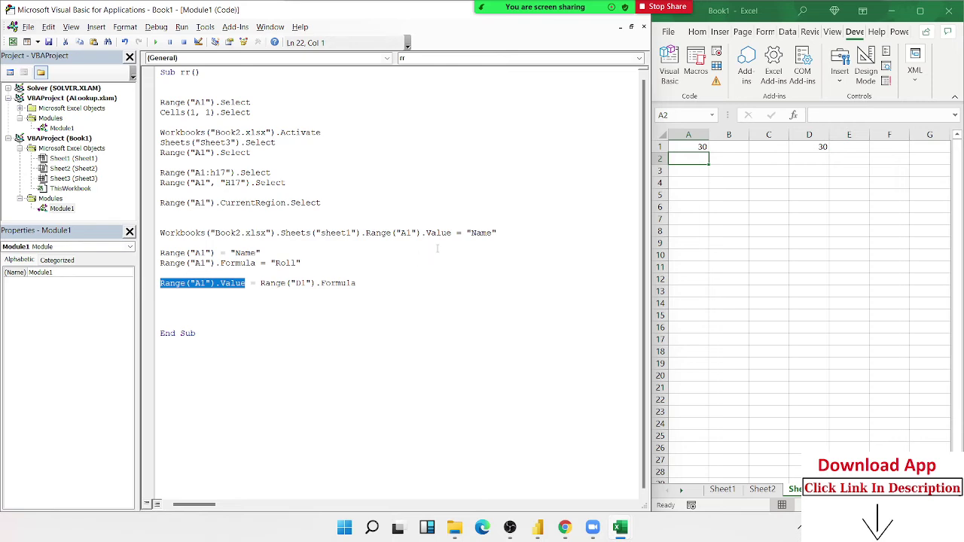
{"action": "left_click", "coordinate": [469, 235]}
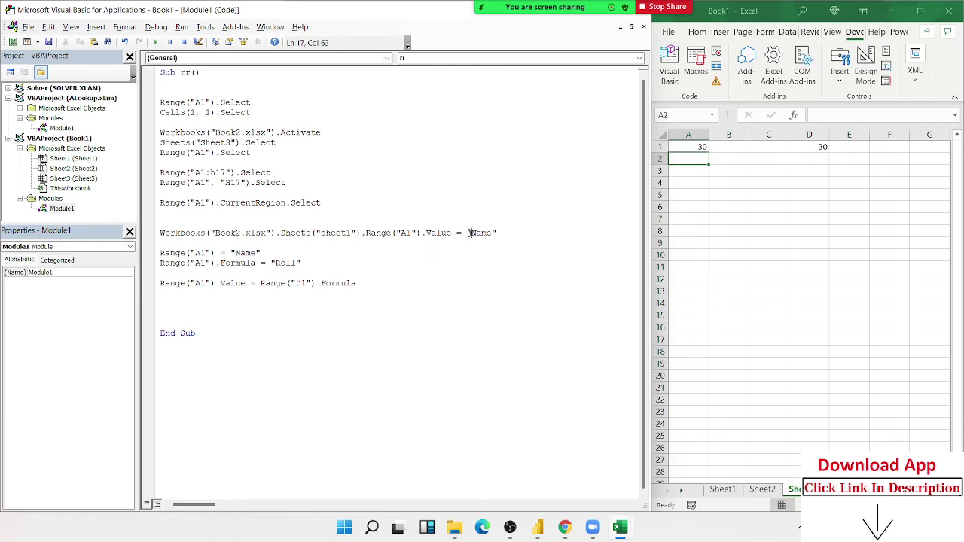
{"action": "left_click_drag", "start_coordinate": [452, 235], "coordinate": [160, 233]}
{"action": "key", "text": "ctrl+c"}
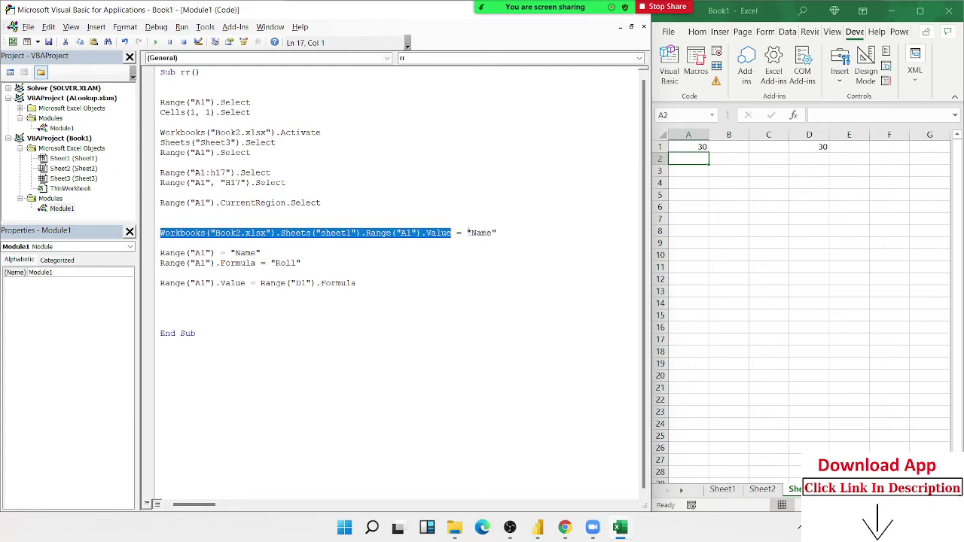
{"action": "left_click_drag", "start_coordinate": [466, 233], "coordinate": [497, 234]}
- Paste the reference over "Name" and change its Book2 to Book1
{"action": "key", "text": "ctrl+v"}
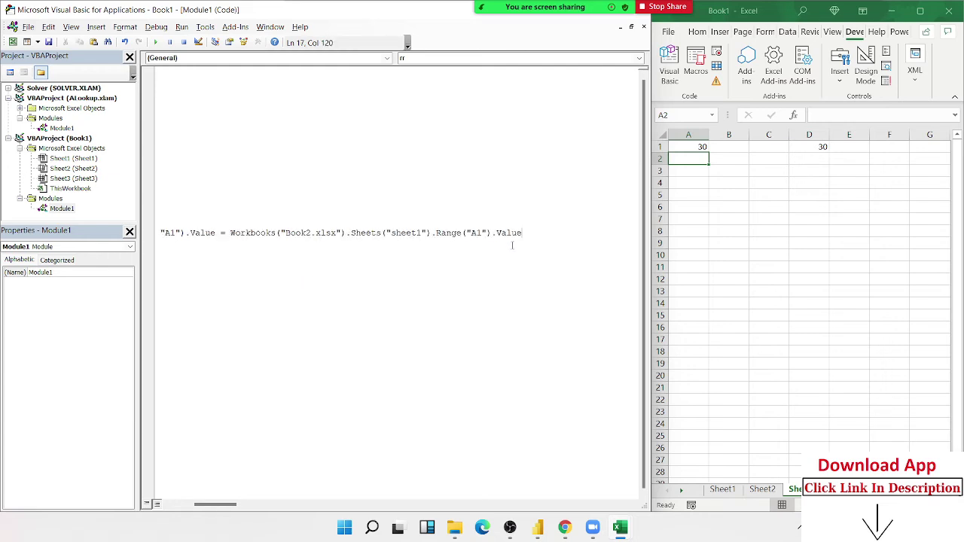
{"action": "left_click", "coordinate": [306, 233]}
{"action": "key", "text": "Delete"}
{"action": "type", "text": "1"}
{"action": "key", "text": "Left"}
{"action": "key", "text": "Left"}
{"action": "key", "text": "Left"}
{"action": "key", "text": "Left"}
{"action": "key", "text": "Left"}
{"action": "key", "text": "Left"}
{"action": "key", "text": "Left"}
{"action": "key", "text": "Left"}
{"action": "key", "text": "Left"}
{"action": "key", "text": "Left"}
{"action": "key", "text": "Left"}
{"action": "key", "text": "Left"}
{"action": "key", "text": "Left"}
{"action": "key", "text": "Left"}
{"action": "key", "text": "Left"}
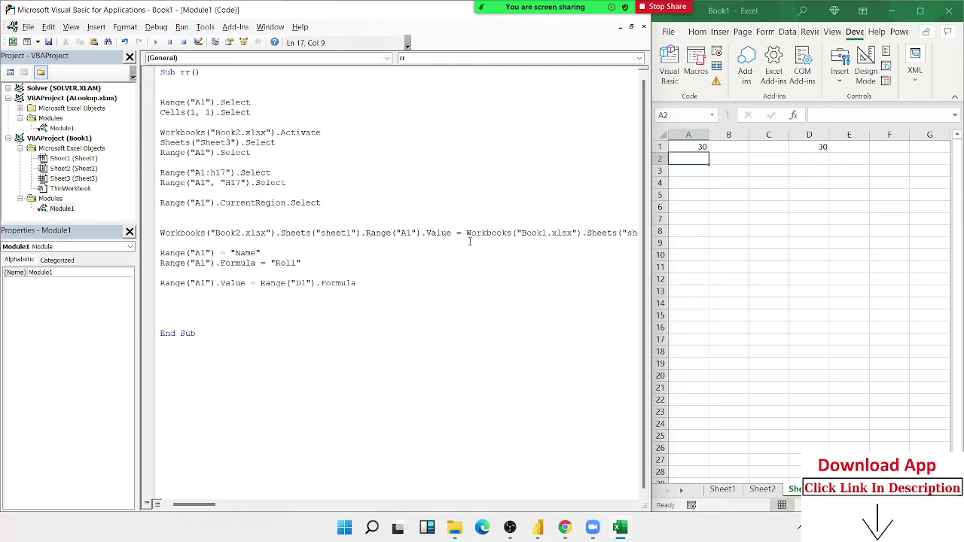
{"action": "left_click_drag", "start_coordinate": [637, 234], "coordinate": [498, 234]}
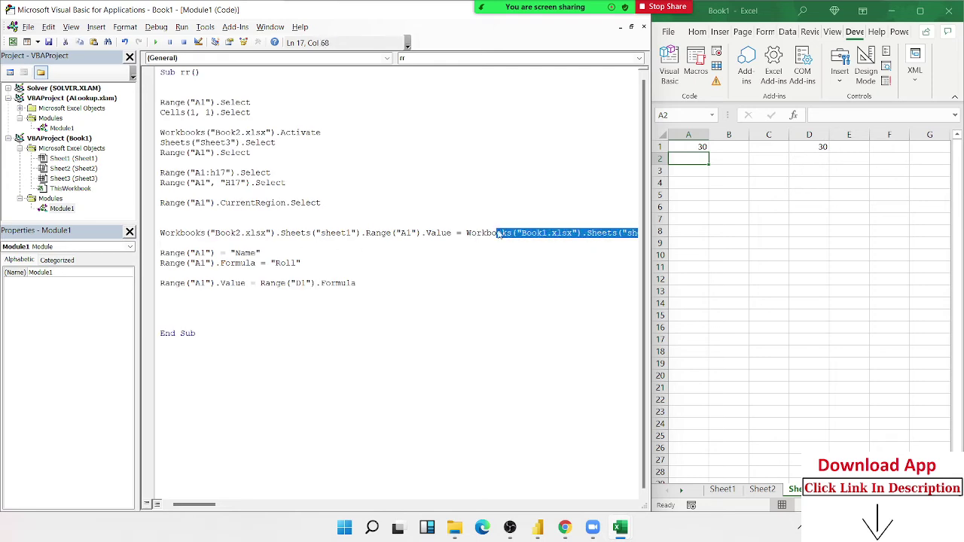
{"action": "left_click", "coordinate": [493, 257]}
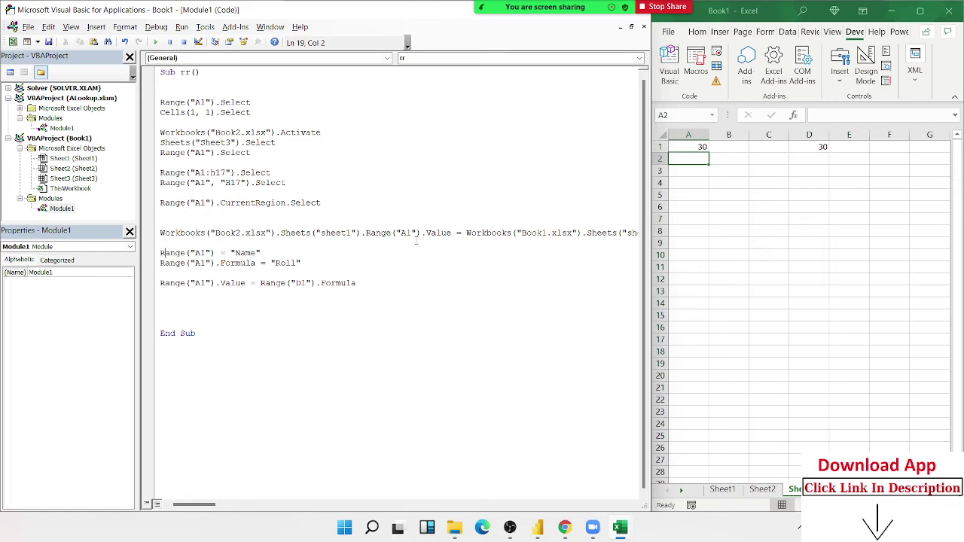
- Split the statement after the equals sign with a " _" line continuation
{"action": "left_click", "coordinate": [465, 234]}
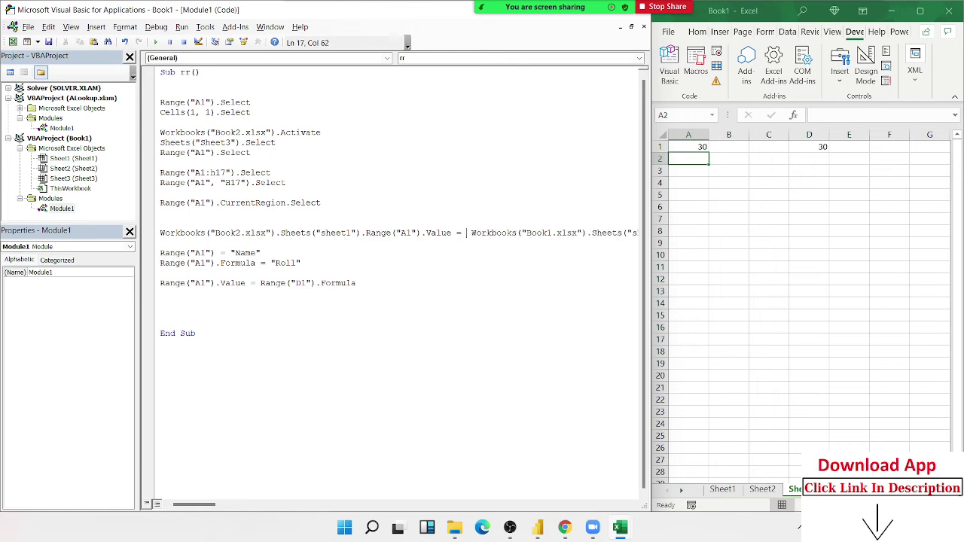
{"action": "type", "text": "_"}
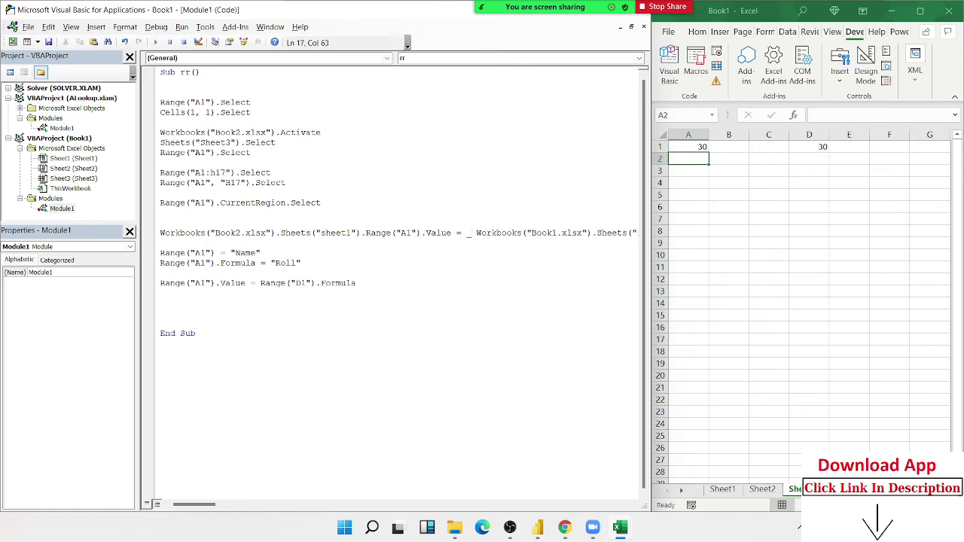
{"action": "key", "text": "Return"}
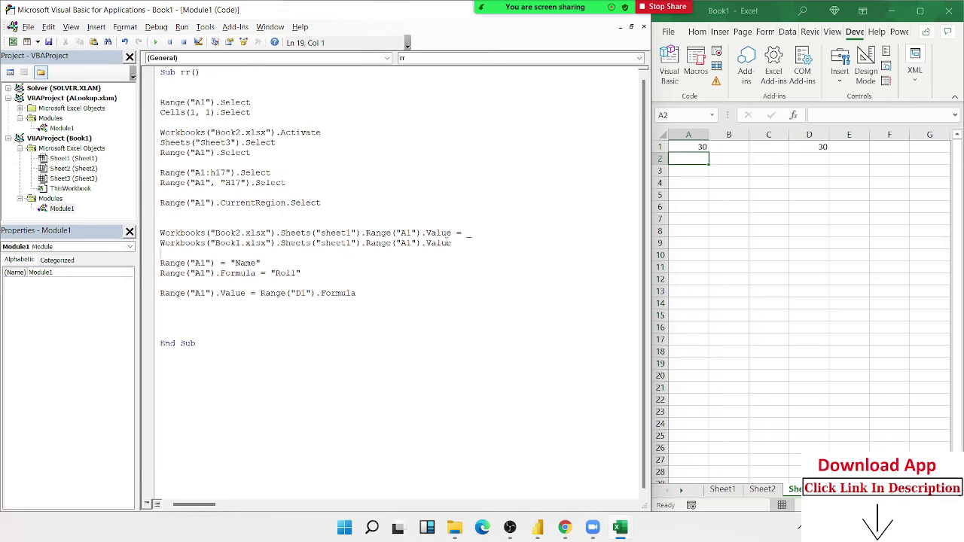
{"action": "left_click_drag", "start_coordinate": [452, 244], "coordinate": [160, 222]}
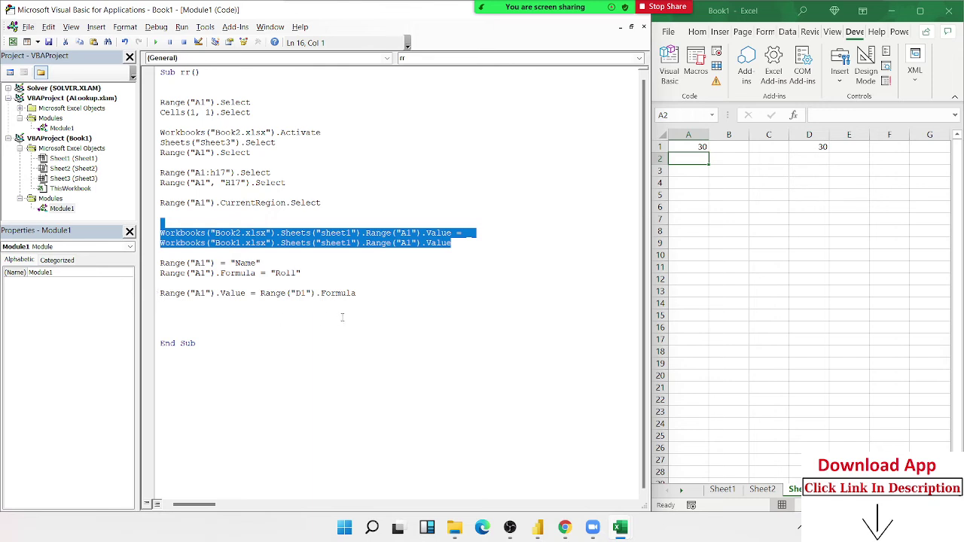
{"action": "left_click", "coordinate": [373, 272]}
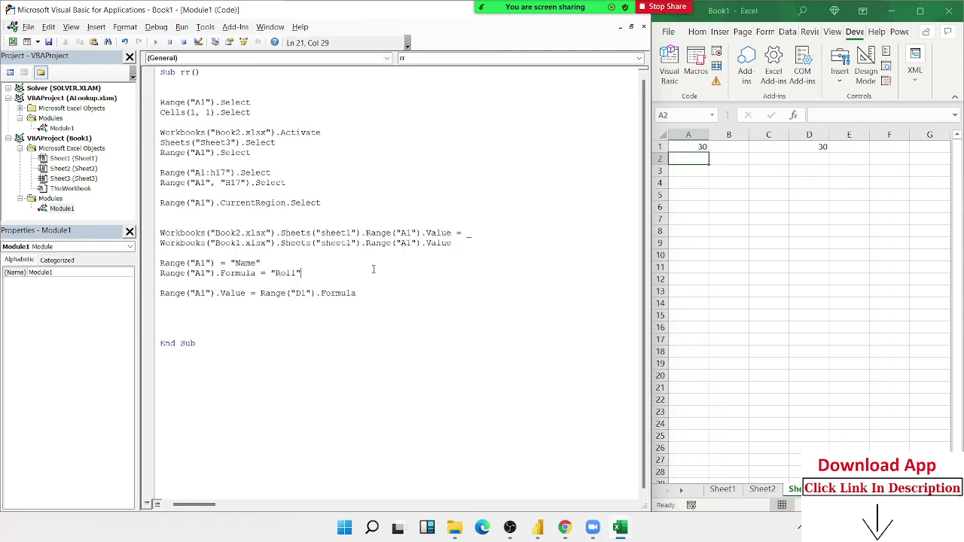
- Review the earlier Range and Sheets lines, ending on the empty line under CurrentRegion
{"action": "left_click", "coordinate": [479, 243]}
{"action": "left_click", "coordinate": [190, 103]}
{"action": "double_click", "coordinate": [190, 103]}
{"action": "left_click", "coordinate": [190, 102]}
{"action": "double_click", "coordinate": [194, 142]}
{"action": "double_click", "coordinate": [194, 172]}
{"action": "left_click", "coordinate": [194, 173]}
{"action": "left_click", "coordinate": [202, 214]}
- Add the statement Range("A1:A10").Value = 30 before End Sub
{"action": "left_click", "coordinate": [784, 197]}
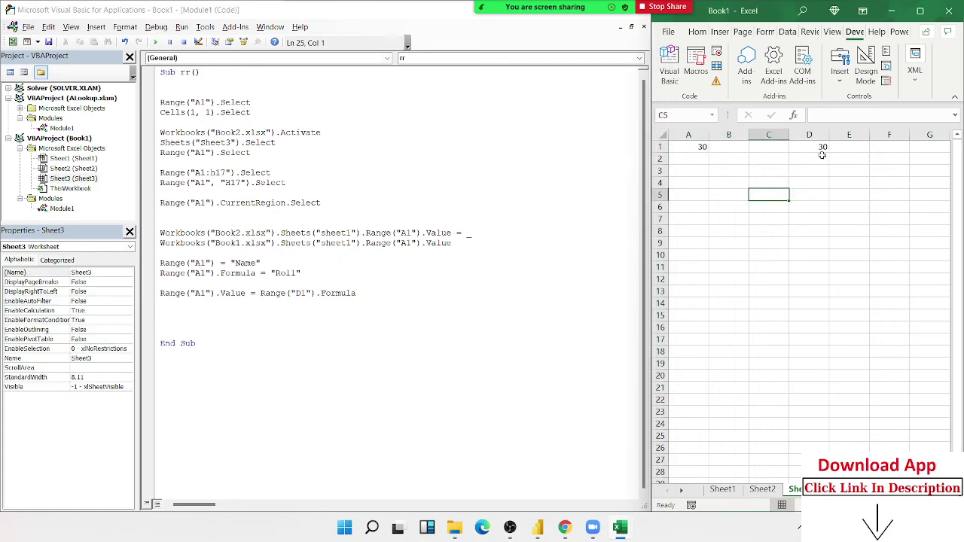
{"action": "left_click", "coordinate": [173, 315]}
{"action": "type", "text": "range"}
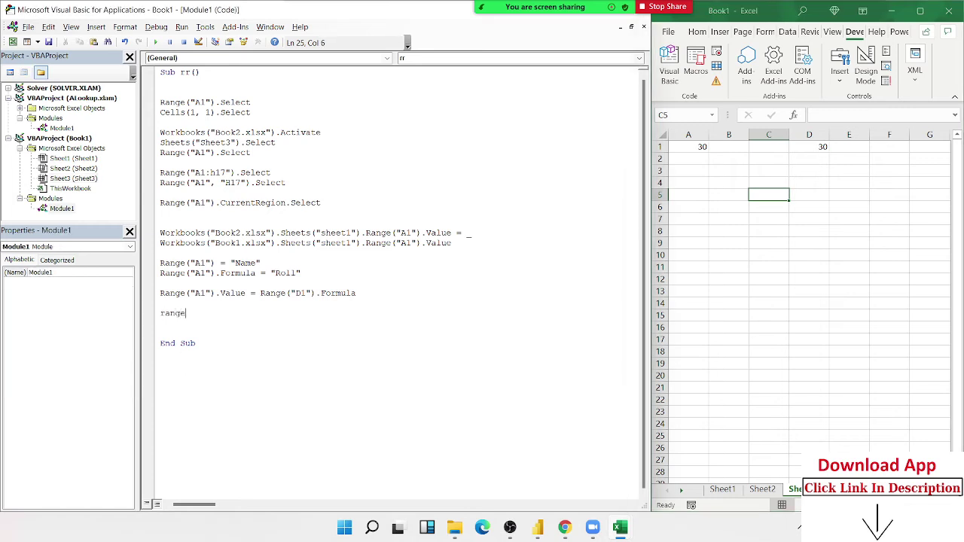
{"action": "type", "text": "(\"A1"}
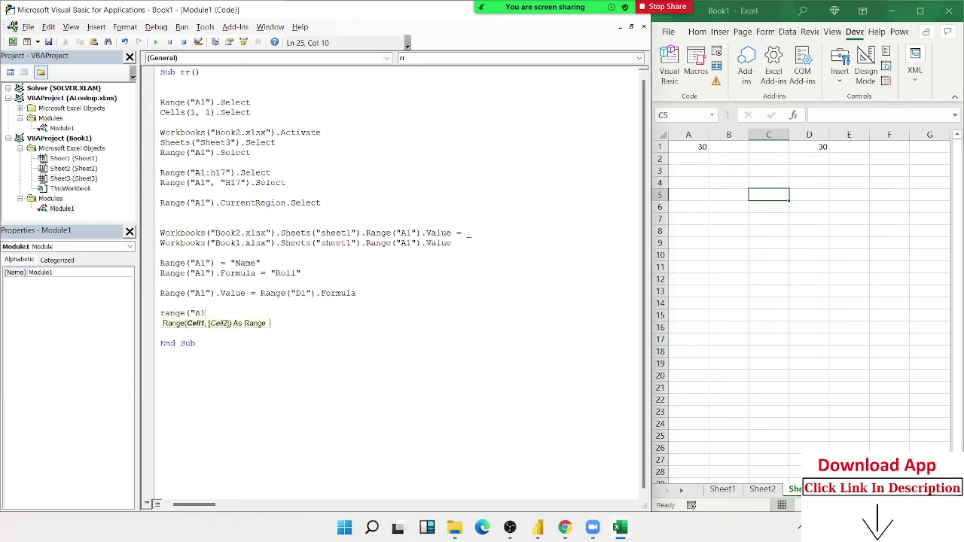
{"action": "type", "text": "\"A1"}
{"action": "key", "text": "BackSpace"}
{"action": "key", "text": "BackSpace"}
{"action": "key", "text": "BackSpace"}
{"action": "type", "text": ":"}
{"action": "type", "text": "A10\""}
{"action": "type", "text": ")"}
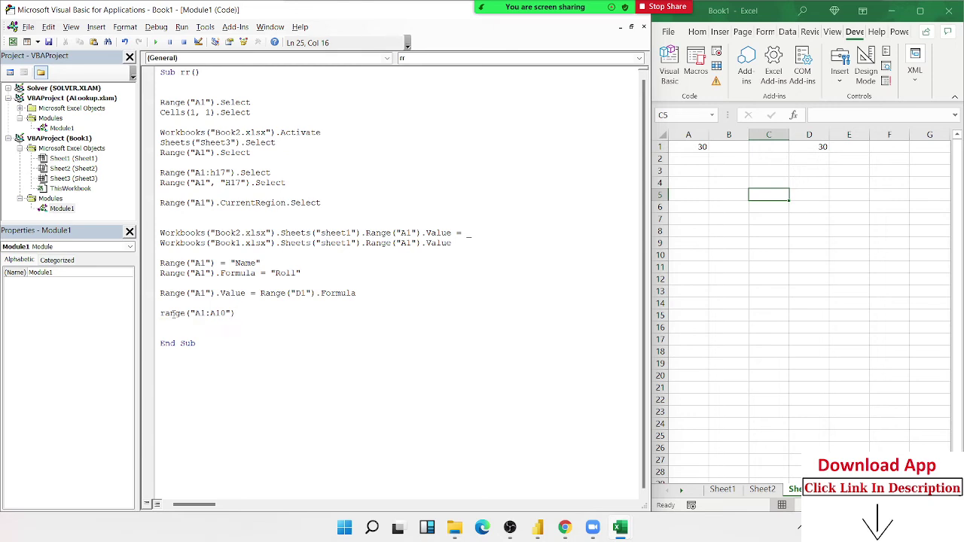
{"action": "type", "text": ".va"}
{"action": "key", "text": "space"}
{"action": "type", "text": "= "}
{"action": "type", "text": "30"}
{"action": "key", "text": "Return"}
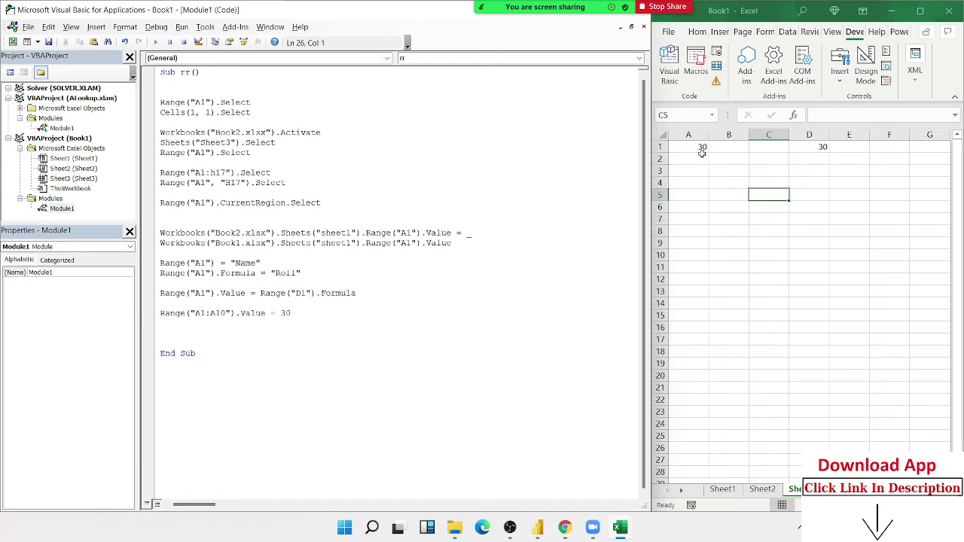
- Fill A1:A15 down with Ctrl+D, undo it, then select D1
{"action": "left_click_drag", "start_coordinate": [698, 148], "coordinate": [696, 317]}
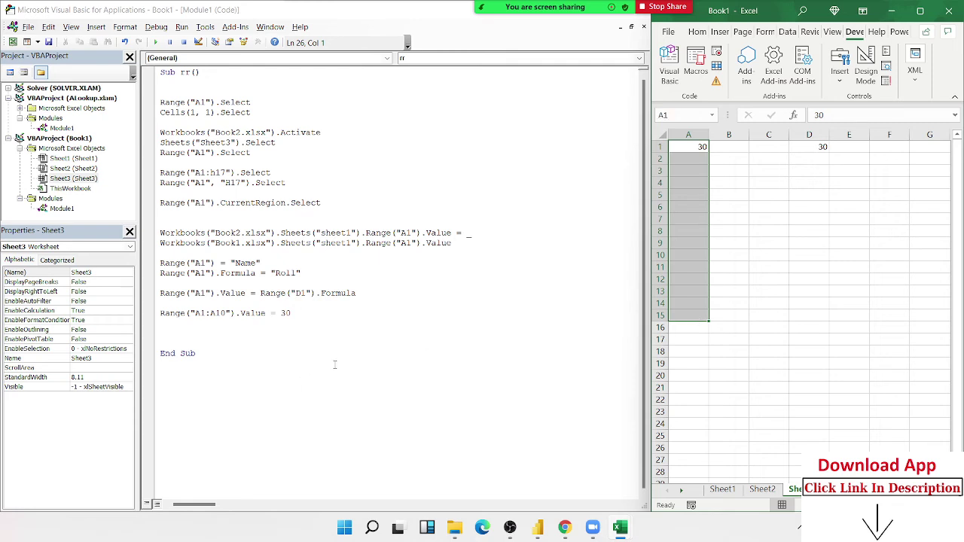
{"action": "key", "text": "ctrl+d"}
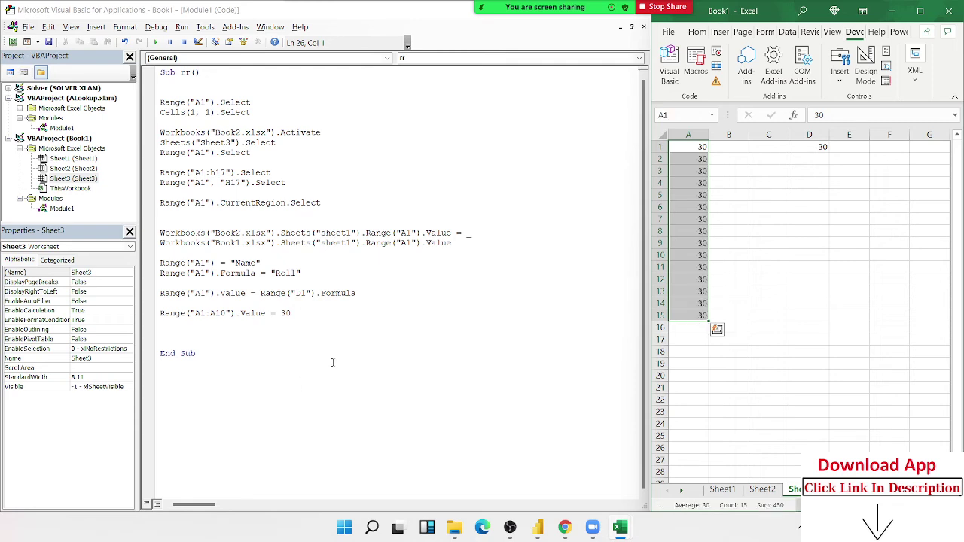
{"action": "key", "text": "ctrl+z"}
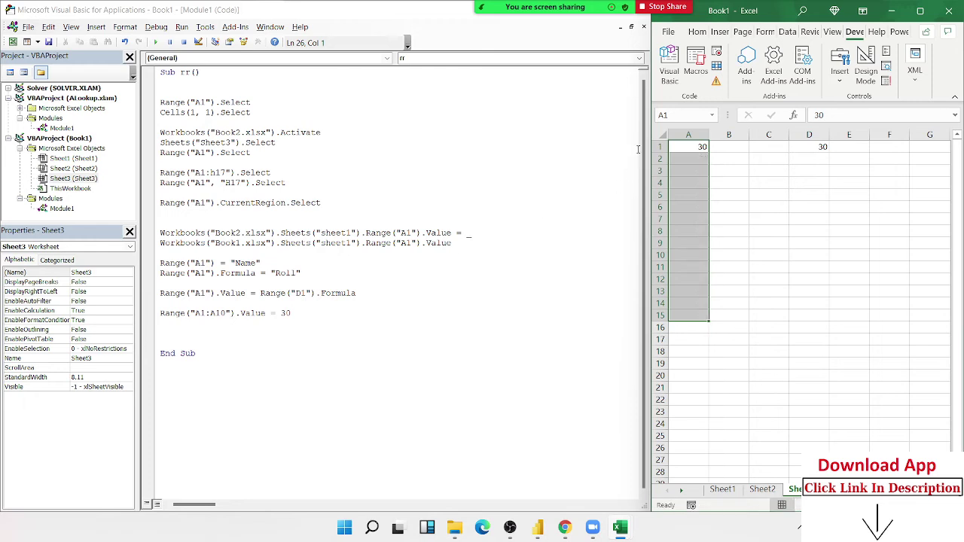
{"action": "left_click", "coordinate": [738, 148]}
{"action": "left_click", "coordinate": [811, 145]}
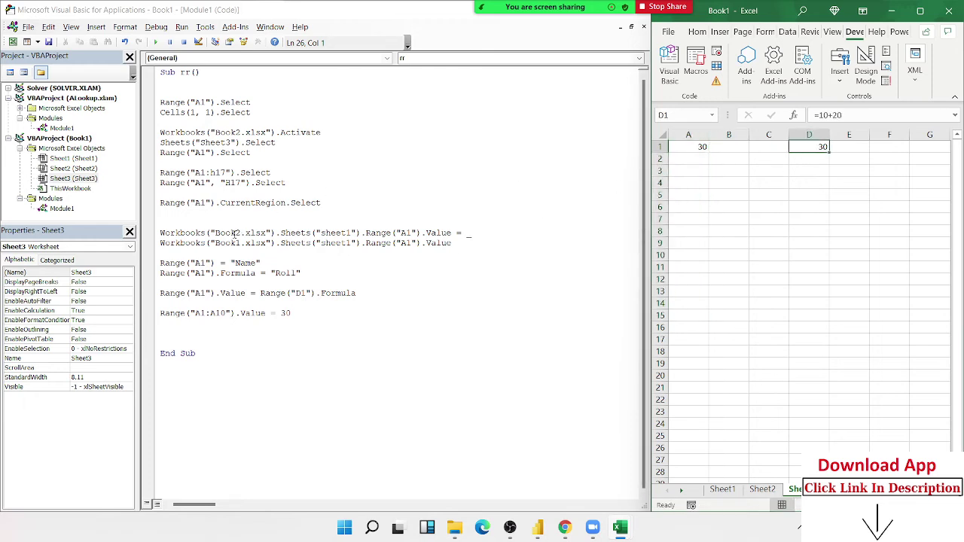
- Change the A1:A10 statement to take Range("D1").Value instead of 30
{"action": "left_click", "coordinate": [299, 316]}
{"action": "type", "text": "r"}
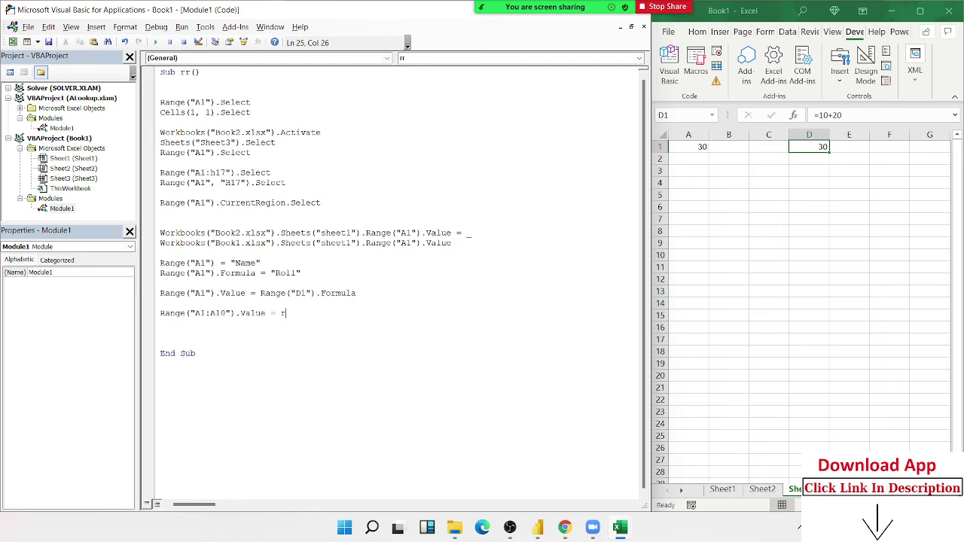
{"action": "type", "text": "ange("}
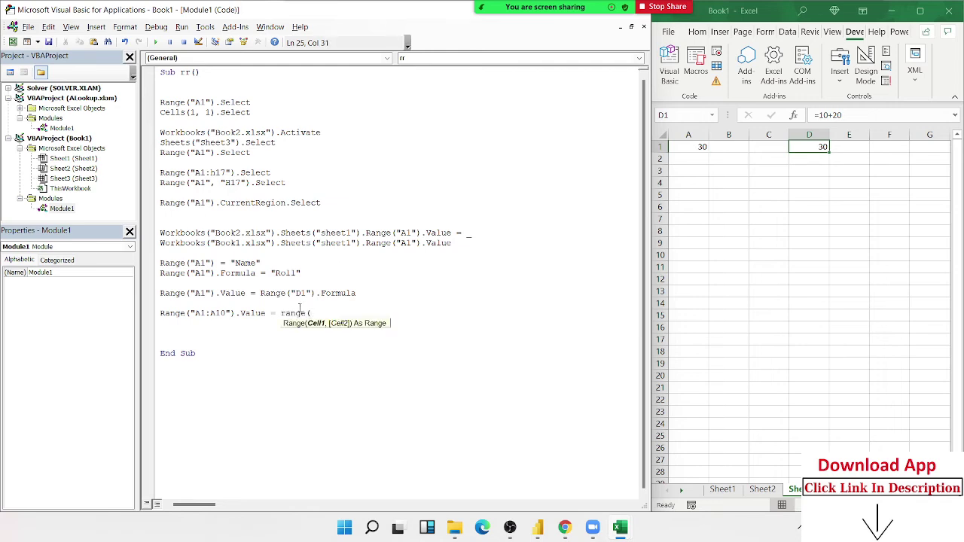
{"action": "type", "text": "\"A1"}
{"action": "key", "text": "BackSpace"}
{"action": "key", "text": "BackSpace"}
{"action": "type", "text": "D1\""}
{"action": "type", "text": ").v"}
{"action": "key", "text": "Return"}
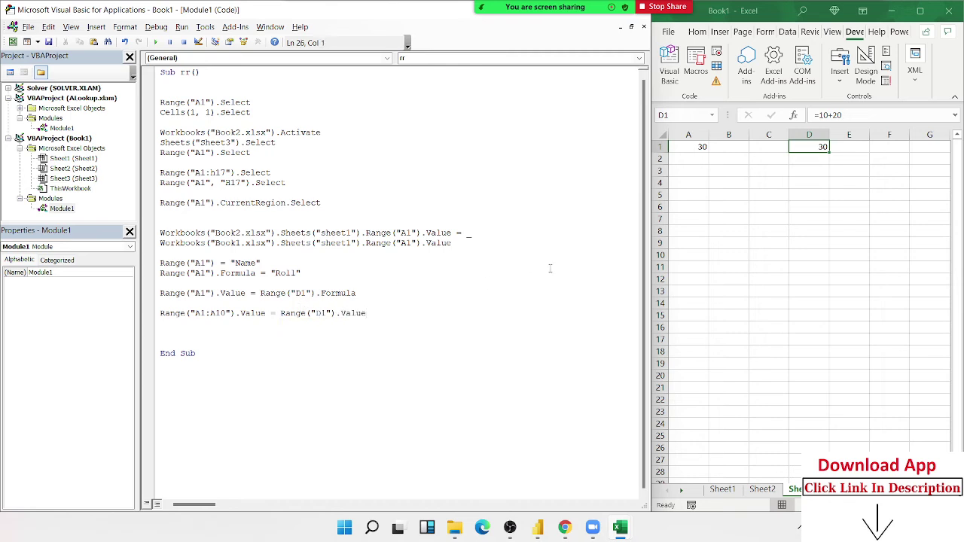
- Enter 30 in cell D2 and 40 in cell D3 on the sheet
{"action": "left_click", "coordinate": [826, 159]}
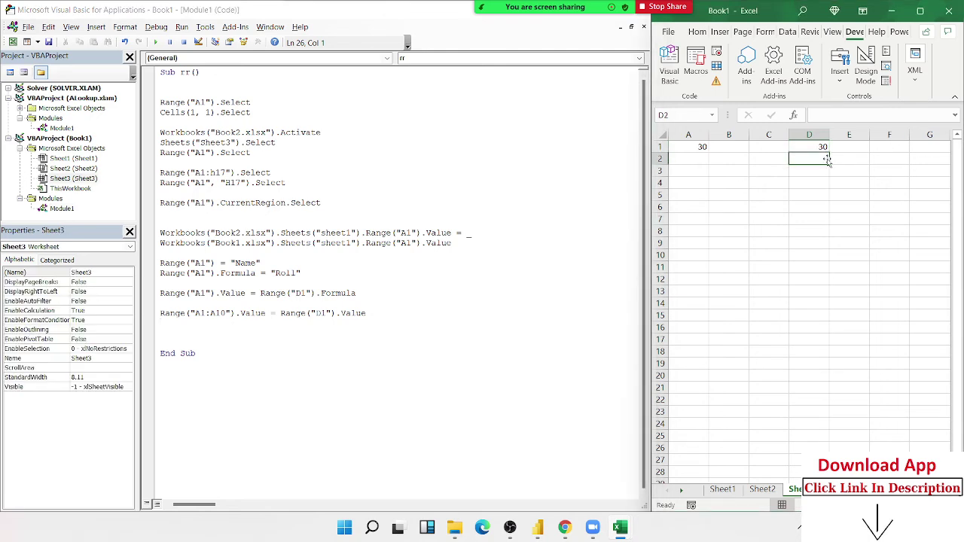
{"action": "type", "text": "30"}
{"action": "key", "text": "Return"}
{"action": "type", "text": "40"}
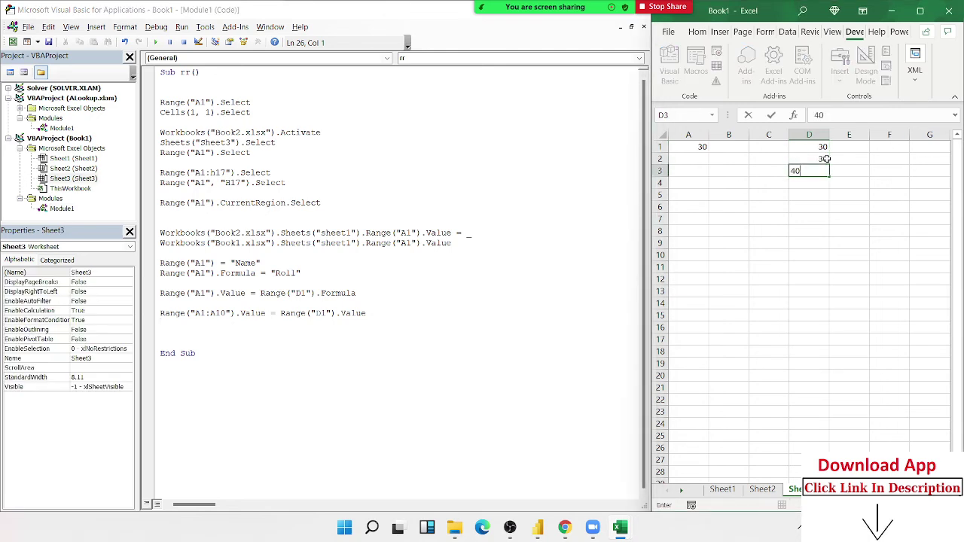
{"action": "left_click", "coordinate": [795, 213]}
- Extend the source to Range("D1:D10") so it matches the A1:A10 destination
{"action": "left_click", "coordinate": [328, 312]}
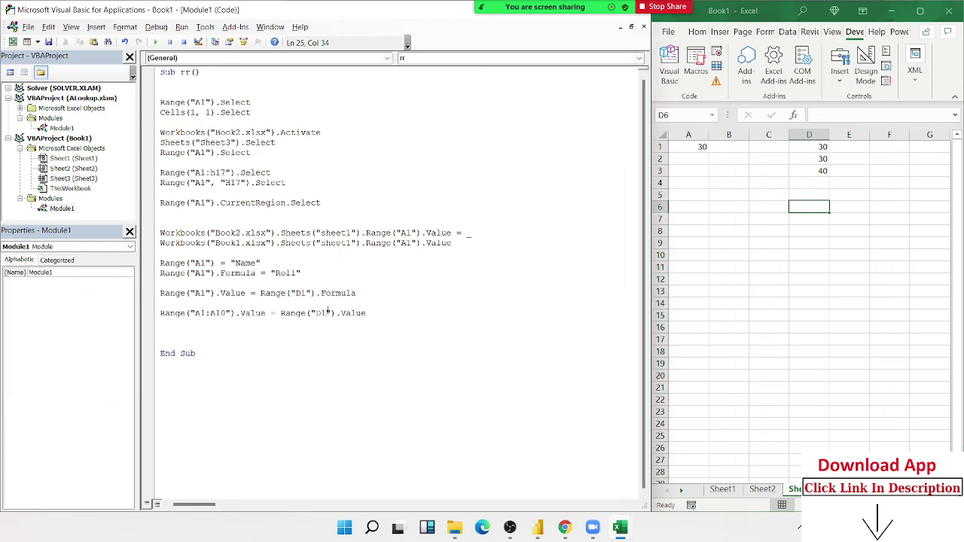
{"action": "type", "text": ":D"}
{"action": "type", "text": "10"}
{"action": "left_click", "coordinate": [160, 324]}
{"action": "double_click", "coordinate": [217, 314]}
{"action": "left_click", "coordinate": [214, 315]}
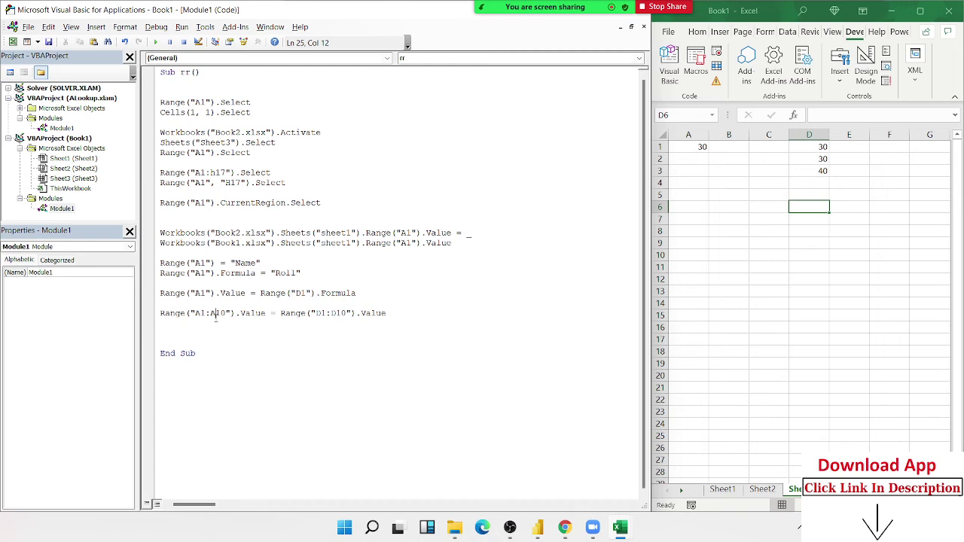
{"action": "double_click", "coordinate": [337, 315]}
{"action": "left_click", "coordinate": [211, 293]}
{"action": "type", "text": "\""}
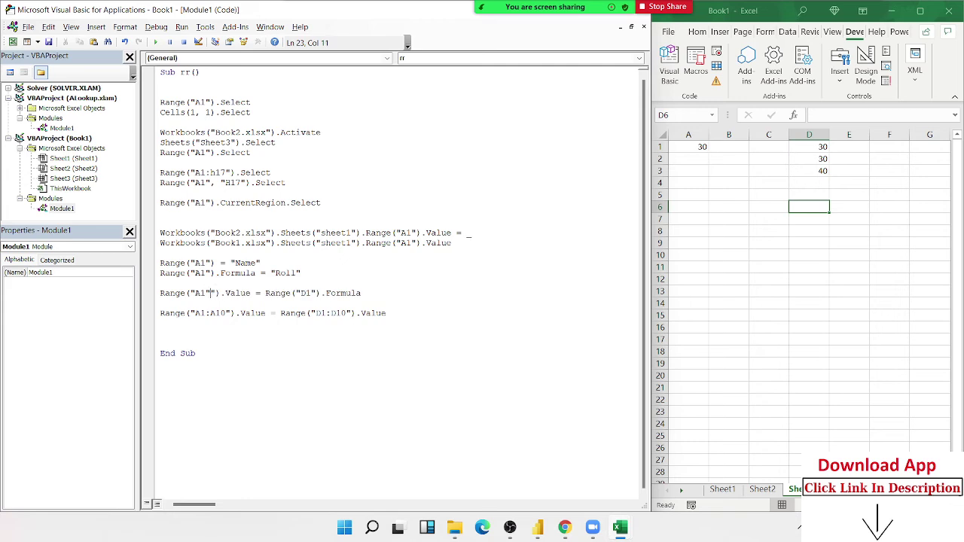
{"action": "type", "text": "a10"}
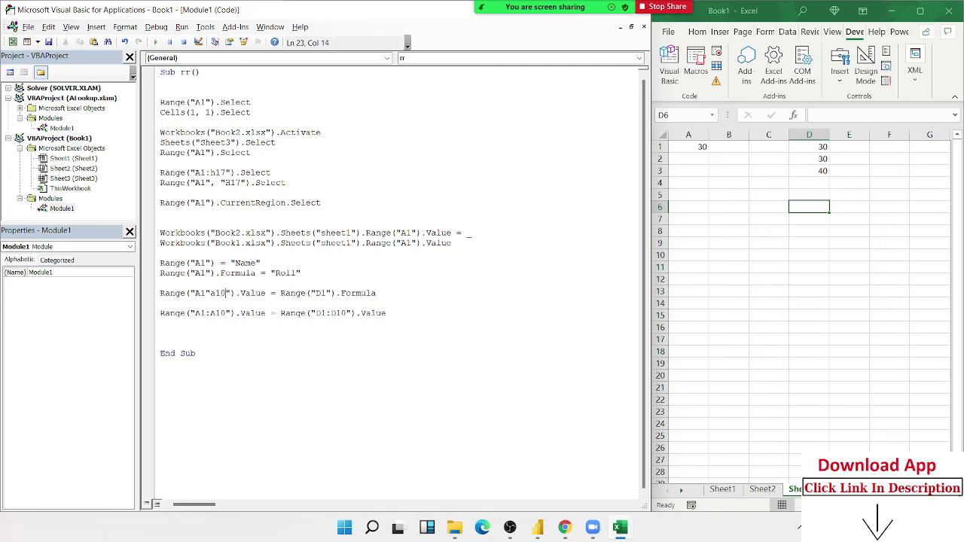
{"action": "key", "text": "BackSpace"}
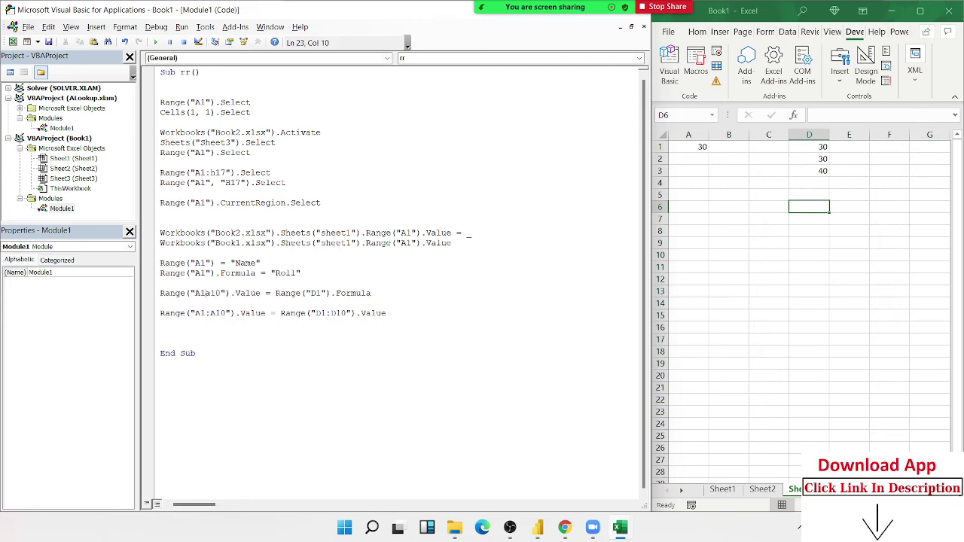
{"action": "type", "text": ":"}
{"action": "left_click", "coordinate": [210, 313]}
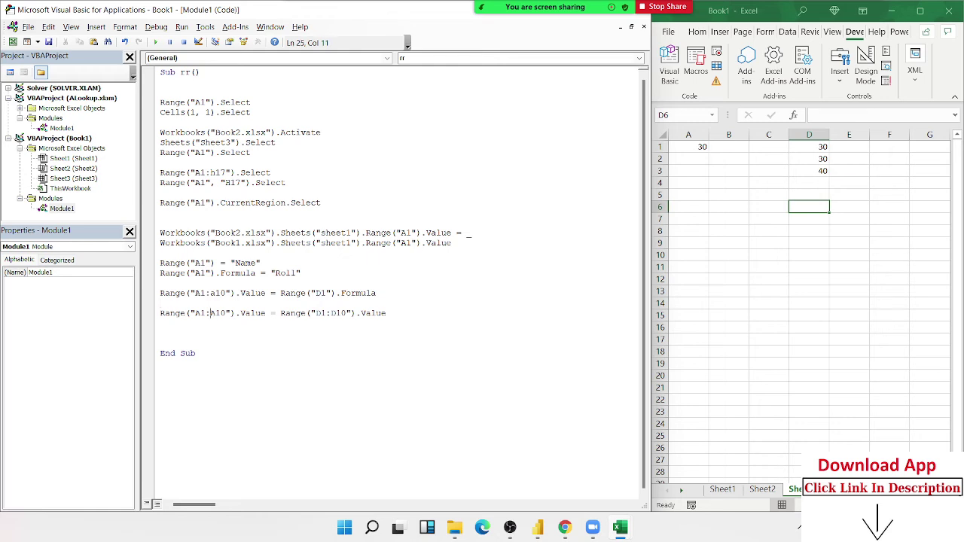
{"action": "double_click", "coordinate": [320, 312]}
{"action": "key", "text": "Left"}
{"action": "key", "text": "Left"}
{"action": "key", "text": "Left"}
{"action": "key", "text": "Left"}
{"action": "key", "text": "Left"}
{"action": "key", "text": "Delete"}
{"action": "key", "text": "BackSpace"}
{"action": "type", "text": "3"}
{"action": "key", "text": "BackSpace"}
{"action": "type", "text": "10"}
{"action": "left_click", "coordinate": [208, 361]}
{"action": "left_click", "coordinate": [333, 326]}
{"action": "key", "text": "ctrl+Home"}
{"action": "key", "text": "Down"}
{"action": "key", "text": "Down"}
{"action": "key", "text": "Down"}
{"action": "key", "text": "Down"}
- Select A2:A15 on the sheet, then add a Range("A1").Copy line to the macro
{"action": "left_click", "coordinate": [689, 151]}
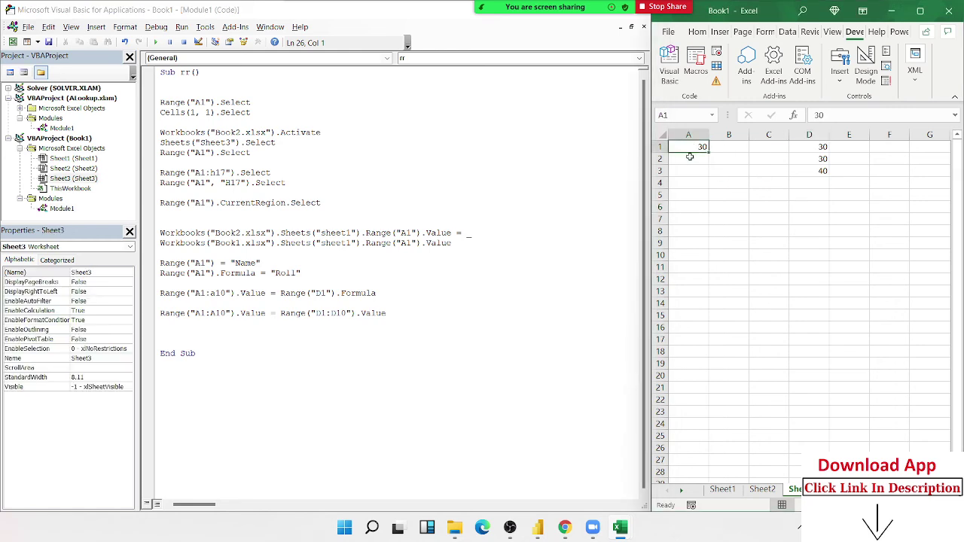
{"action": "left_click_drag", "start_coordinate": [689, 156], "coordinate": [689, 312]}
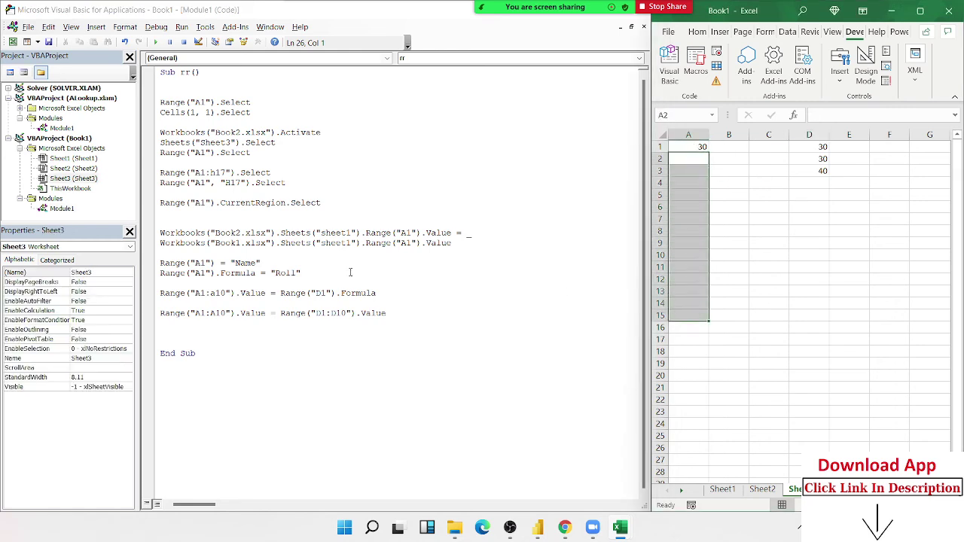
{"action": "left_click", "coordinate": [158, 332]}
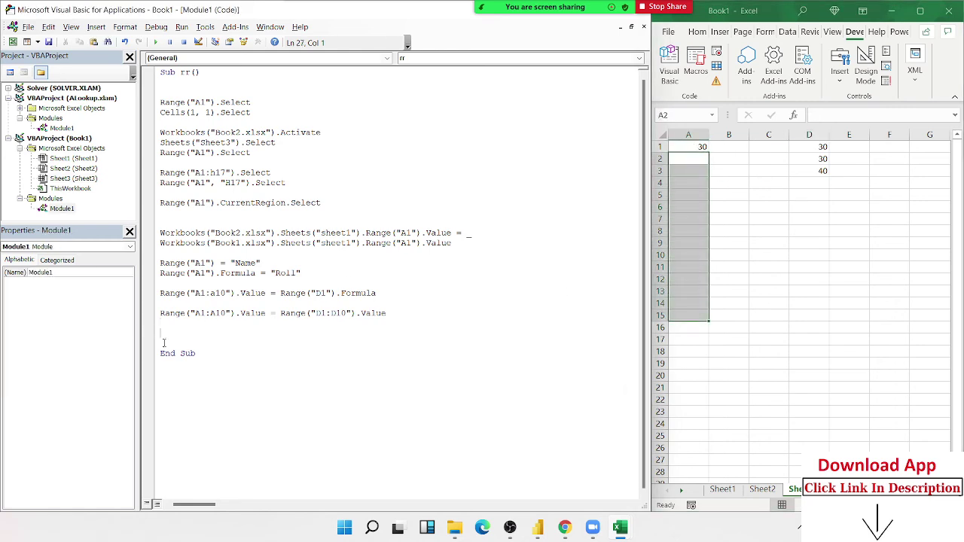
{"action": "type", "text": "range"}
{"action": "type", "text": "(\"A1"}
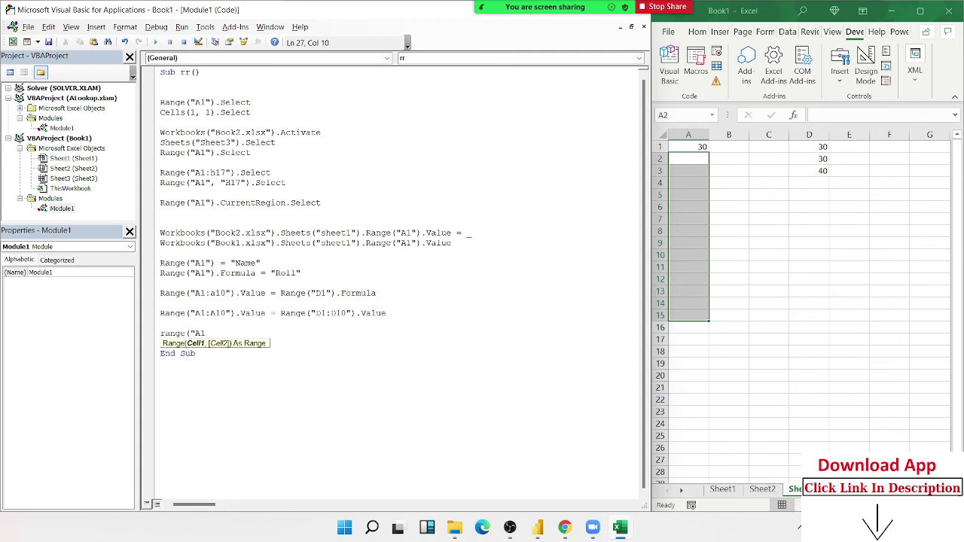
{"action": "type", "text": "\").copy"}
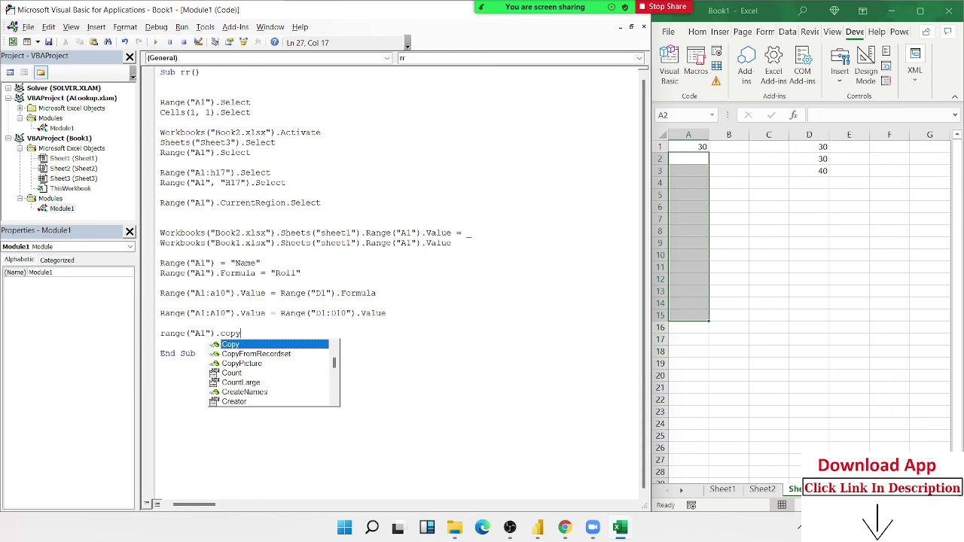
{"action": "key", "text": "Return"}
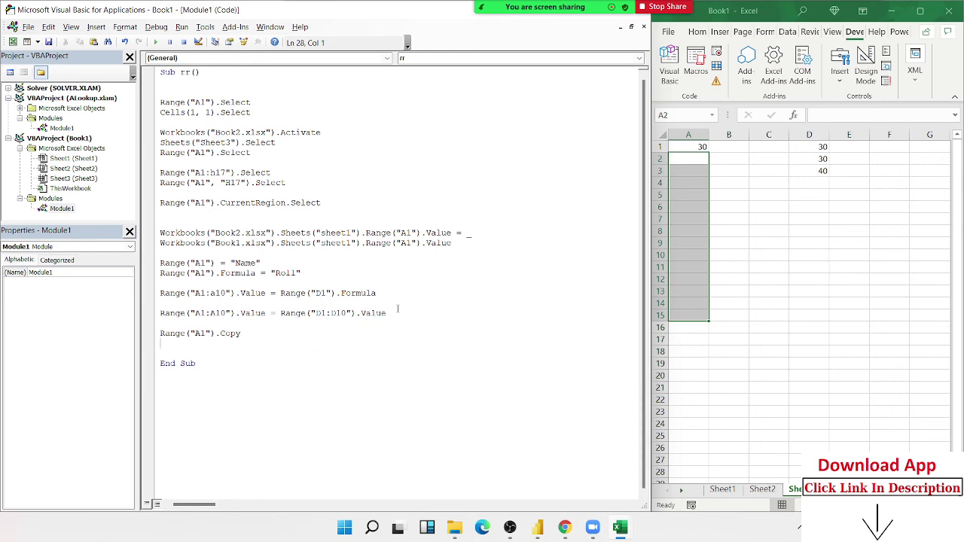
- Add Range("A2:A15").Select and ActiveSheet.Paste lines after the Copy line
{"action": "type", "text": "ra"}
{"action": "type", "text": "nge("}
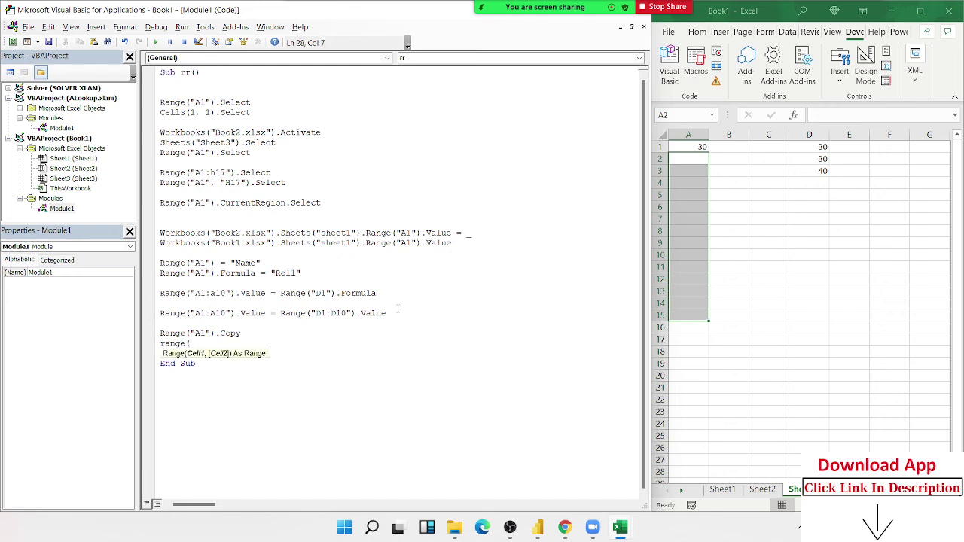
{"action": "type", "text": "\"A2:A"}
{"action": "type", "text": "15\")"}
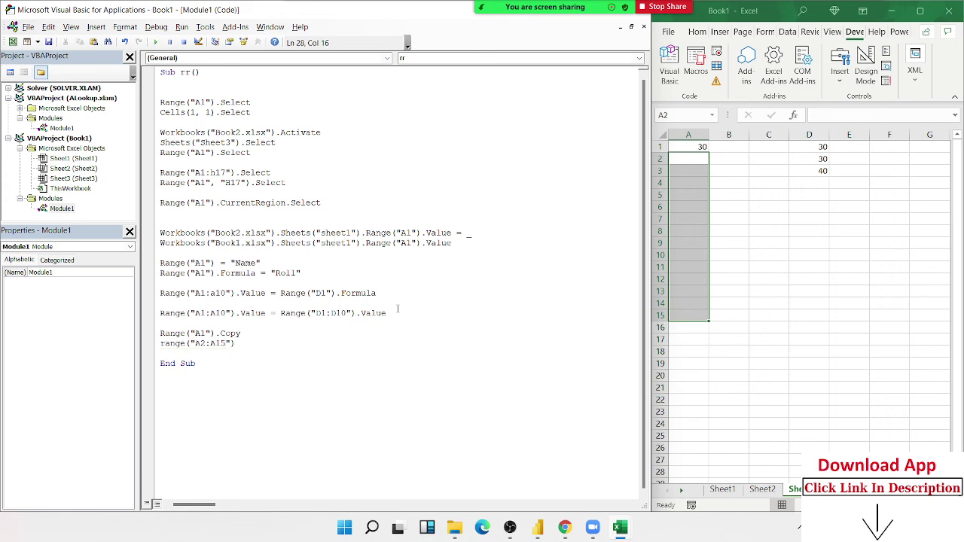
{"action": "type", "text": ".p"}
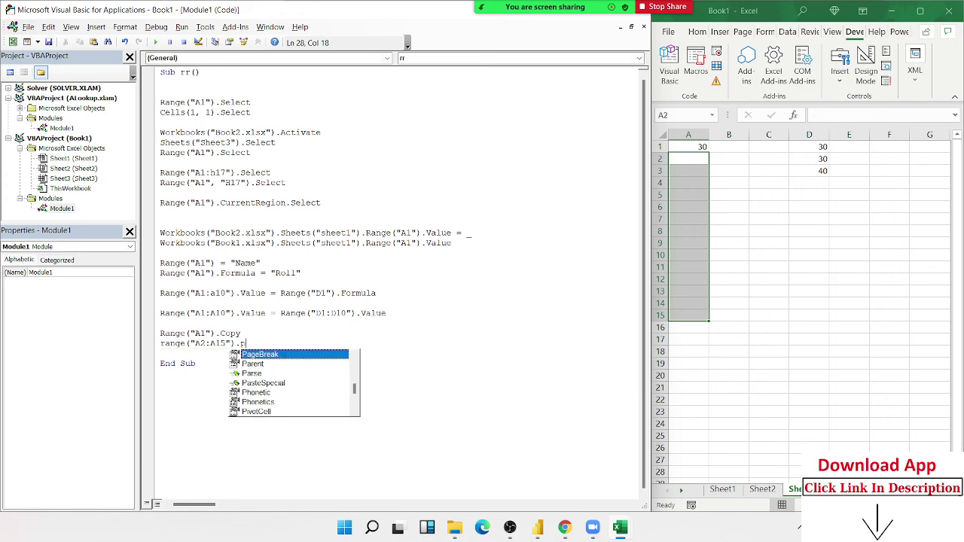
{"action": "key", "text": "BackSpace"}
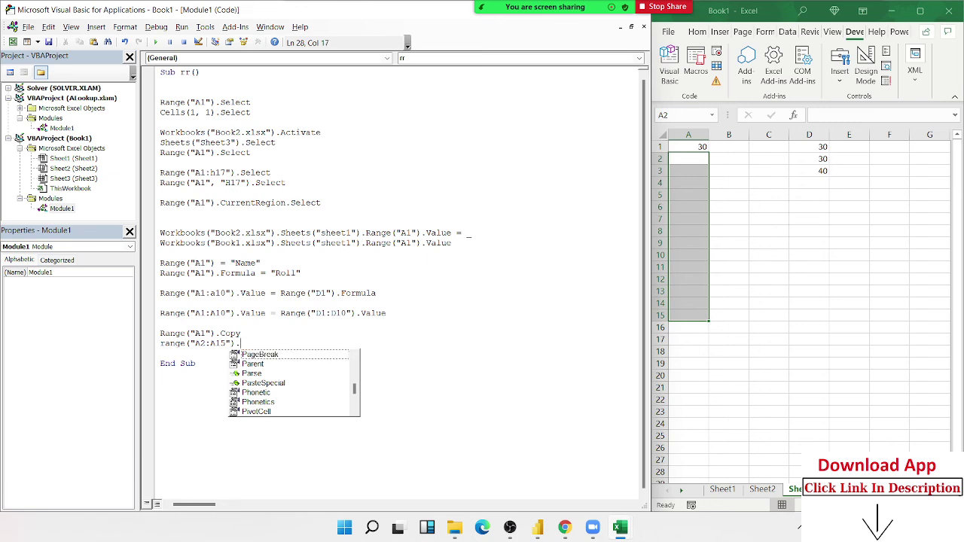
{"action": "type", "text": "sele"}
{"action": "key", "text": "Return"}
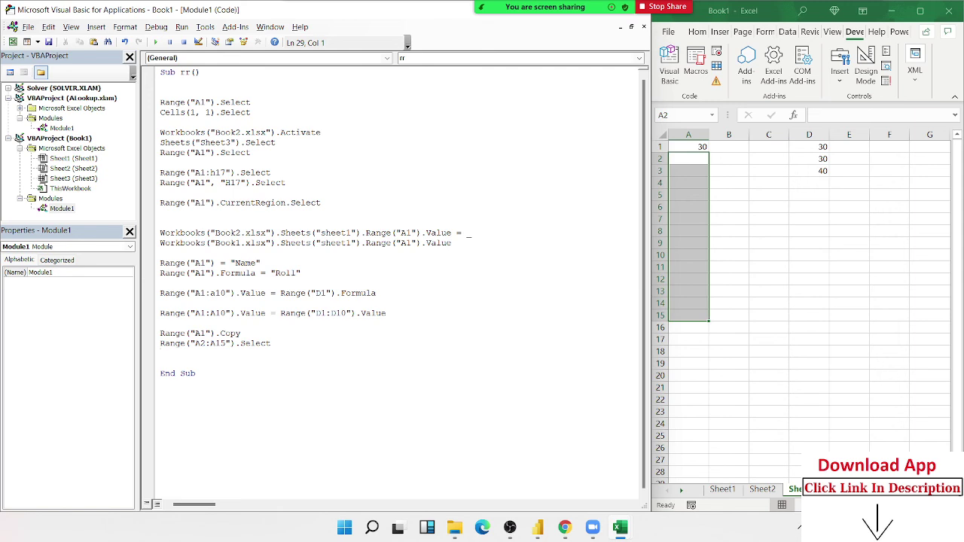
{"action": "type", "text": "acti"}
{"action": "type", "text": "ves"}
{"action": "type", "text": "heet.P"}
{"action": "type", "text": "aste"}
{"action": "key", "text": "Return"}
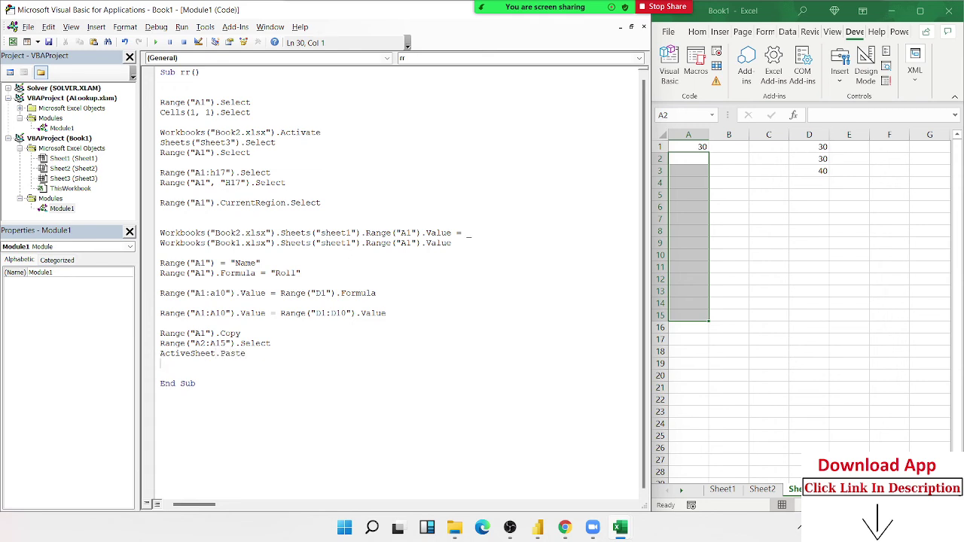
{"action": "key", "text": "shift+Down"}
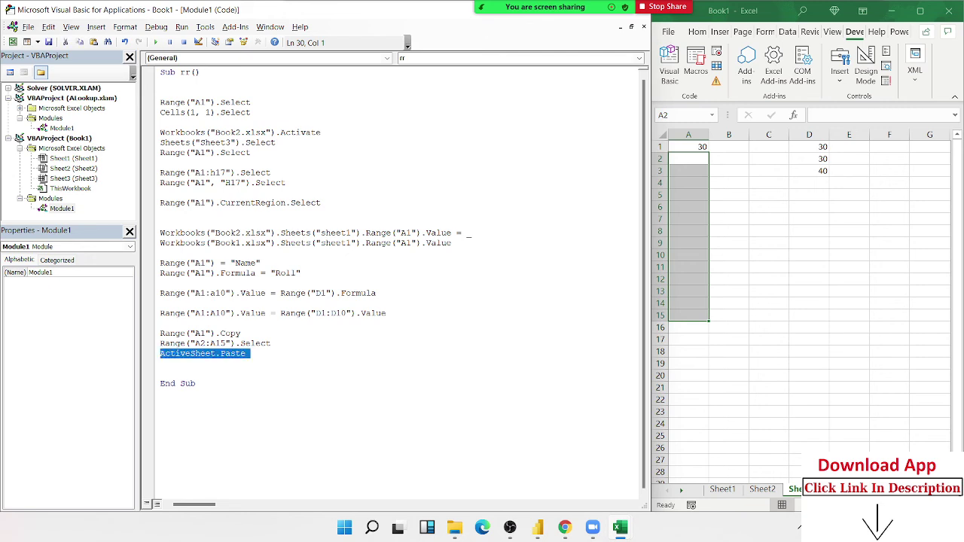
- Delete the ActiveSheet.Paste line and change Range("A2:A15").Select to .PasteSpecial xlPasteAll
{"action": "key", "text": "Delete"}
{"action": "double_click", "coordinate": [253, 343]}
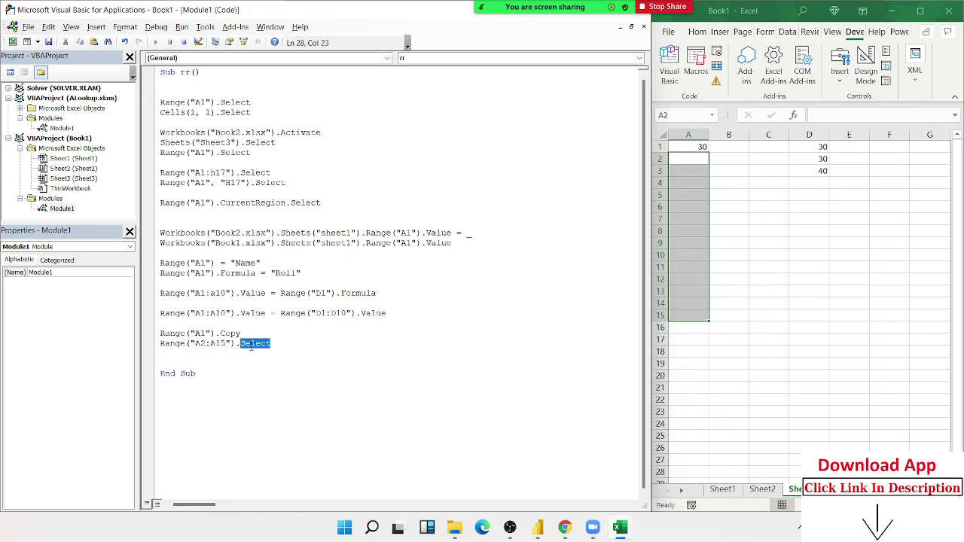
{"action": "key", "text": "BackSpace"}
{"action": "key", "text": "BackSpace"}
{"action": "type", "text": ".p"}
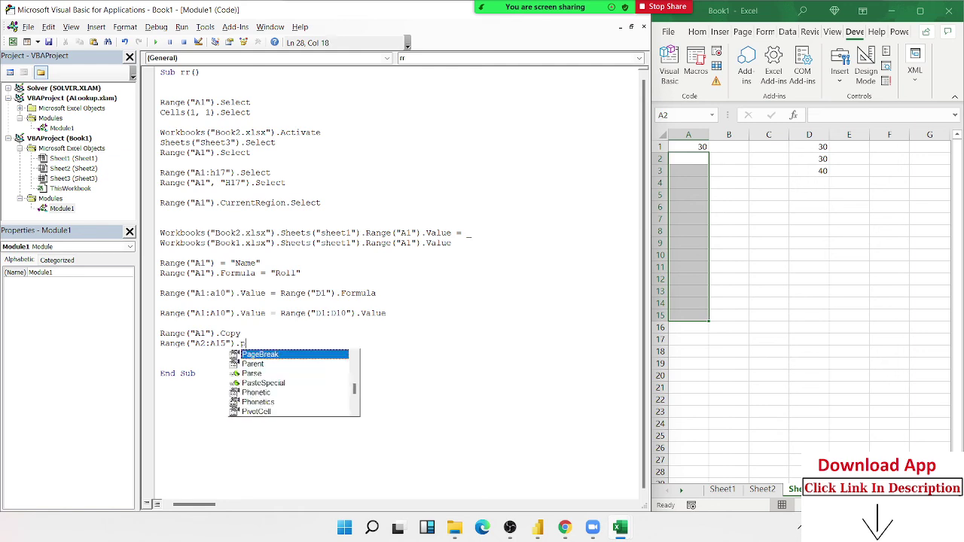
{"action": "key", "text": "Down"}
{"action": "key", "text": "Down"}
{"action": "key", "text": "Down"}
{"action": "key", "text": "Return"}
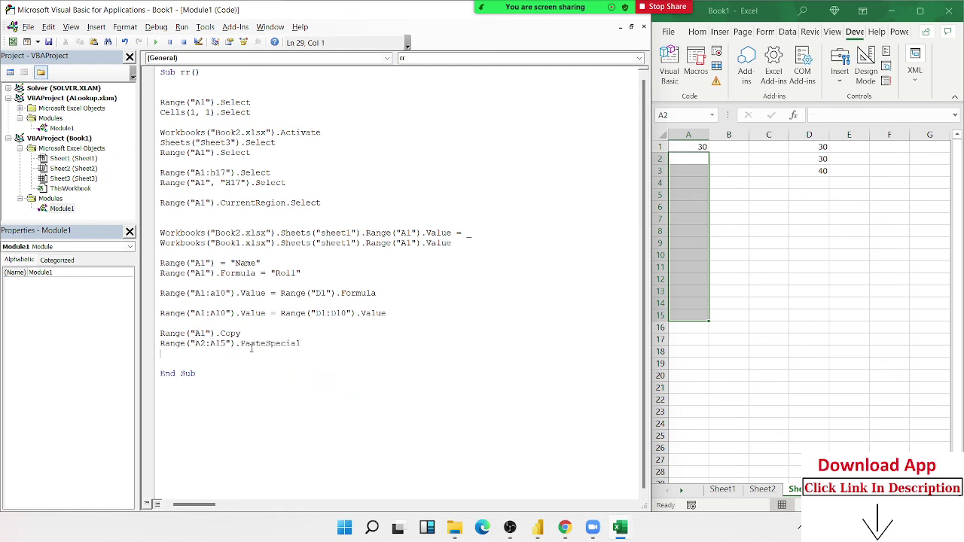
{"action": "left_click", "coordinate": [306, 343]}
{"action": "key", "text": "Up"}
{"action": "key", "text": "Tab"}
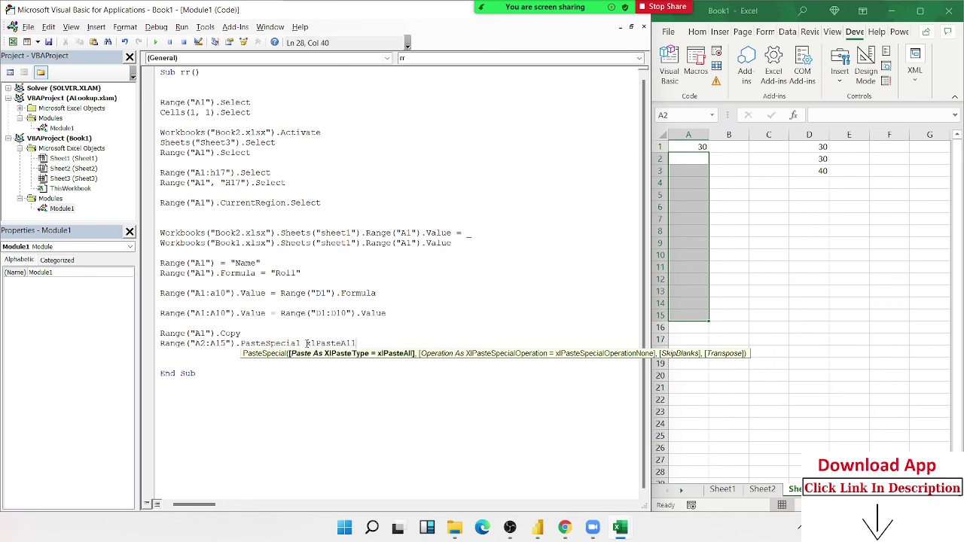
{"action": "left_click", "coordinate": [332, 385]}
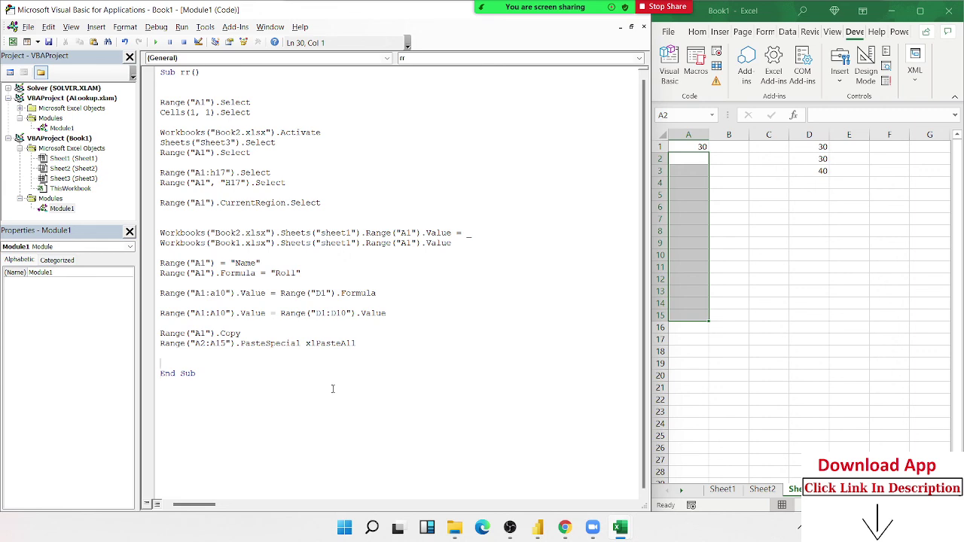
- Try adding Sheet2.Activate and ActiveSheet.Paste lines above PasteSpecial, then delete them
{"action": "key", "text": "Up"}
{"action": "key", "text": "Up"}
{"action": "key", "text": "Return"}
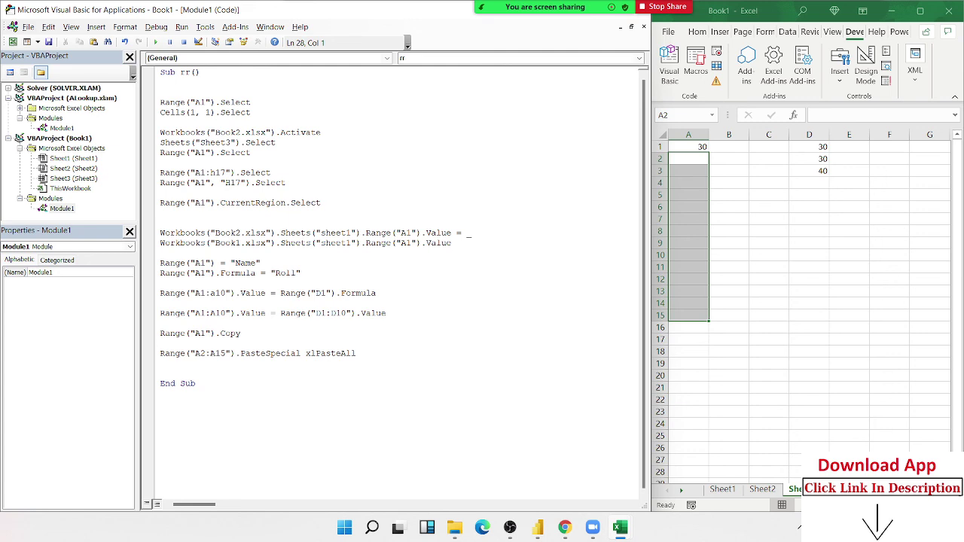
{"action": "key", "text": "Return"}
{"action": "type", "text": "s"}
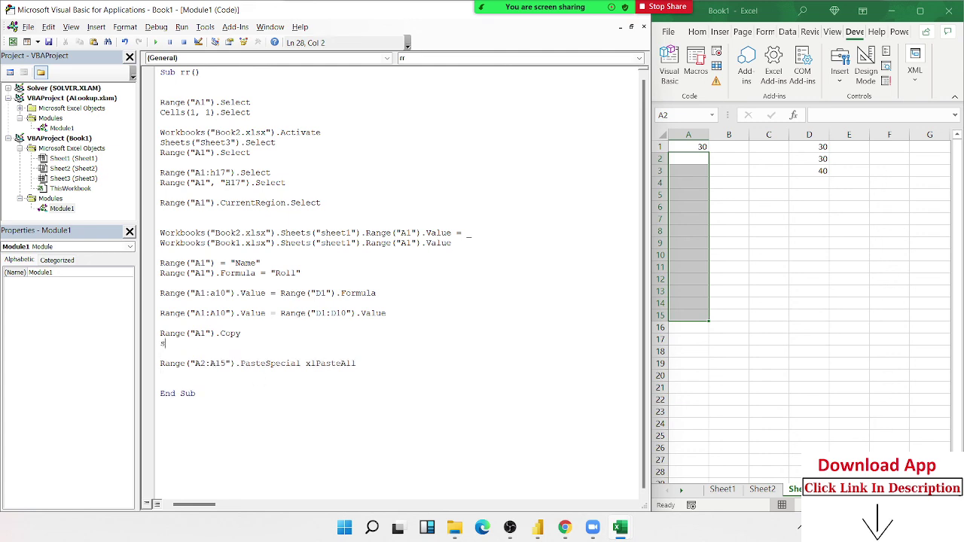
{"action": "type", "text": "heet"}
{"action": "type", "text": "2."}
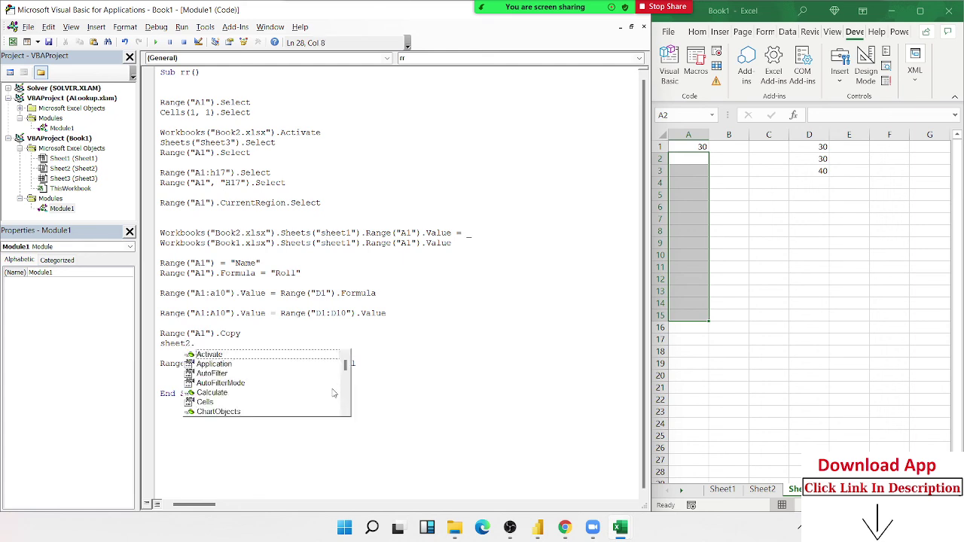
{"action": "key", "text": "Tab"}
{"action": "key", "text": "Return"}
{"action": "type", "text": "a"}
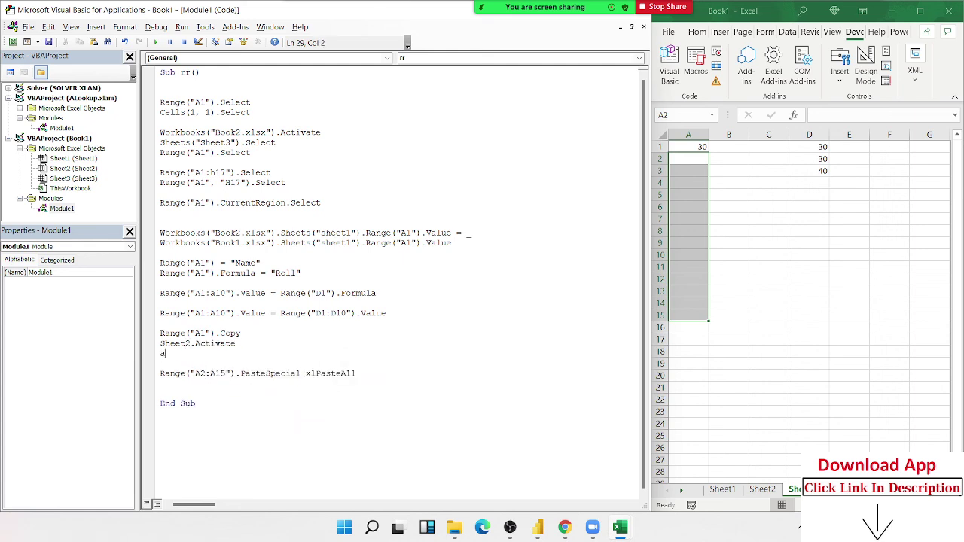
{"action": "type", "text": "ctive"}
{"action": "type", "text": "shee"}
{"action": "type", "text": "t.p"}
{"action": "type", "text": "aste"}
{"action": "key", "text": "Return"}
{"action": "left_click_drag", "start_coordinate": [246, 354], "coordinate": [153, 345]}
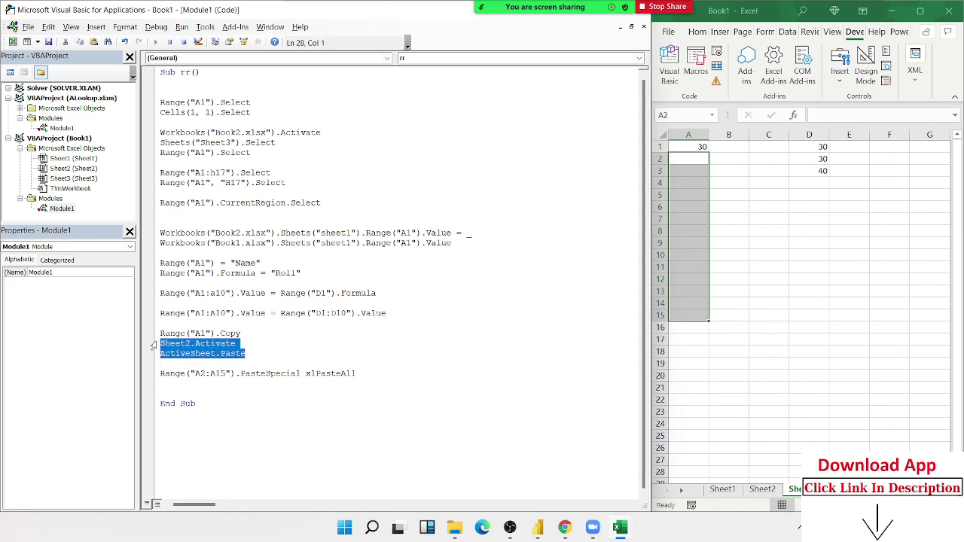
{"action": "key", "text": "Delete"}
- Prefix the PasteSpecial line with Sheet2. and remove the empty lines above it
{"action": "key", "text": "Down"}
{"action": "key", "text": "Down"}
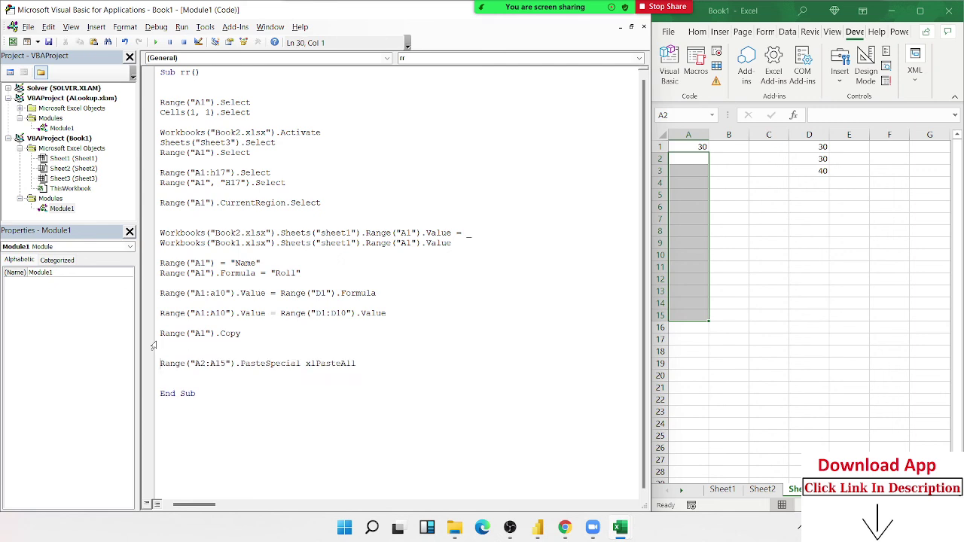
{"action": "type", "text": "sheet2."}
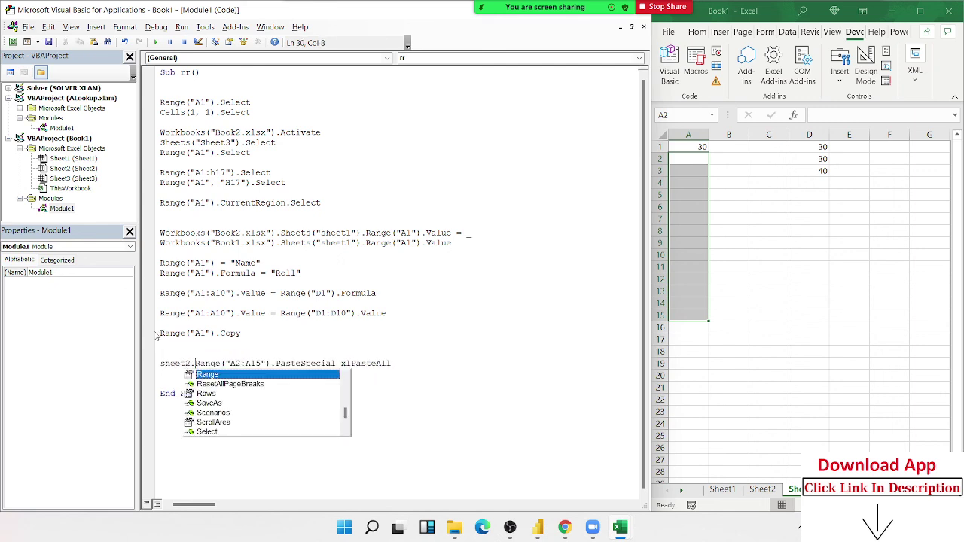
{"action": "left_click", "coordinate": [250, 353]}
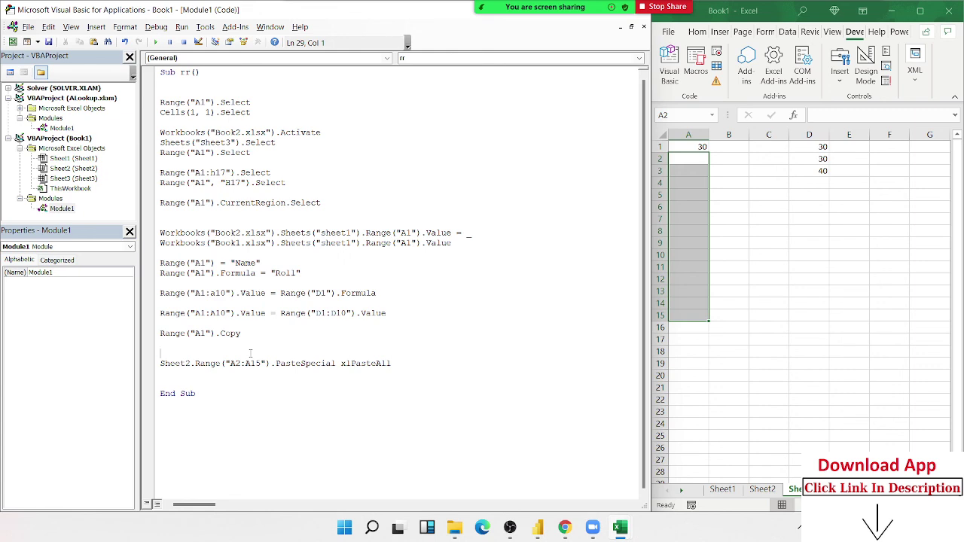
{"action": "key", "text": "Delete"}
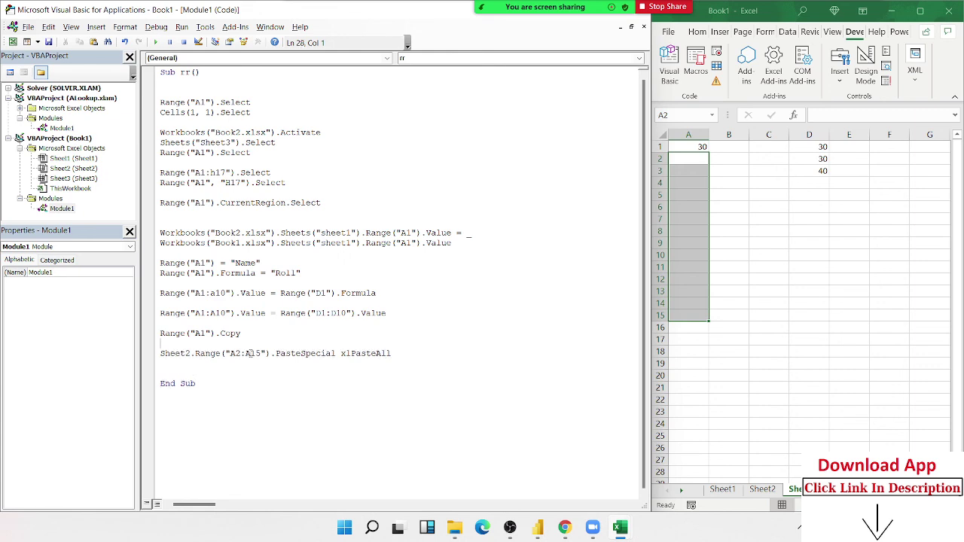
{"action": "key", "text": "Delete"}
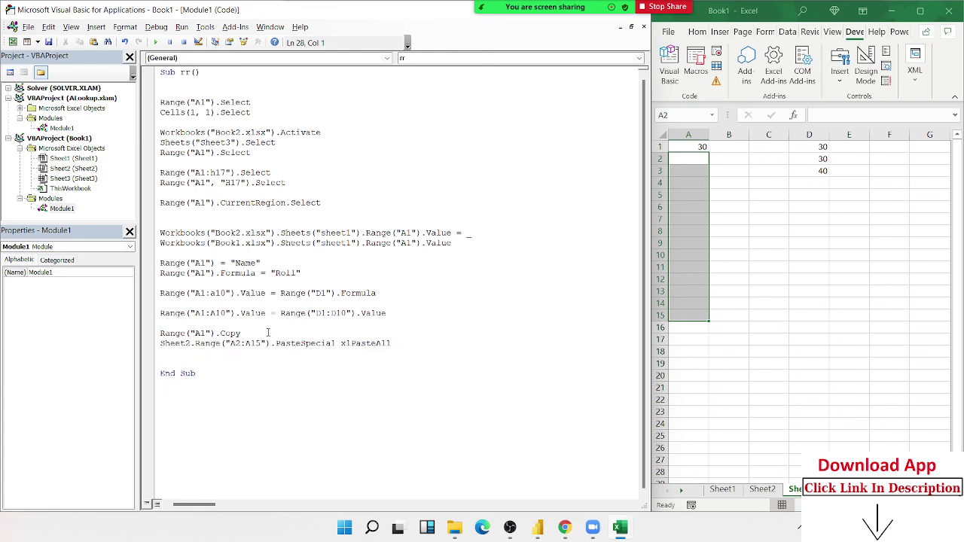